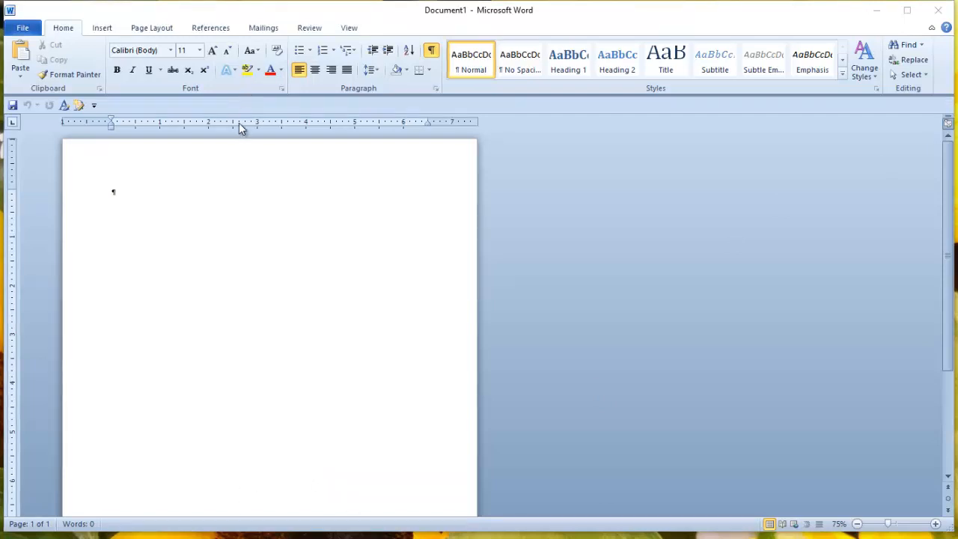
Turn the formatting marks off and back on, and set the document zoom to 86%.
{"action": "left_click", "coordinate": [178, 200]}
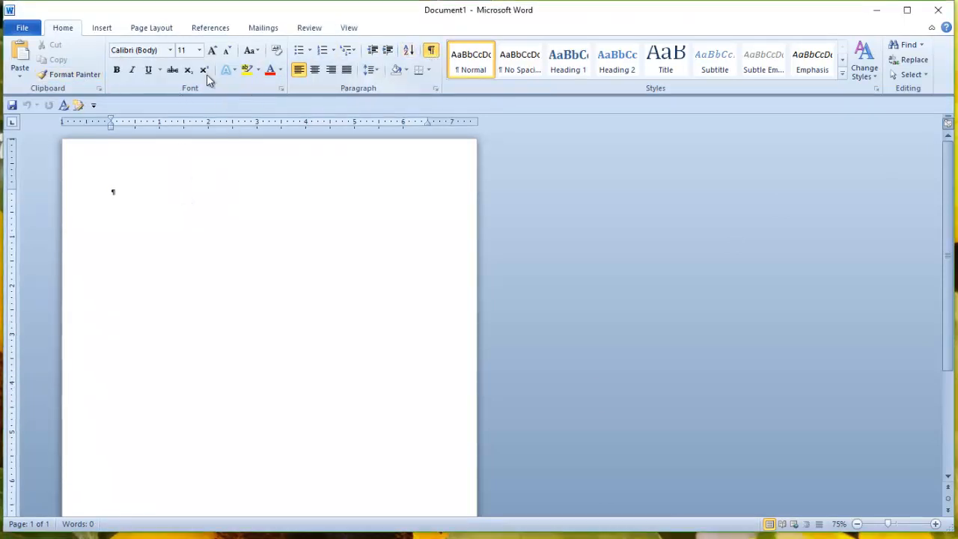
{"action": "left_click", "coordinate": [432, 52]}
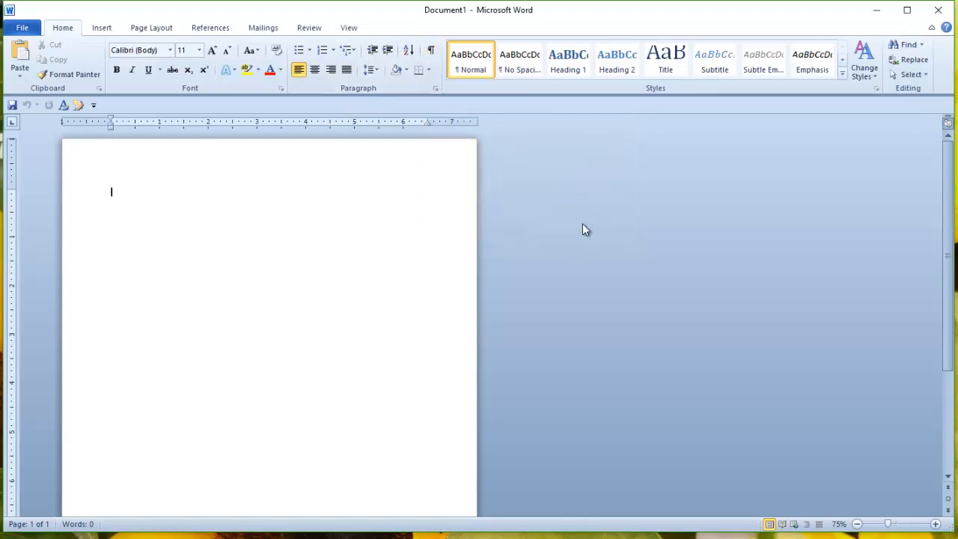
{"action": "left_click", "coordinate": [431, 51]}
{"action": "left_click", "coordinate": [898, 524]}
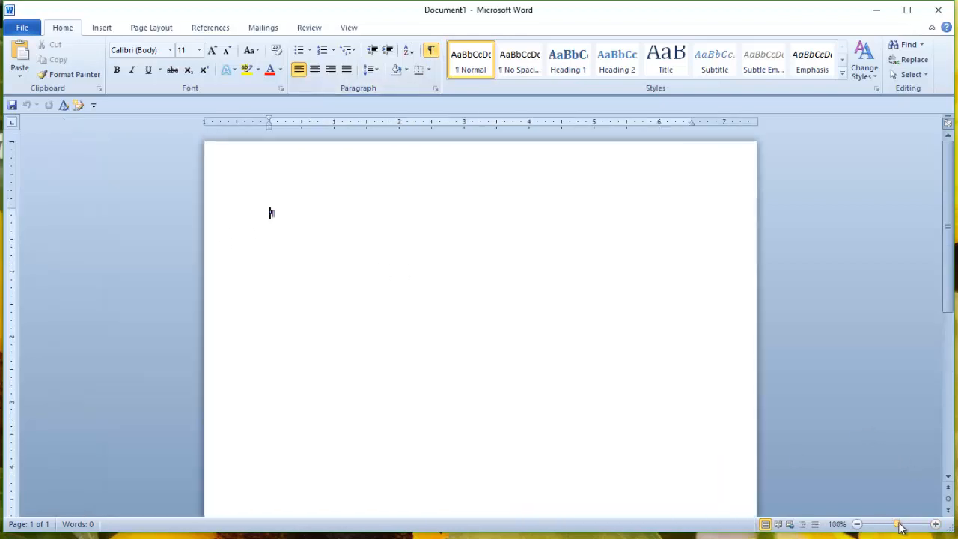
{"action": "left_click_drag", "start_coordinate": [902, 526], "coordinate": [894, 526]}
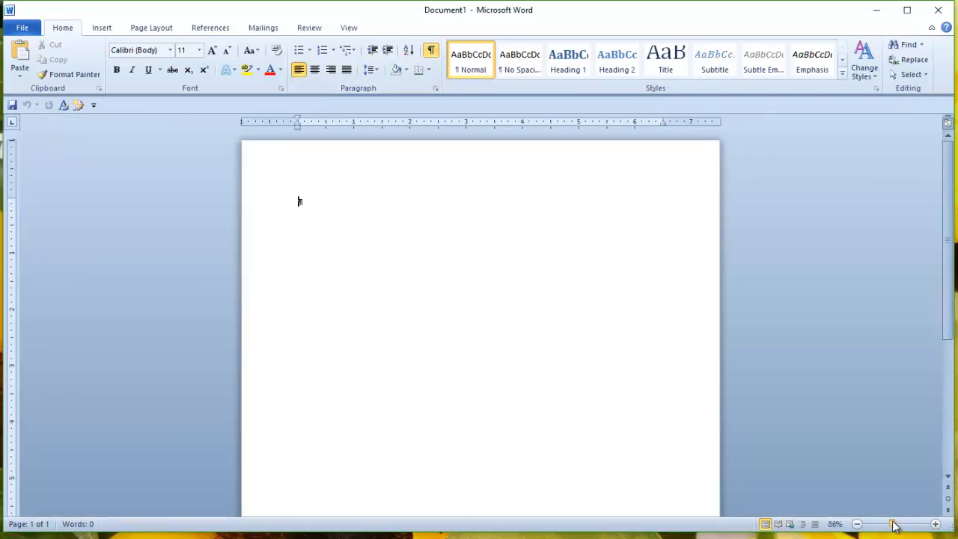
Add three blank paragraphs at the start of the document.
{"action": "key", "text": "Return"}
{"action": "key", "text": "Return"}
{"action": "key", "text": "Return"}
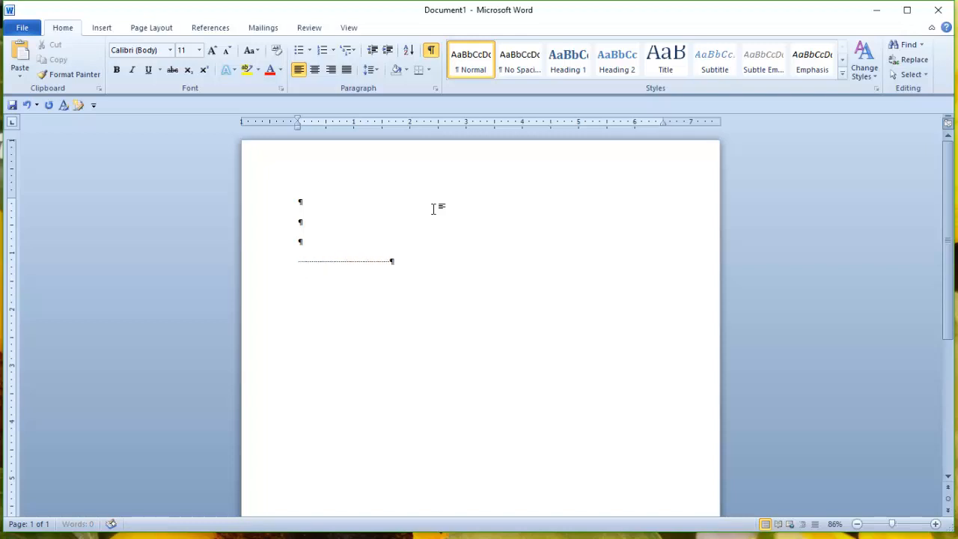
Insert a practice row of ten tabs two lines below the row of spaces, and delete these practice lines.
{"action": "key", "text": "Return"}
{"action": "key", "text": "Return"}
{"action": "key", "text": "Tab"}
{"action": "key", "text": "Tab"}
{"action": "key", "text": "Tab"}
{"action": "key", "text": "Tab"}
{"action": "key", "text": "Tab"}
{"action": "key", "text": "Tab"}
{"action": "key", "text": "Tab"}
{"action": "key", "text": "Tab"}
{"action": "key", "text": "Tab"}
{"action": "key", "text": "Tab"}
{"action": "left_click_drag", "start_coordinate": [322, 246], "coordinate": [592, 303]}
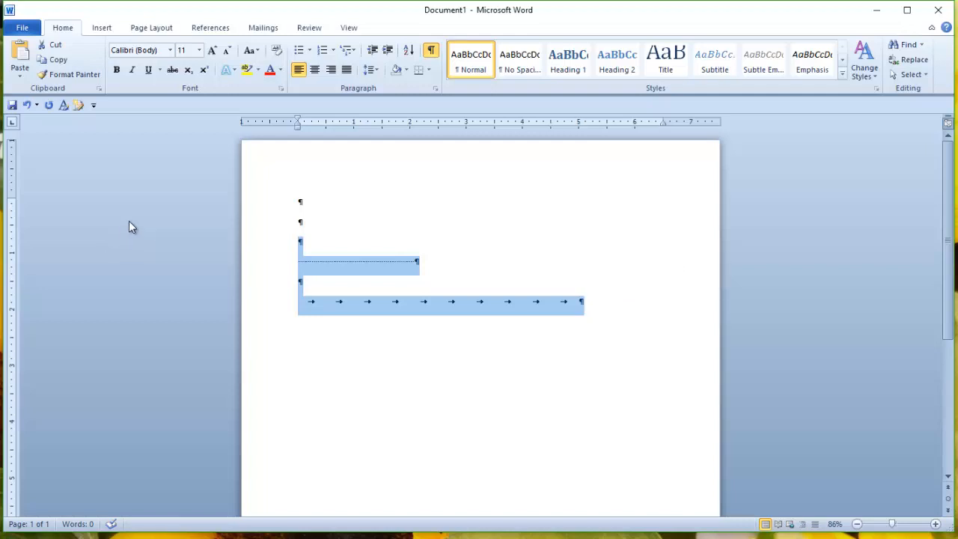
{"action": "key", "text": "Delete"}
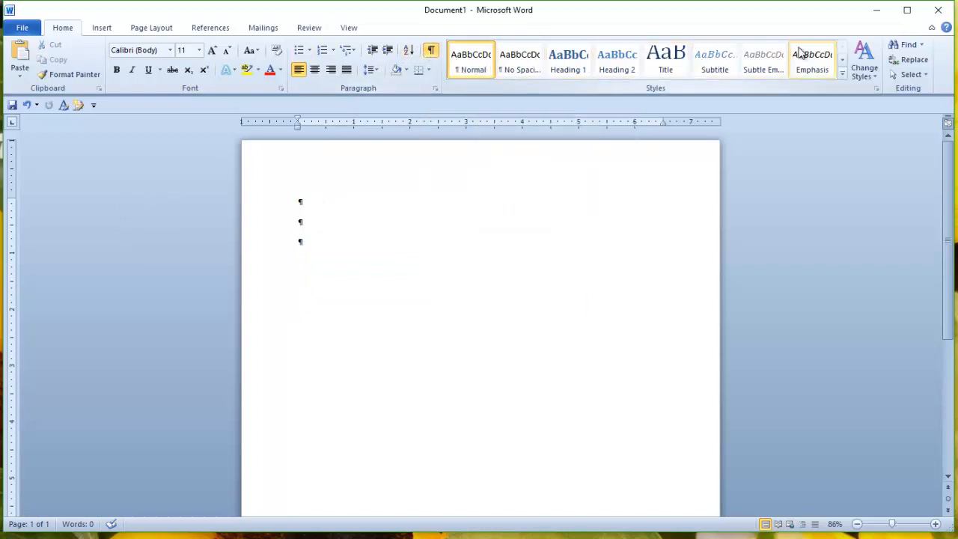
Open the Styles pane and examine the font, alignment and spacing details of the Normal style.
{"action": "left_click", "coordinate": [876, 88]}
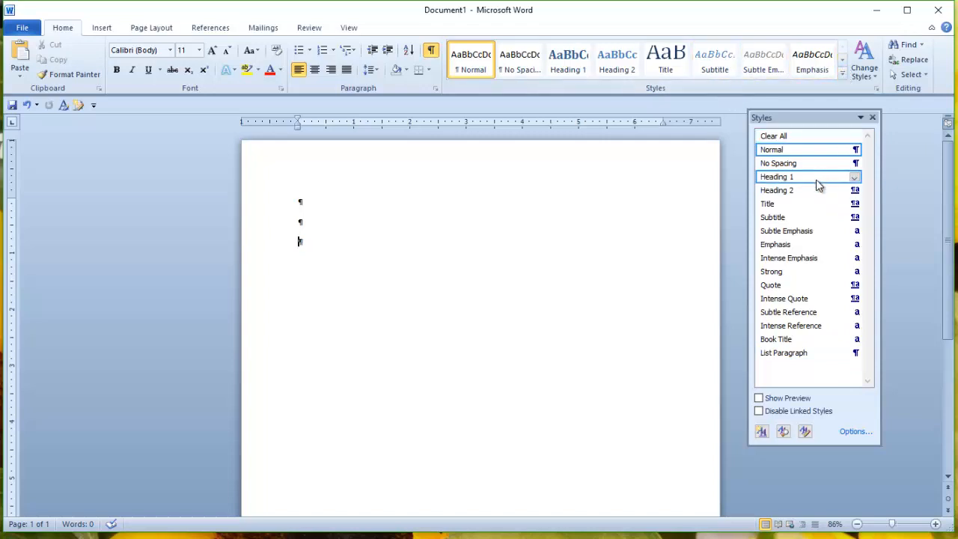
{"action": "mouse_move", "coordinate": [816, 199]}
{"action": "mouse_move", "coordinate": [810, 151]}
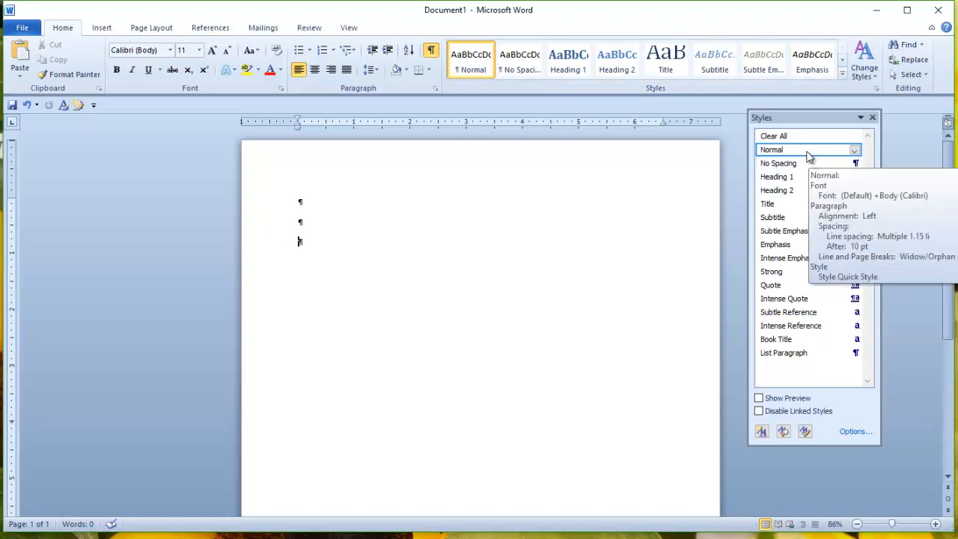
{"action": "mouse_move", "coordinate": [807, 224]}
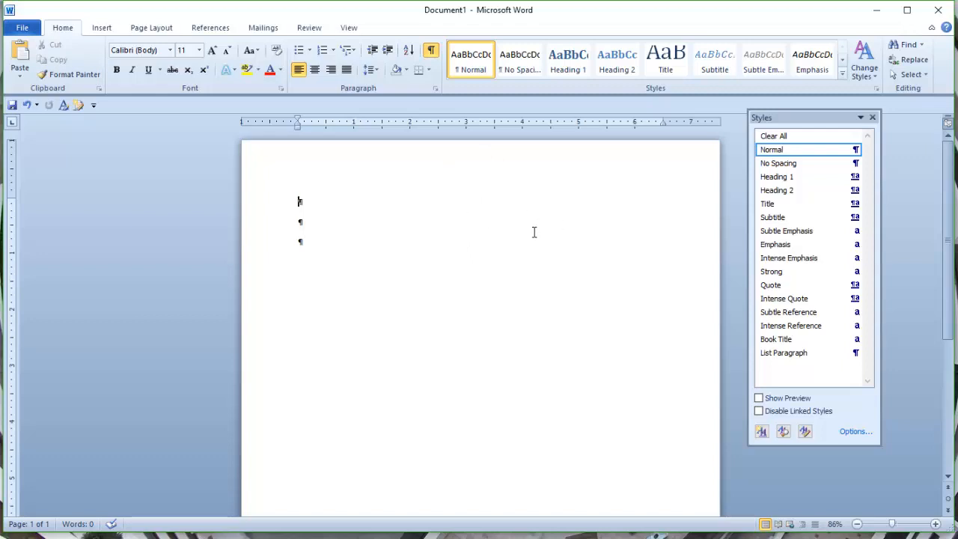
Enter the title "My Research Paper" on the first line and "By Me, Myself, and I" on the line below.
{"action": "type", "text": "My Research Paper"}
{"action": "key", "text": "Return"}
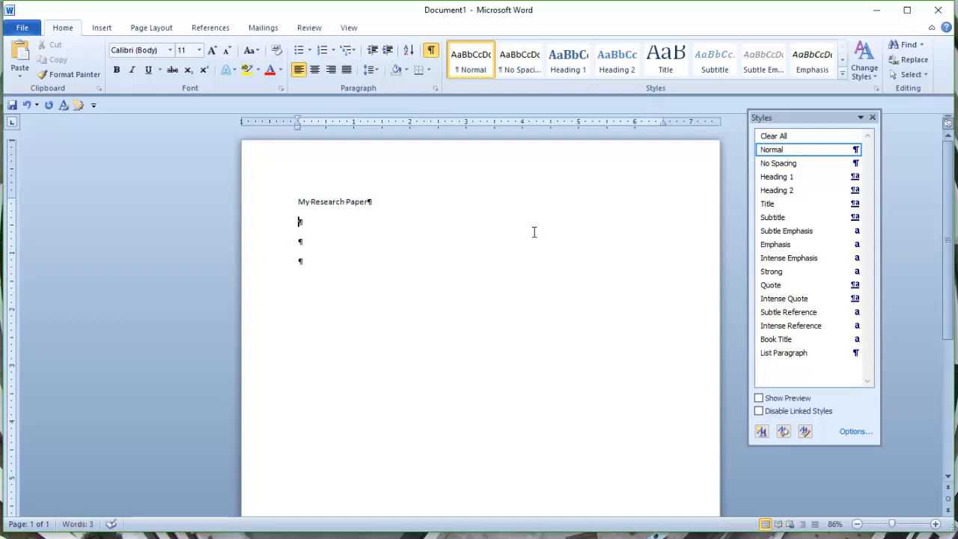
{"action": "type", "text": "By Me, Myself"}
{"action": "type", "text": "d I"}
{"action": "key", "text": "Return"}
Add blank paragraphs below the byline until the second page is reached, and enter "Introduction" there.
{"action": "left_click", "coordinate": [330, 285]}
{"action": "key", "text": "Return"}
{"action": "key", "text": "Return"}
{"action": "key", "text": "Return"}
{"action": "key", "text": "Return"}
{"action": "key", "text": "Return"}
{"action": "key", "text": "Return"}
{"action": "key", "text": "Return"}
{"action": "key", "text": "Return"}
{"action": "key", "text": "Return"}
{"action": "key", "text": "Return"}
{"action": "key", "text": "Return"}
{"action": "key", "text": "Return"}
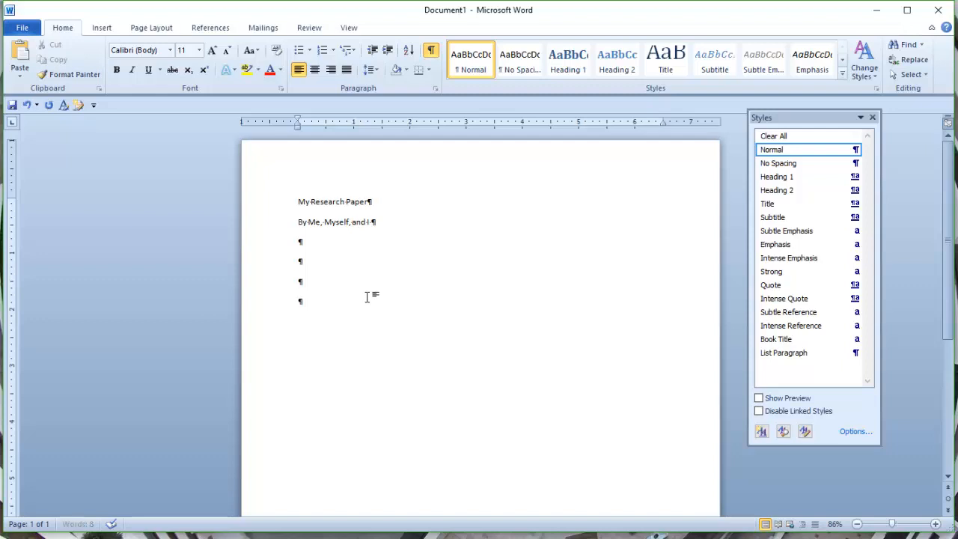
{"action": "key", "text": "Return"}
{"action": "key", "text": "Return"}
{"action": "key", "text": "Return"}
{"action": "key", "text": "Return"}
{"action": "key", "text": "Return"}
{"action": "key", "text": "Return"}
{"action": "key", "text": "Return"}
{"action": "key", "text": "Return"}
{"action": "key", "text": "Return"}
{"action": "key", "text": "Return"}
{"action": "key", "text": "Return"}
{"action": "key", "text": "Return"}
{"action": "key", "text": "Return"}
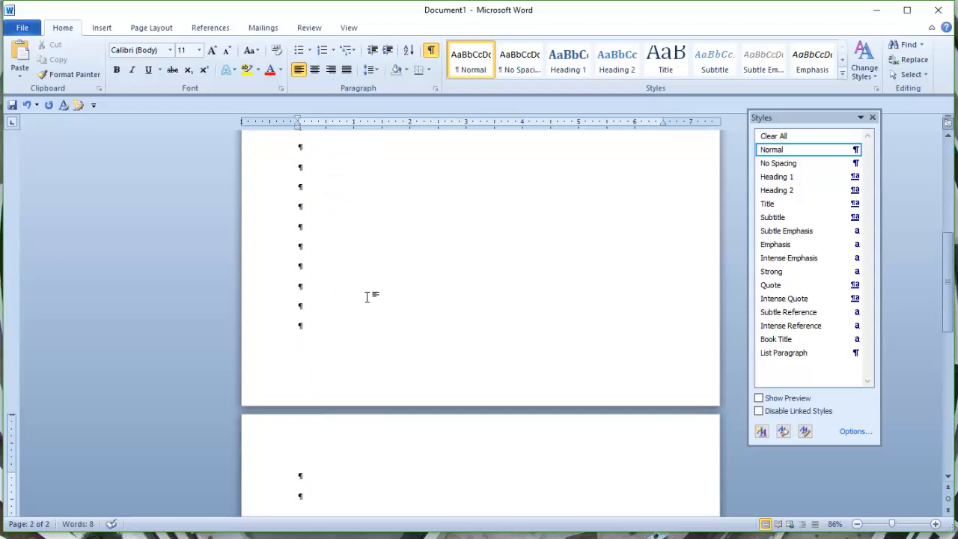
{"action": "type", "text": "Introduction"}
Delete the long run of blank paragraphs between the byline and "Introduction".
{"action": "scroll", "coordinate": [449, 180], "scroll_direction": "up", "scroll_amount": 4}
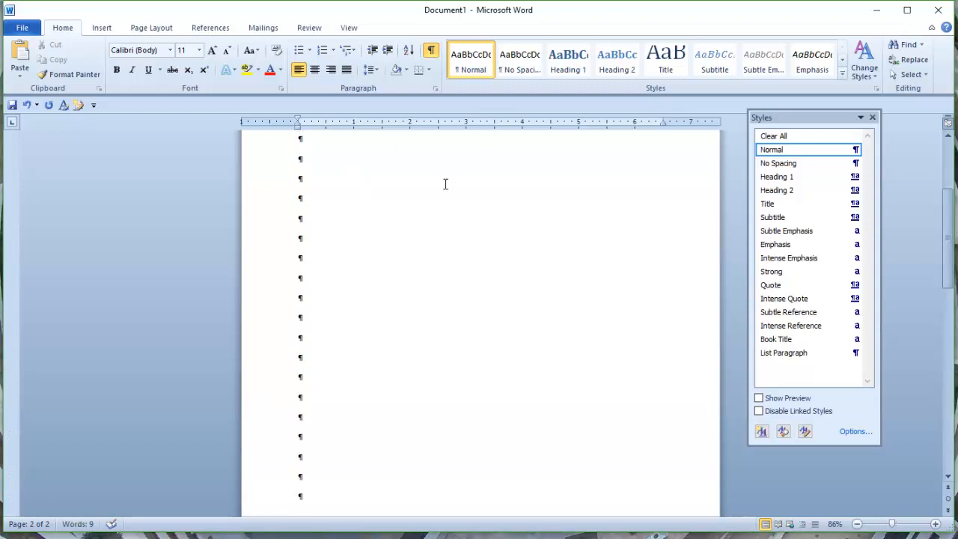
{"action": "scroll", "coordinate": [436, 193], "scroll_direction": "up", "scroll_amount": 2}
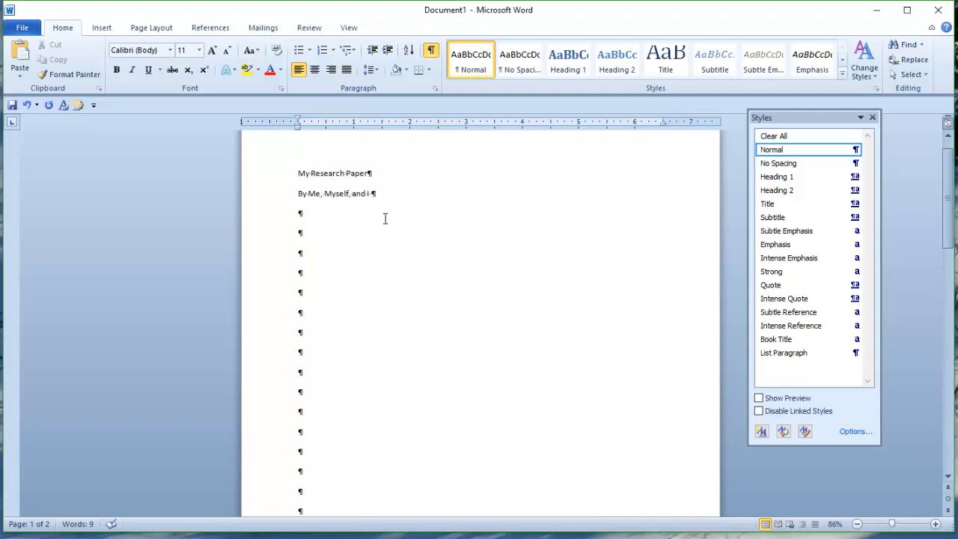
{"action": "left_click_drag", "start_coordinate": [385, 218], "coordinate": [384, 430]}
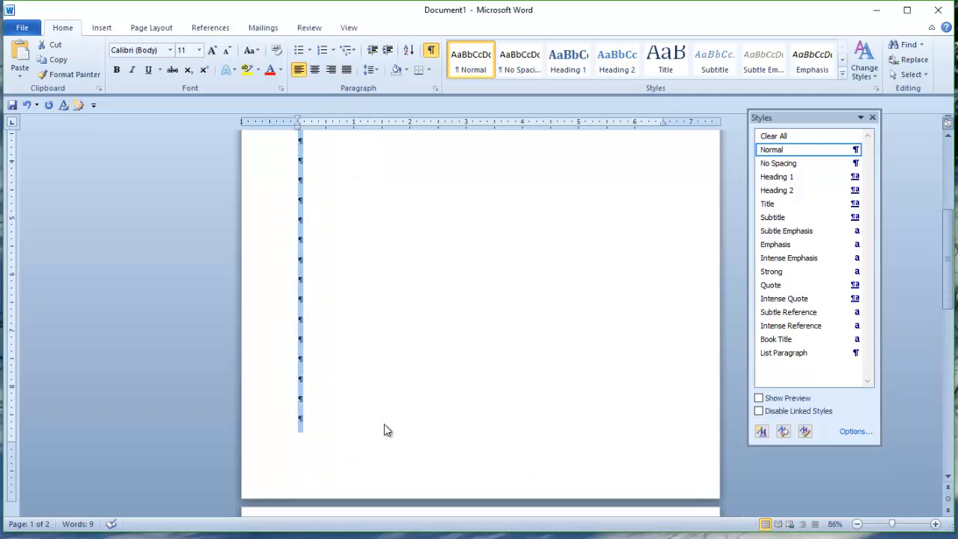
{"action": "key", "text": "Delete"}
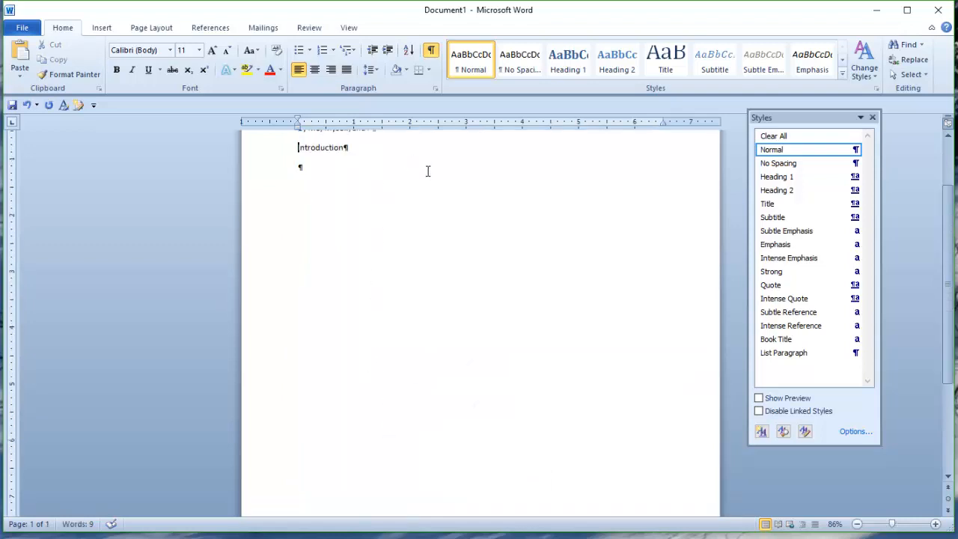
{"action": "scroll", "coordinate": [451, 163], "scroll_direction": "up", "scroll_amount": 2}
{"action": "scroll", "coordinate": [463, 180], "scroll_direction": "up", "scroll_amount": 1}
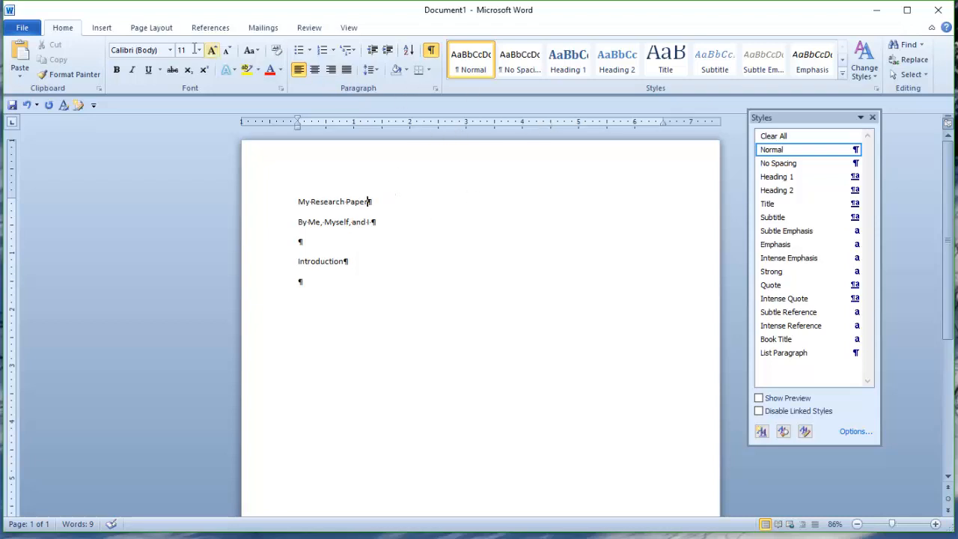
Open the custom margin settings and accept 1" margins on all four sides for the whole document.
{"action": "left_click", "coordinate": [151, 28]}
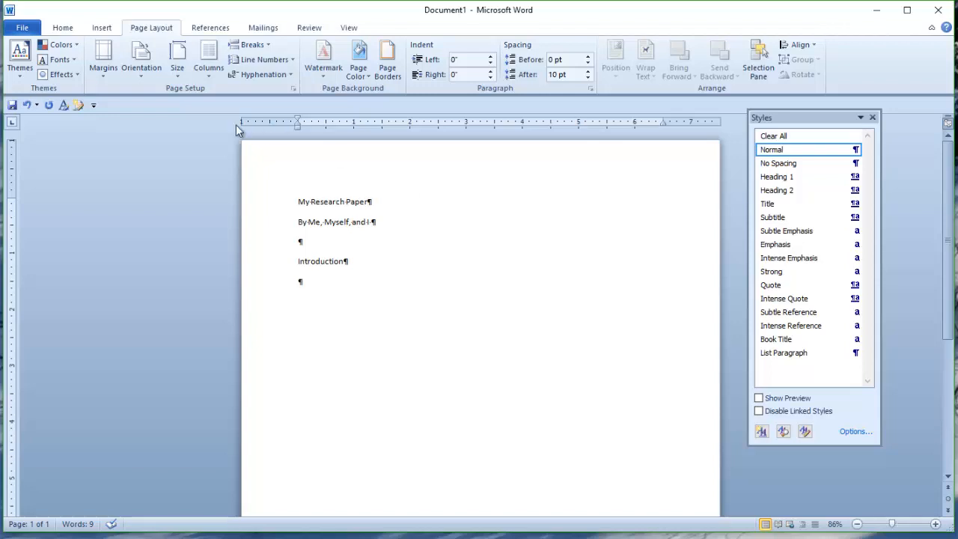
{"action": "left_click", "coordinate": [105, 76]}
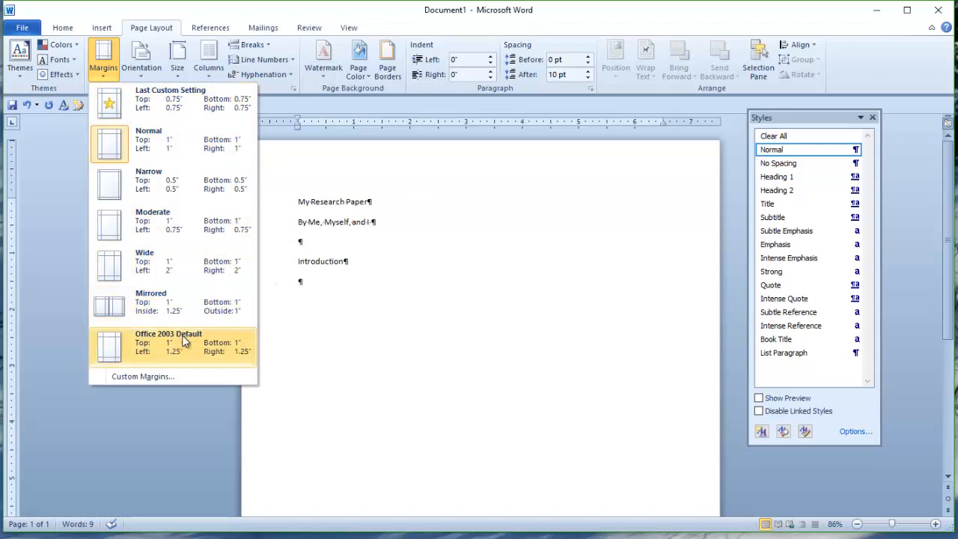
{"action": "left_click", "coordinate": [167, 377]}
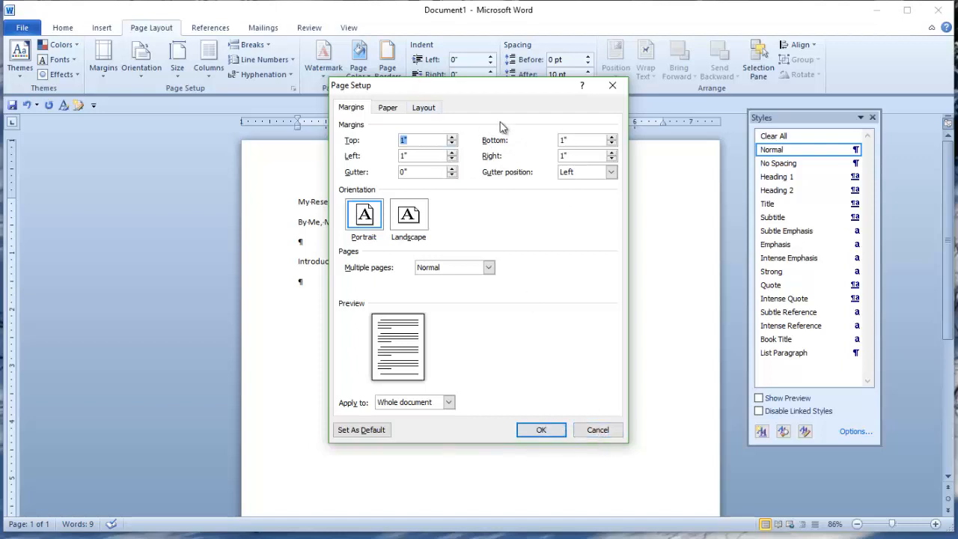
{"action": "left_click", "coordinate": [541, 429]}
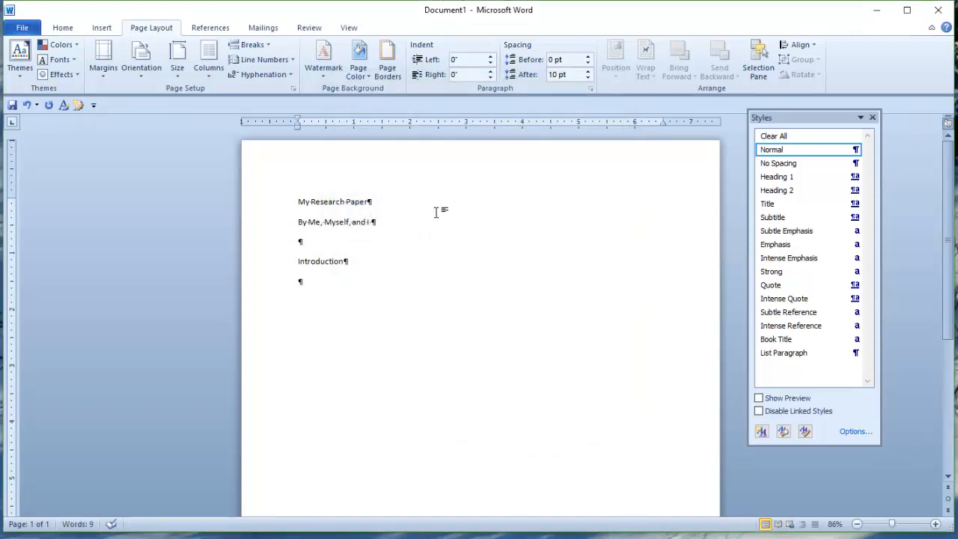
Format all of the document's text in Times New Roman at size 12.
{"action": "left_click", "coordinate": [65, 30]}
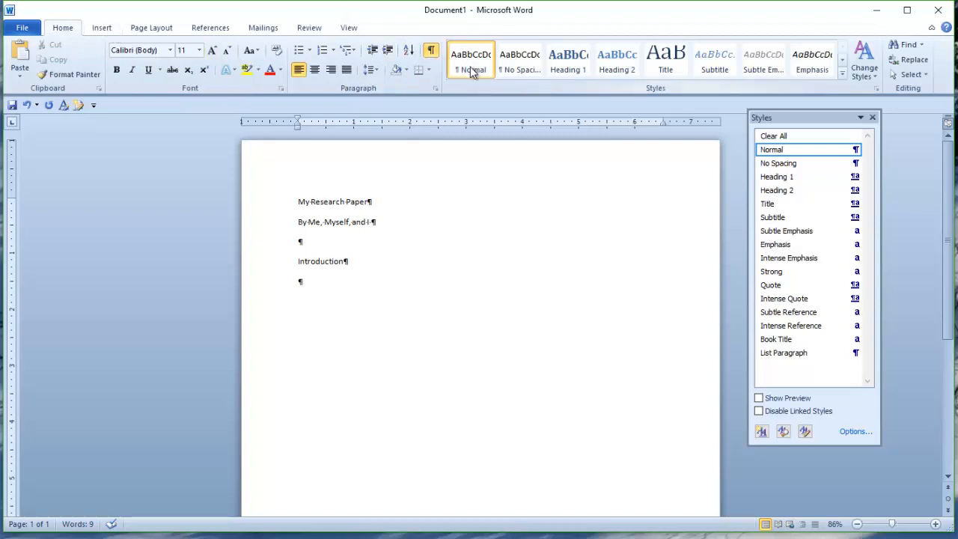
{"action": "left_click", "coordinate": [171, 50]}
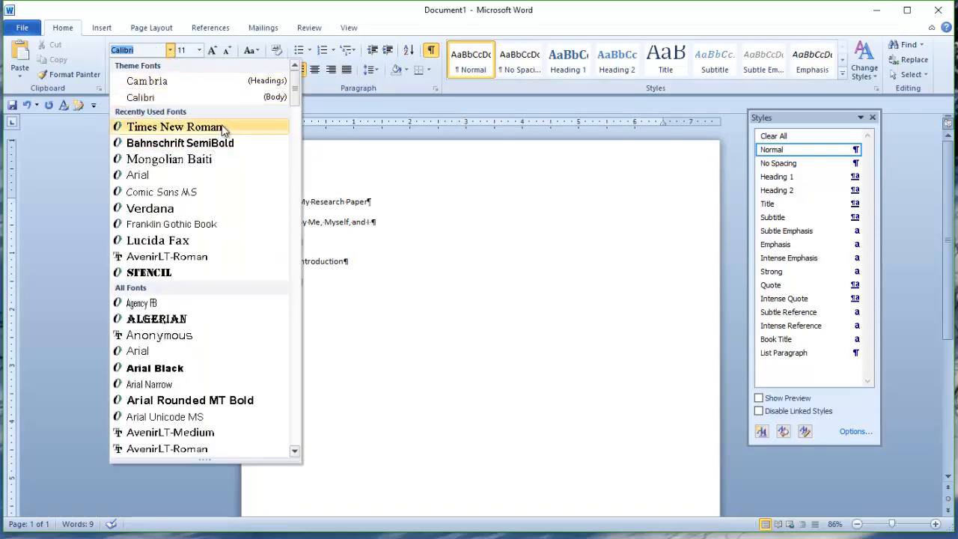
{"action": "left_click", "coordinate": [395, 200]}
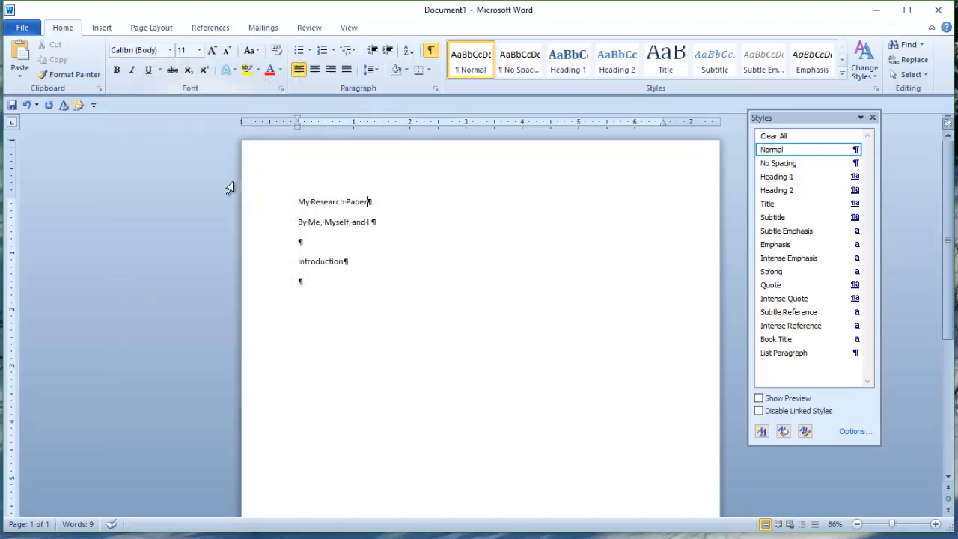
{"action": "left_click_drag", "start_coordinate": [253, 207], "coordinate": [248, 292]}
{"action": "left_click", "coordinate": [170, 50]}
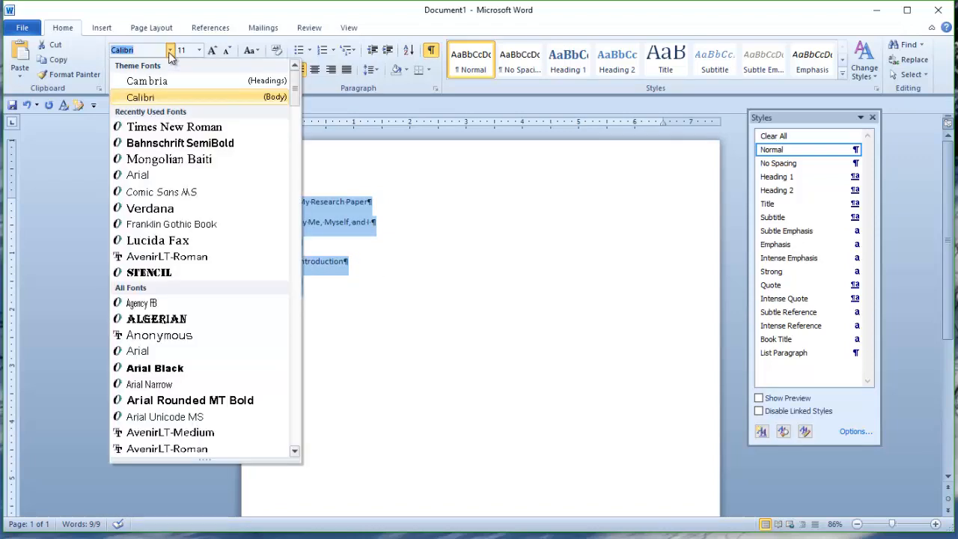
{"action": "left_click", "coordinate": [189, 128]}
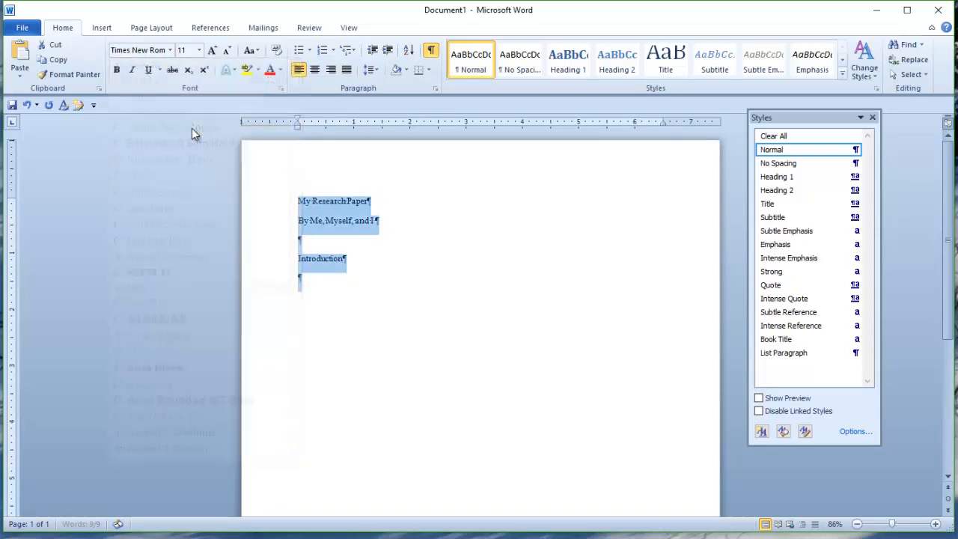
{"action": "left_click", "coordinate": [199, 50]}
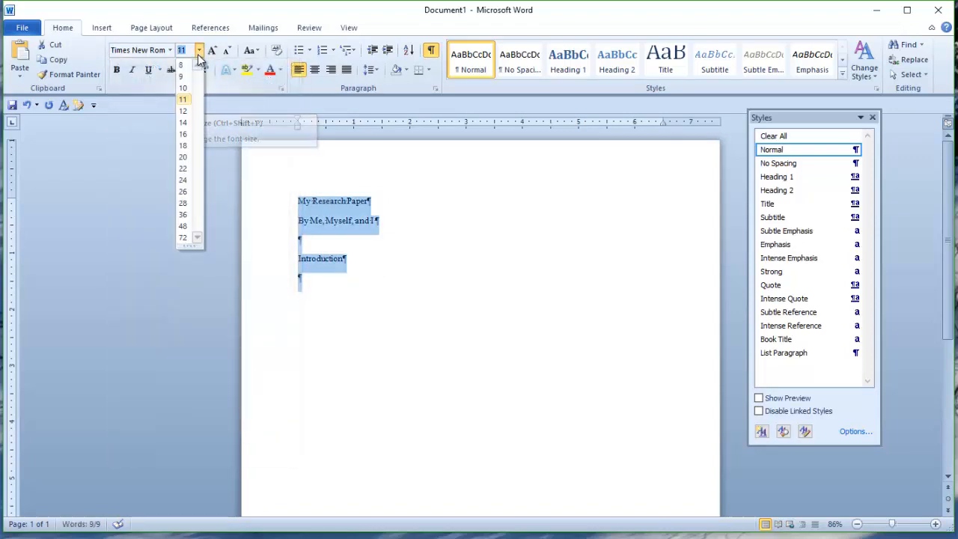
{"action": "left_click", "coordinate": [185, 113]}
{"action": "left_click", "coordinate": [390, 203]}
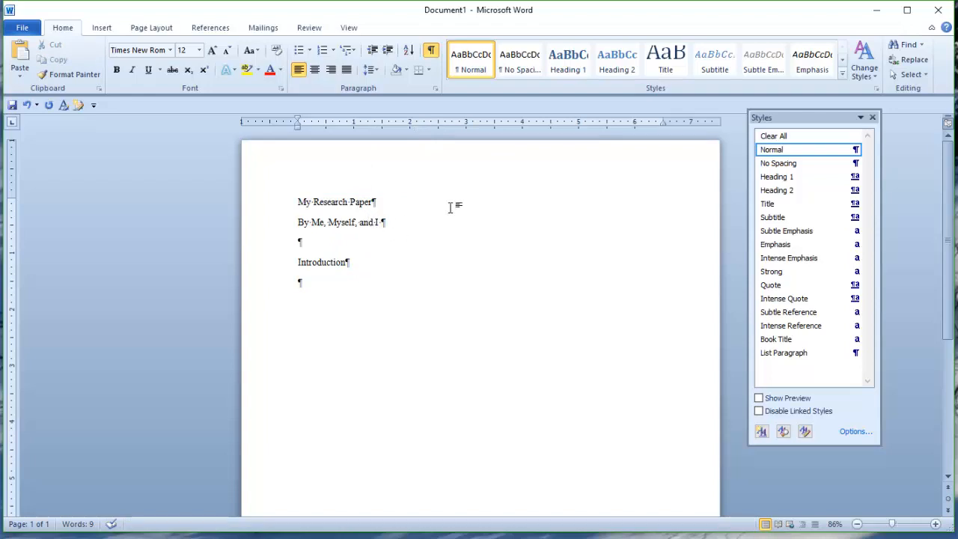
Set the "My Research Paper" paragraph to double line spacing with 0 pt spacing after it.
{"action": "left_click", "coordinate": [268, 208]}
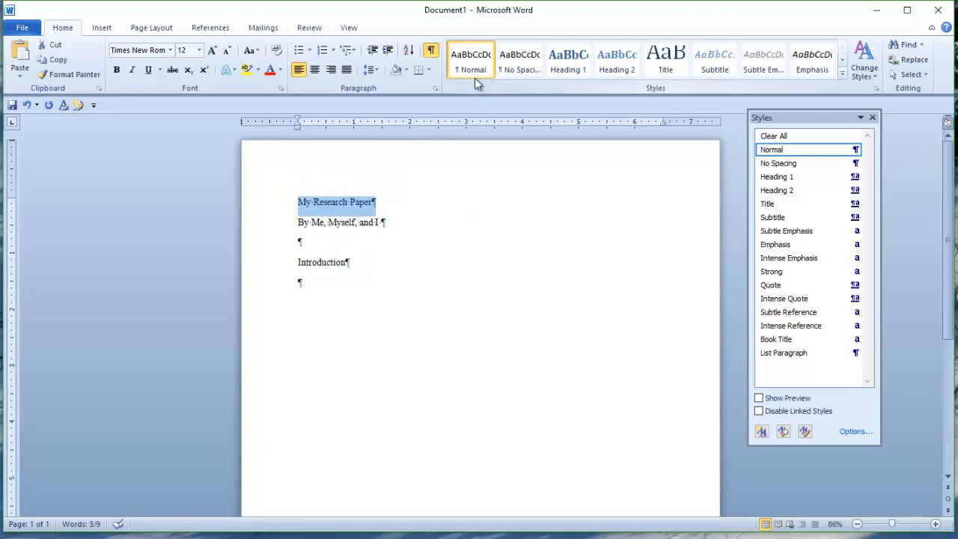
{"action": "left_click", "coordinate": [436, 90]}
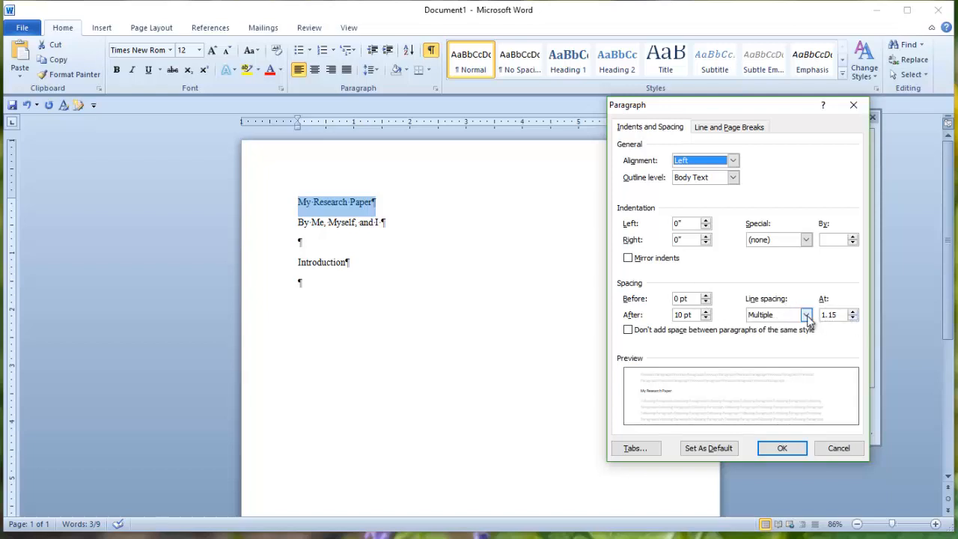
{"action": "left_click", "coordinate": [807, 315]}
{"action": "left_click", "coordinate": [798, 345]}
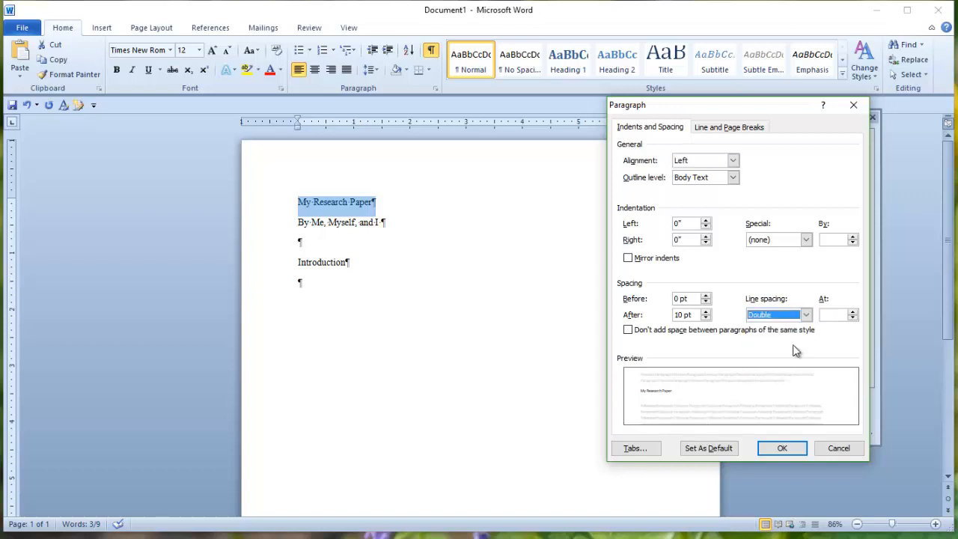
{"action": "left_click", "coordinate": [706, 318]}
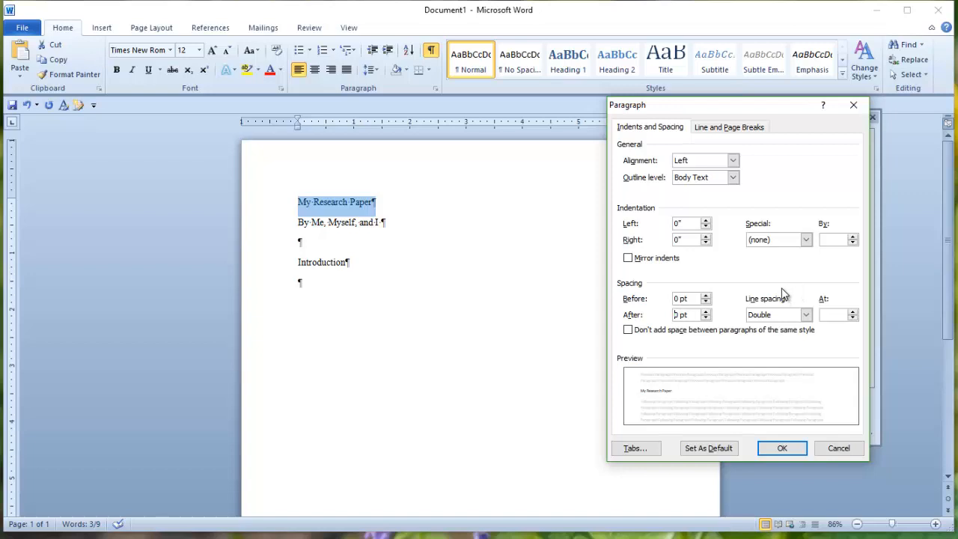
{"action": "left_click", "coordinate": [733, 127]}
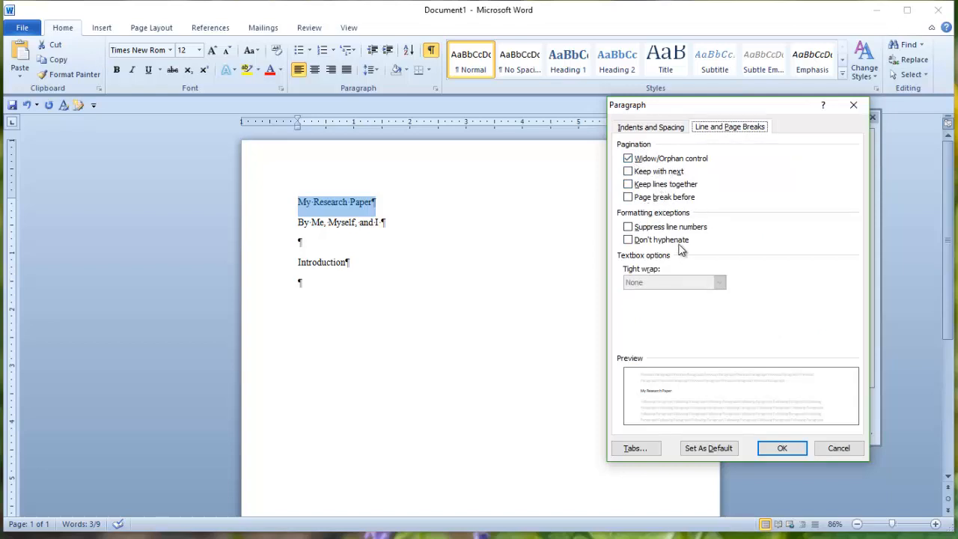
{"action": "left_click", "coordinate": [665, 128]}
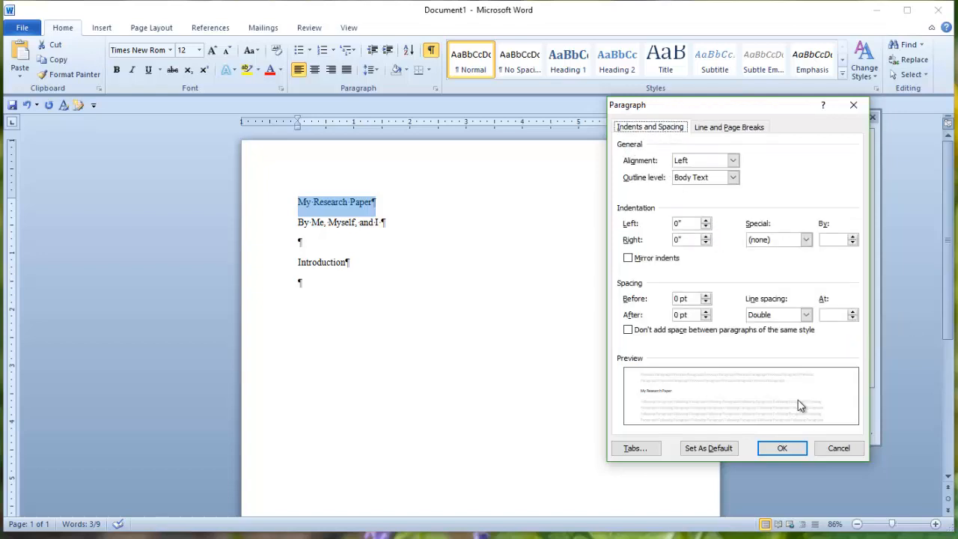
{"action": "left_click", "coordinate": [784, 449]}
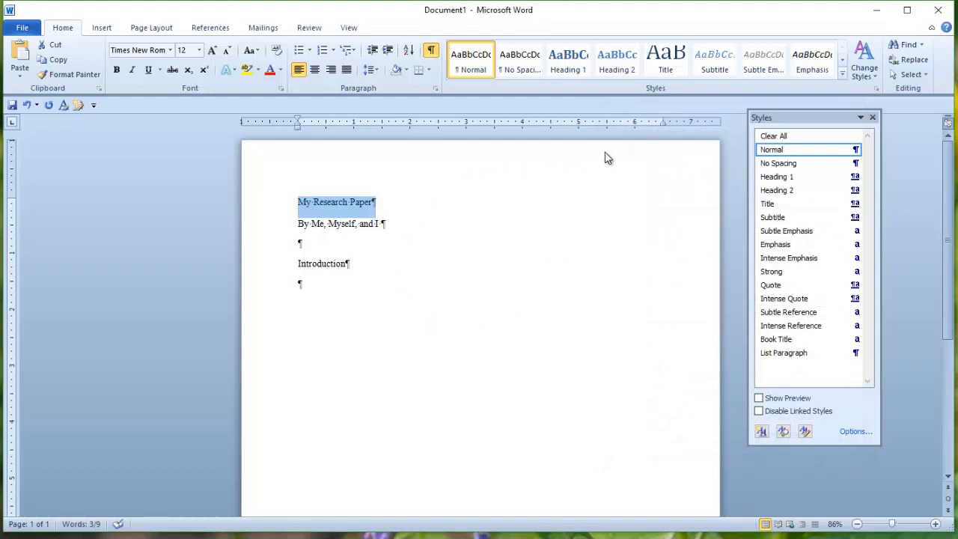
Update the Normal style to match the formatting of the selected "My Research Paper" line.
{"action": "mouse_move", "coordinate": [856, 153]}
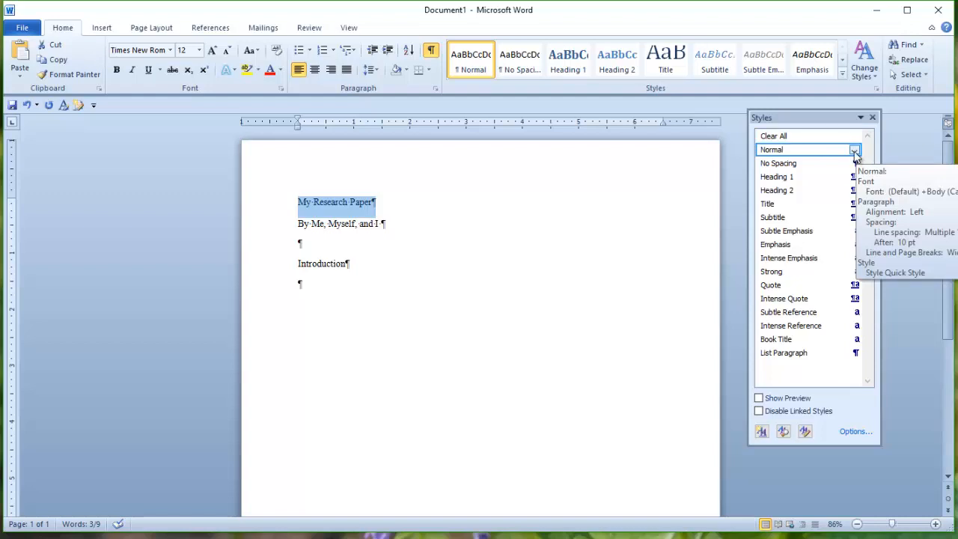
{"action": "left_click", "coordinate": [855, 152]}
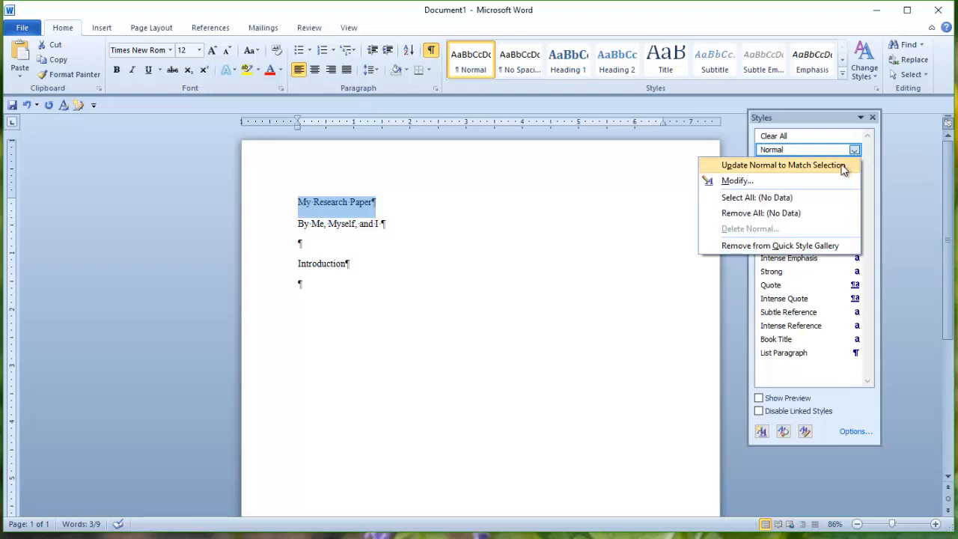
{"action": "left_click", "coordinate": [843, 166]}
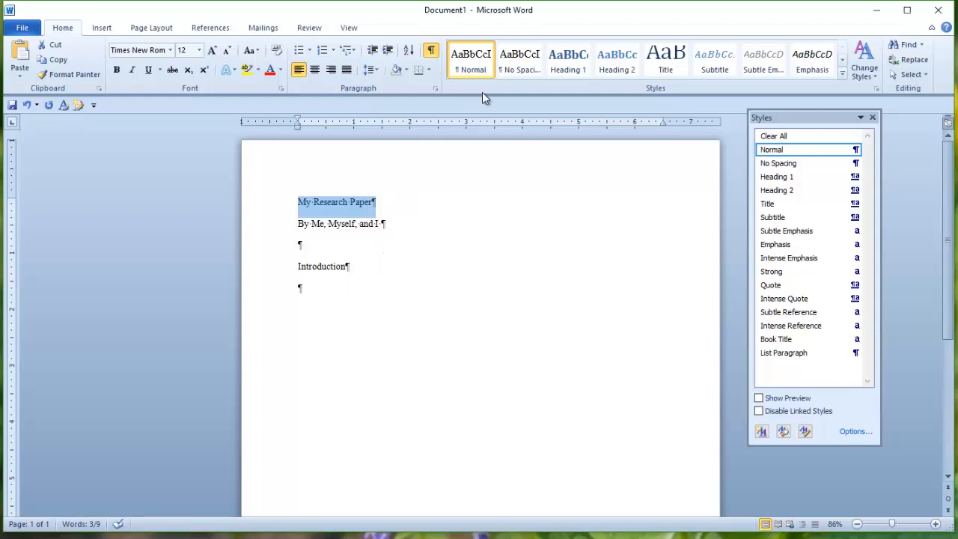
Apply the Title style to "My Research Paper" and set its font to Times New Roman, size 12.
{"action": "left_click", "coordinate": [439, 201]}
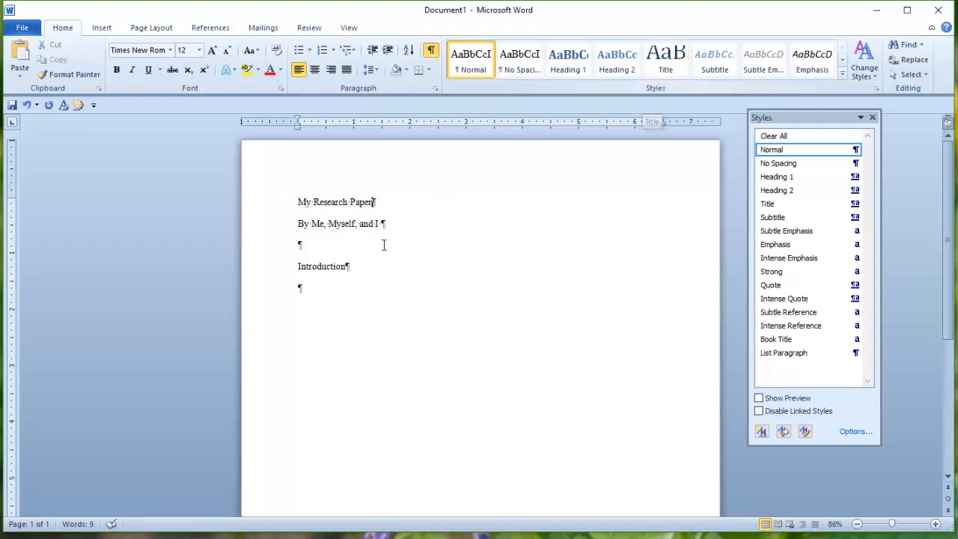
{"action": "left_click", "coordinate": [665, 70]}
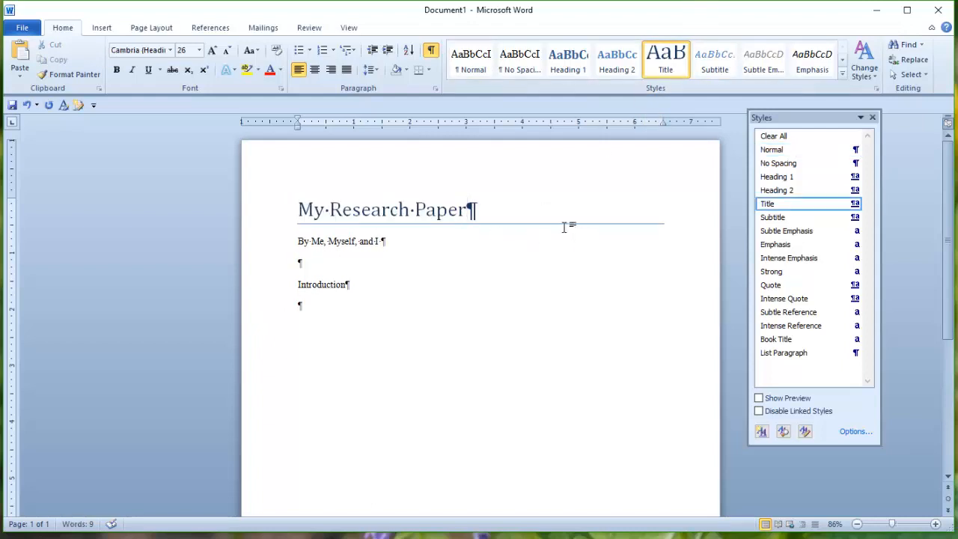
{"action": "left_click", "coordinate": [272, 218]}
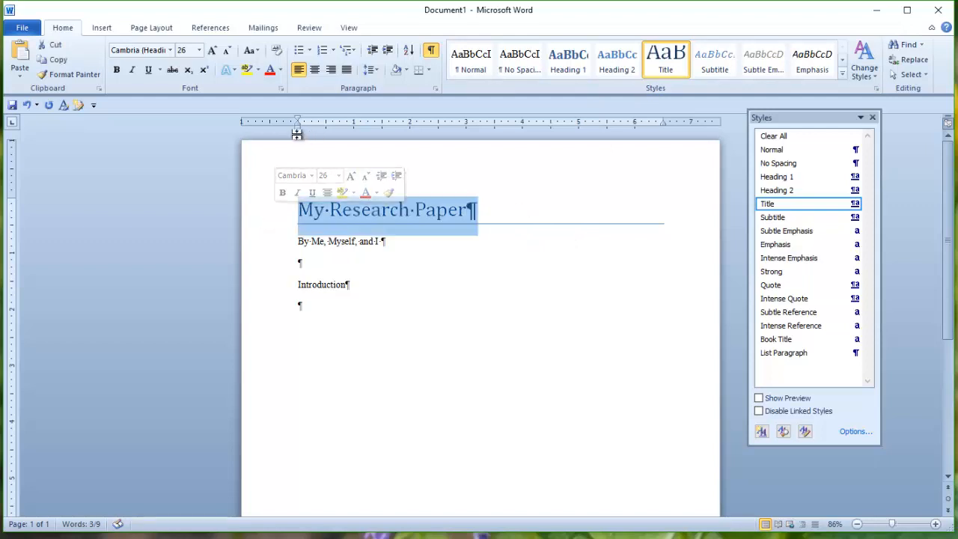
{"action": "left_click", "coordinate": [170, 50]}
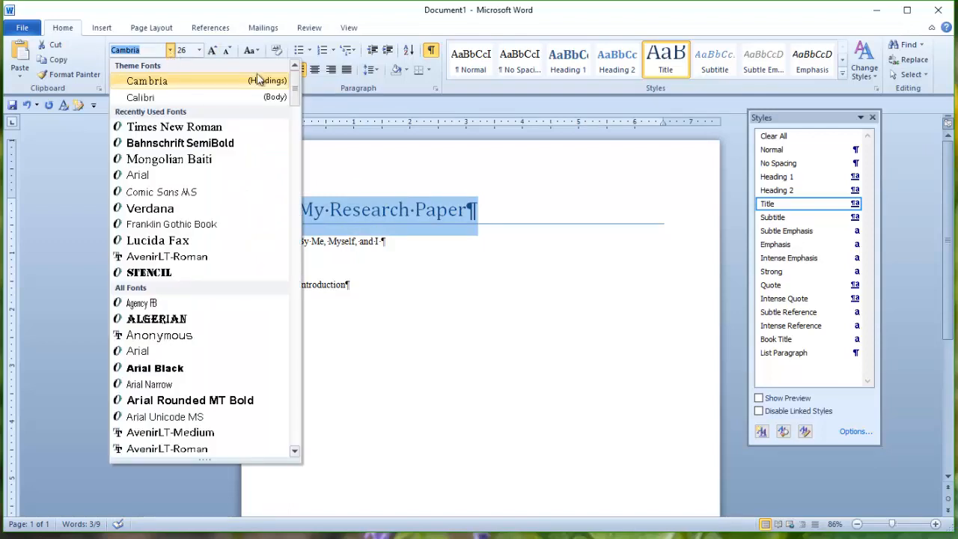
{"action": "left_click", "coordinate": [225, 127]}
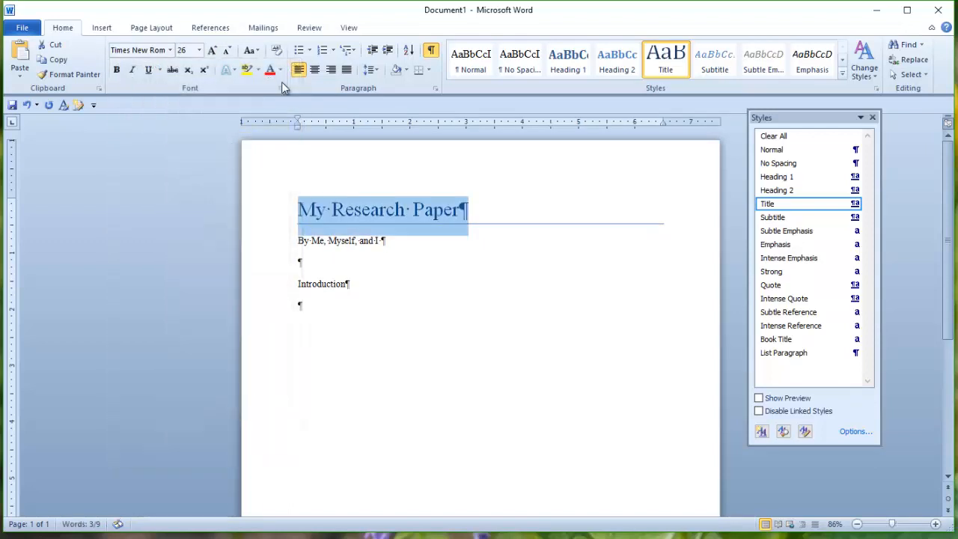
{"action": "left_click", "coordinate": [199, 50]}
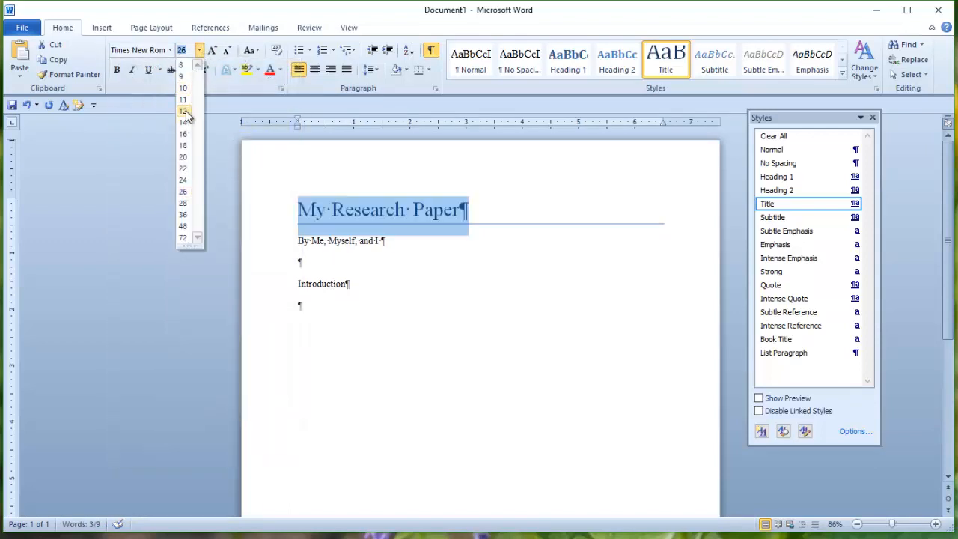
{"action": "left_click", "coordinate": [192, 112]}
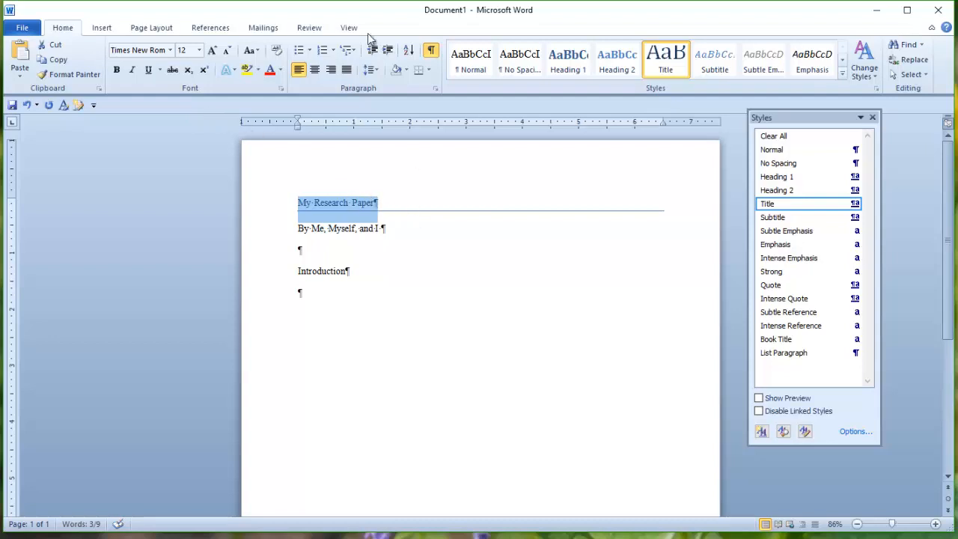
Remove the border line beneath the title and change its font color to Automatic.
{"action": "left_click", "coordinate": [429, 70]}
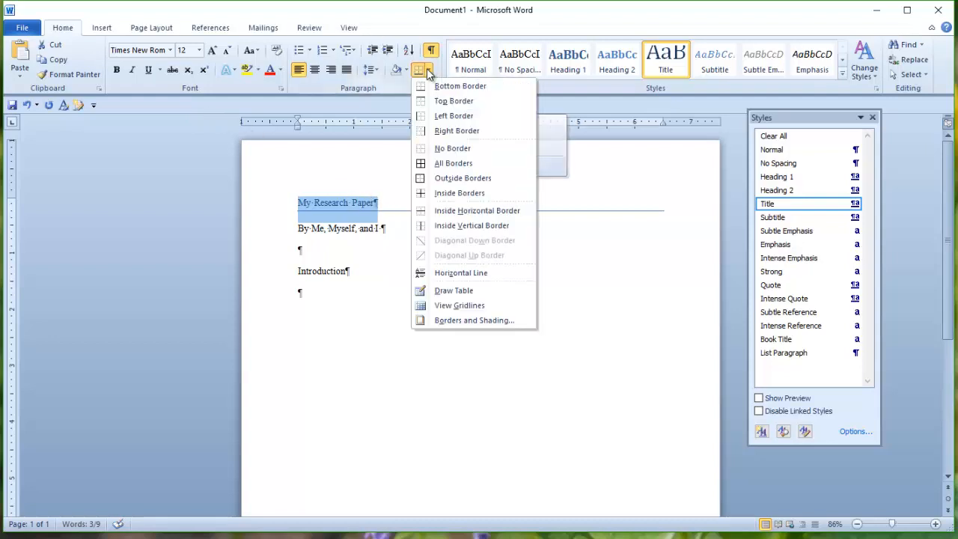
{"action": "left_click", "coordinate": [453, 150]}
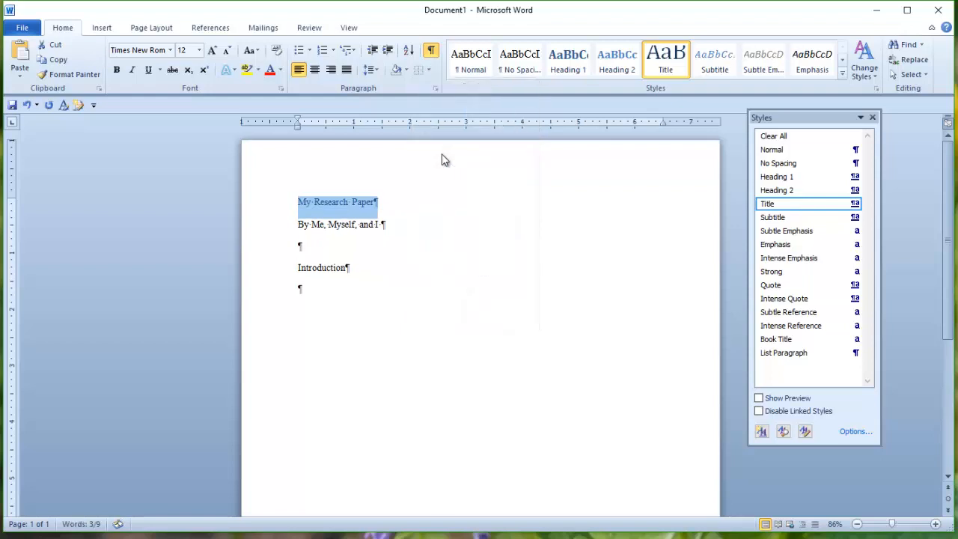
{"action": "left_click", "coordinate": [281, 71]}
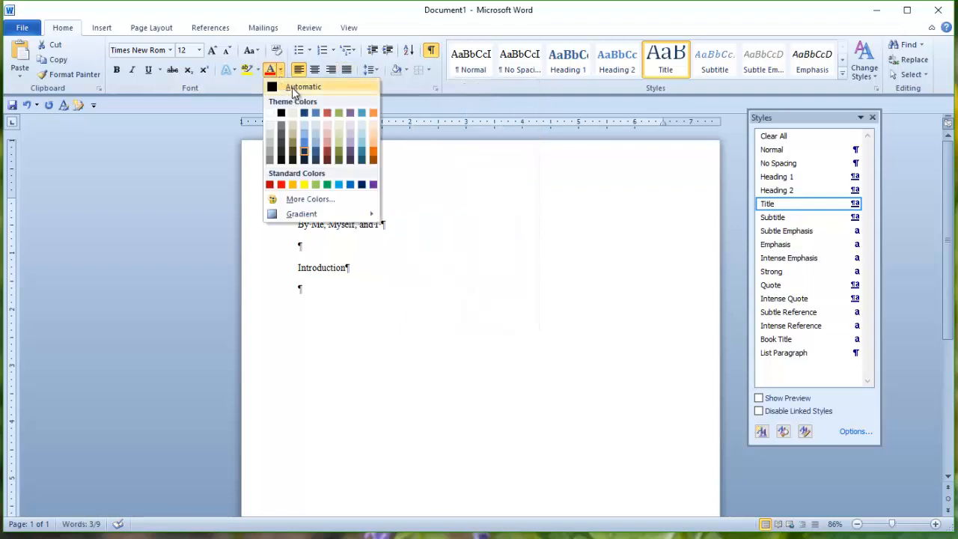
{"action": "left_click", "coordinate": [290, 87]}
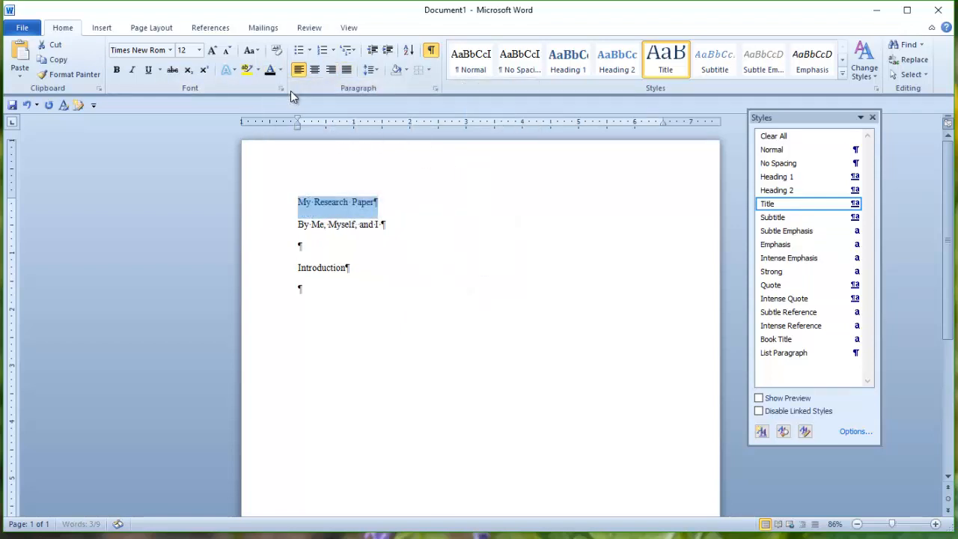
Make the title bold and centered, and update the Title style to match it.
{"action": "left_click", "coordinate": [116, 70]}
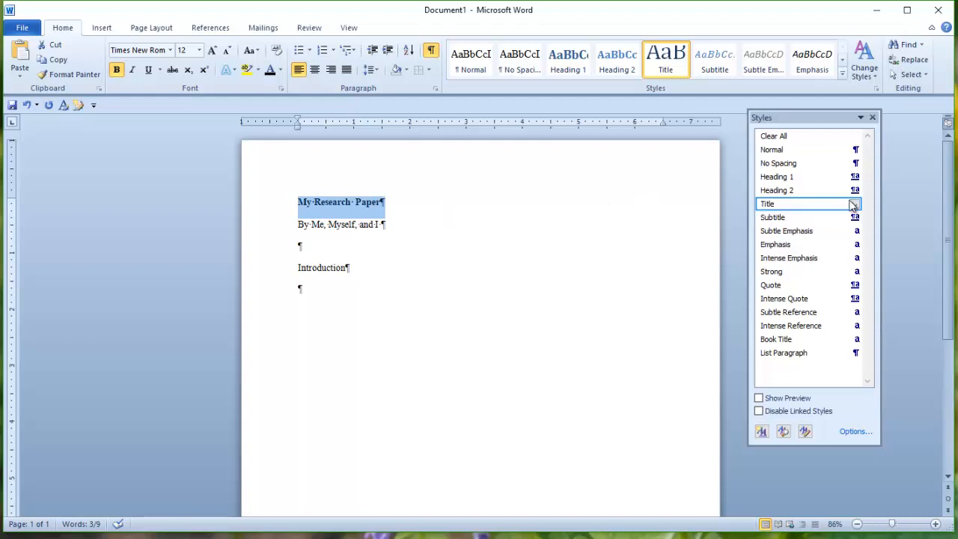
{"action": "left_click", "coordinate": [314, 70]}
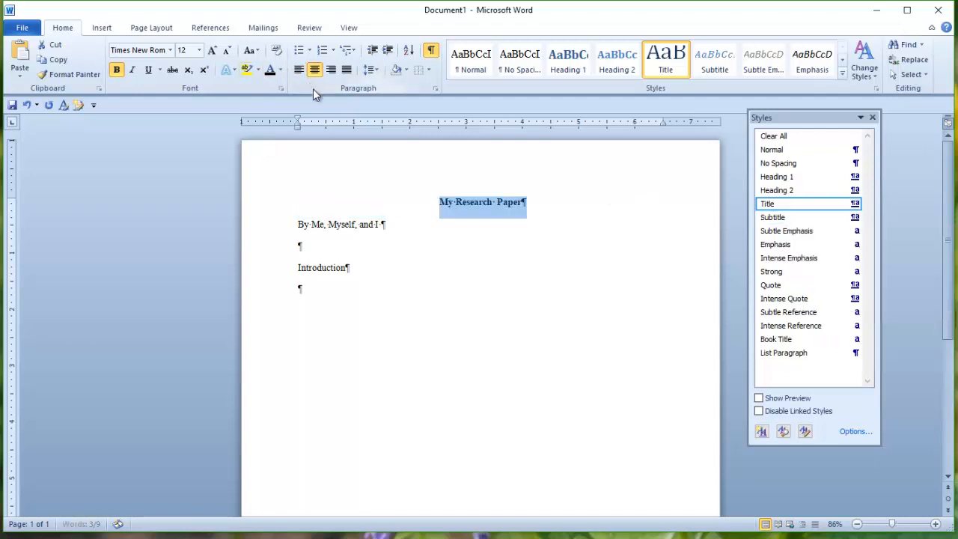
{"action": "left_click", "coordinate": [853, 205]}
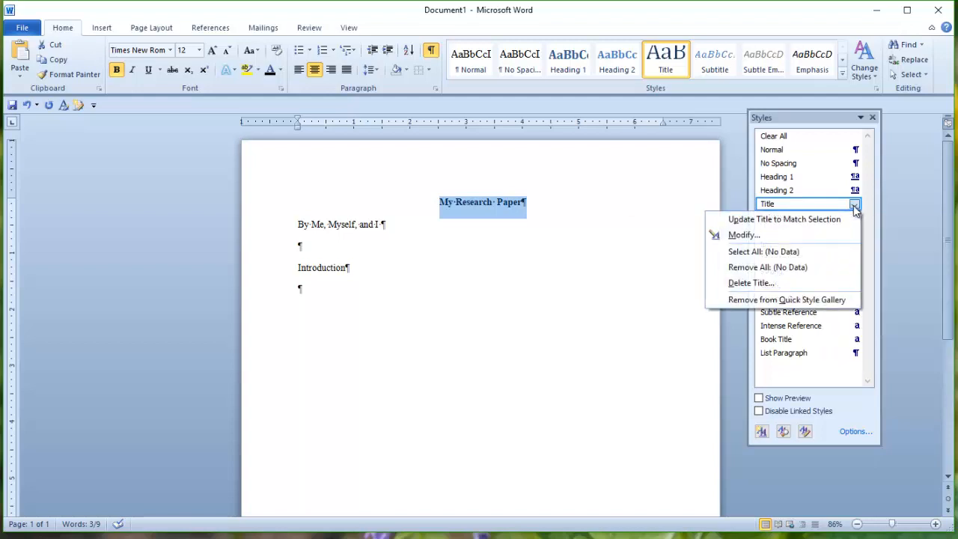
{"action": "left_click", "coordinate": [844, 222]}
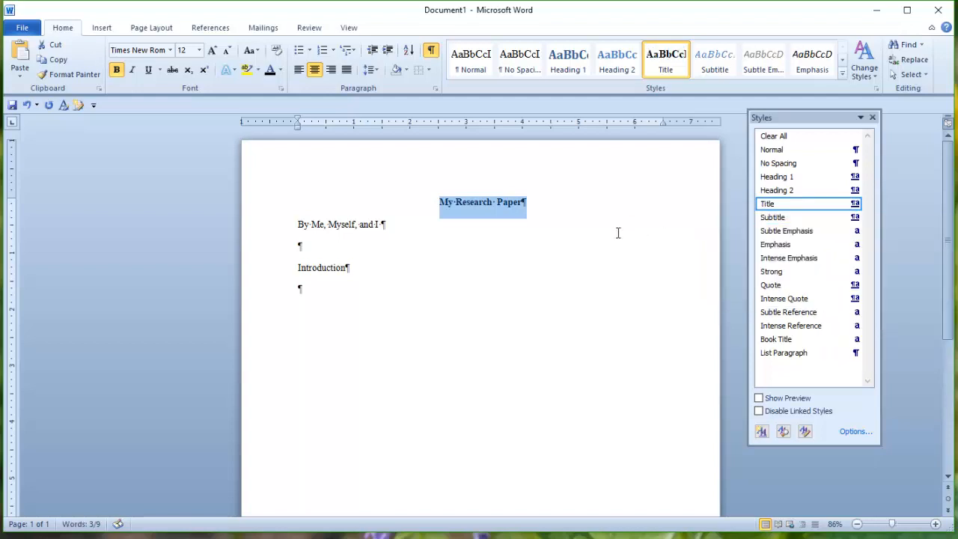
Apply the Subtitle style to the byline "By Me, Myself, and I".
{"action": "left_click", "coordinate": [575, 227]}
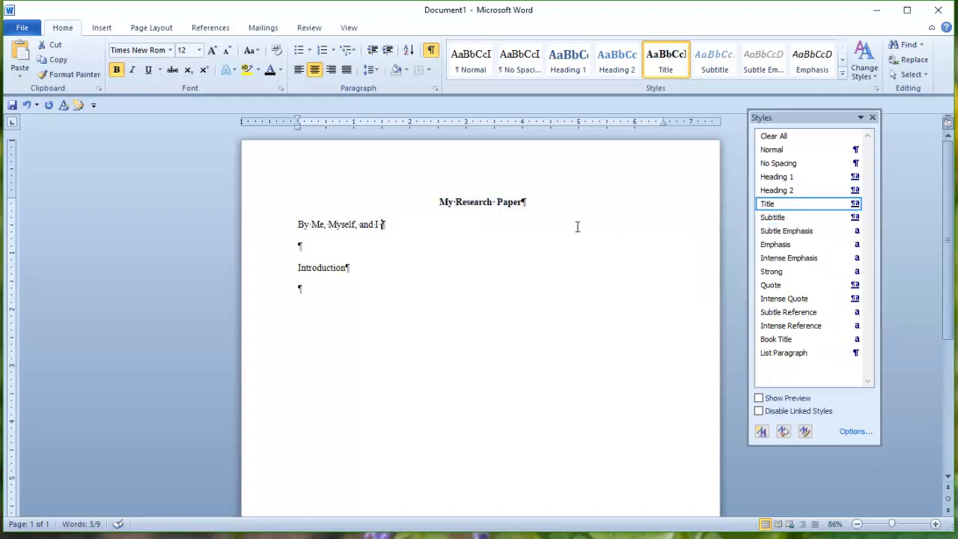
{"action": "left_click", "coordinate": [665, 60]}
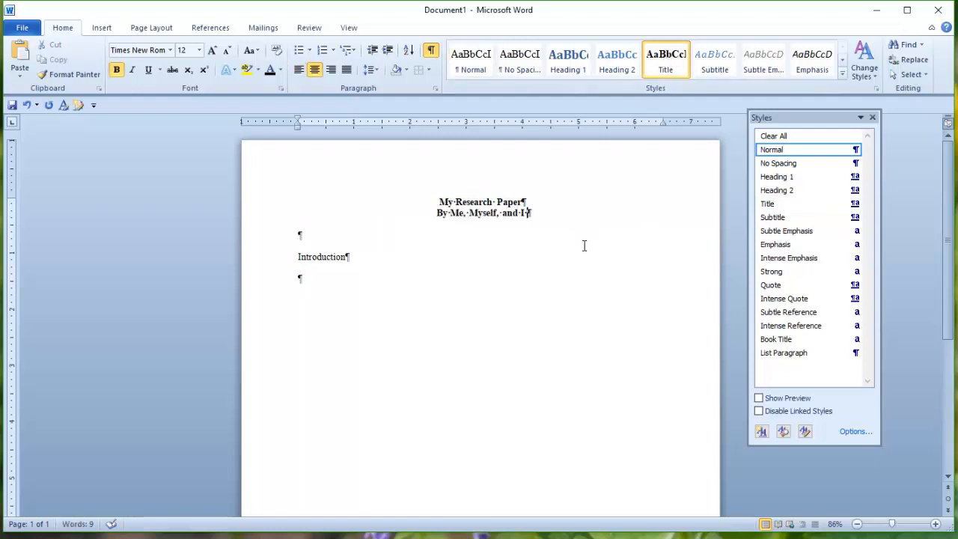
{"action": "left_click", "coordinate": [711, 58]}
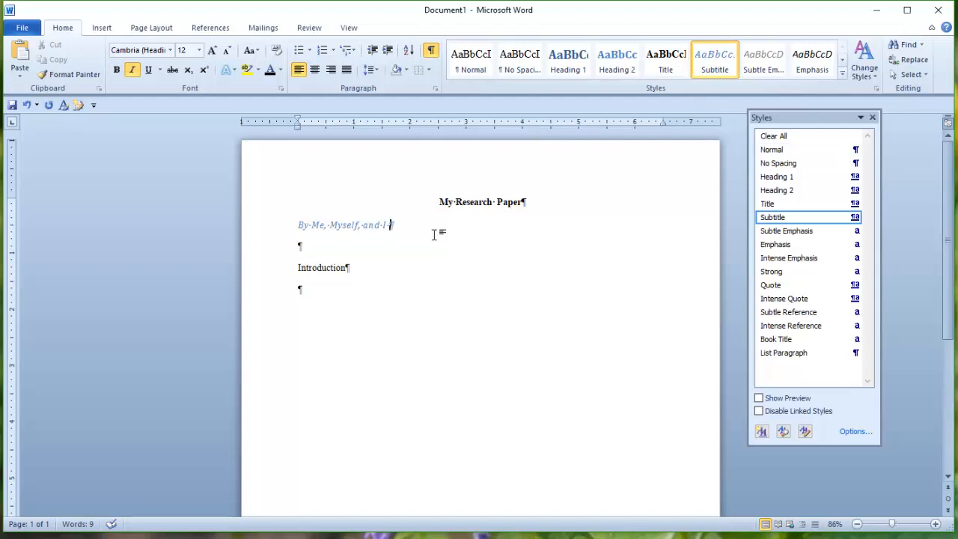
Remove the italics from the byline and set its font to Times New Roman with the Automatic color.
{"action": "left_click", "coordinate": [261, 229]}
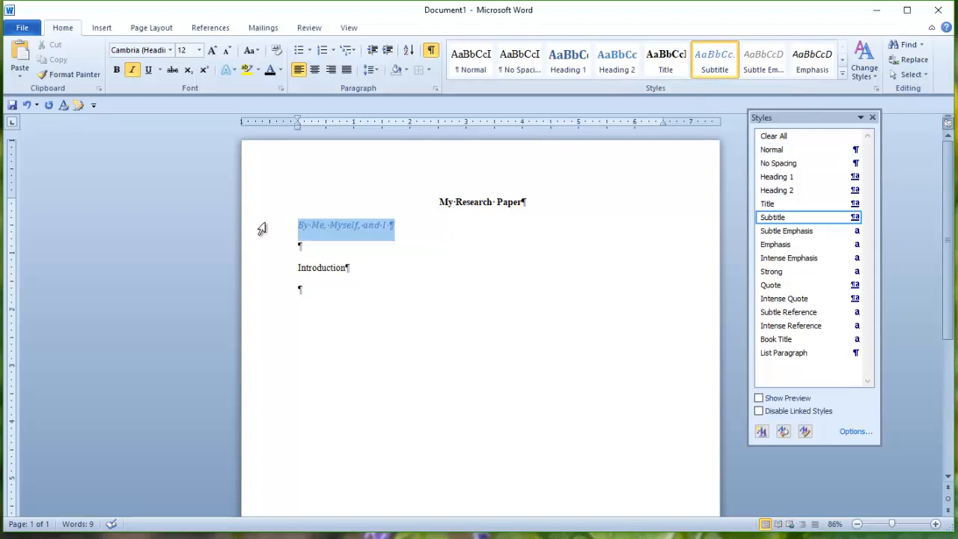
{"action": "left_click", "coordinate": [133, 70]}
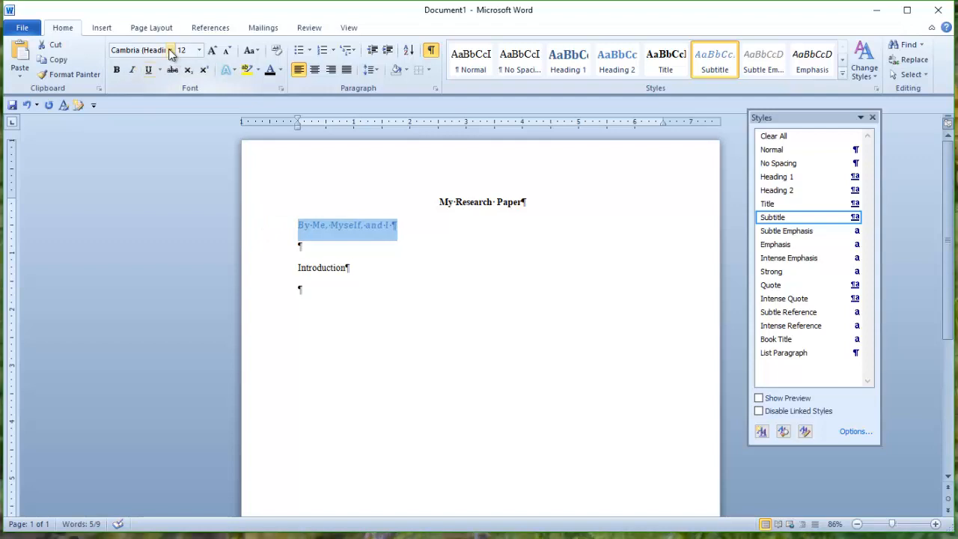
{"action": "left_click", "coordinate": [170, 50]}
{"action": "left_click", "coordinate": [172, 125]}
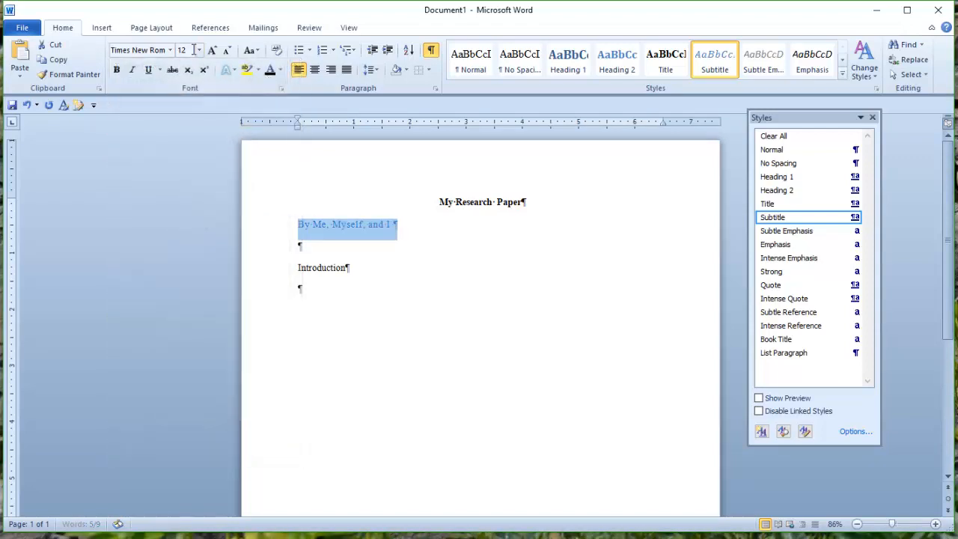
{"action": "left_click", "coordinate": [281, 73]}
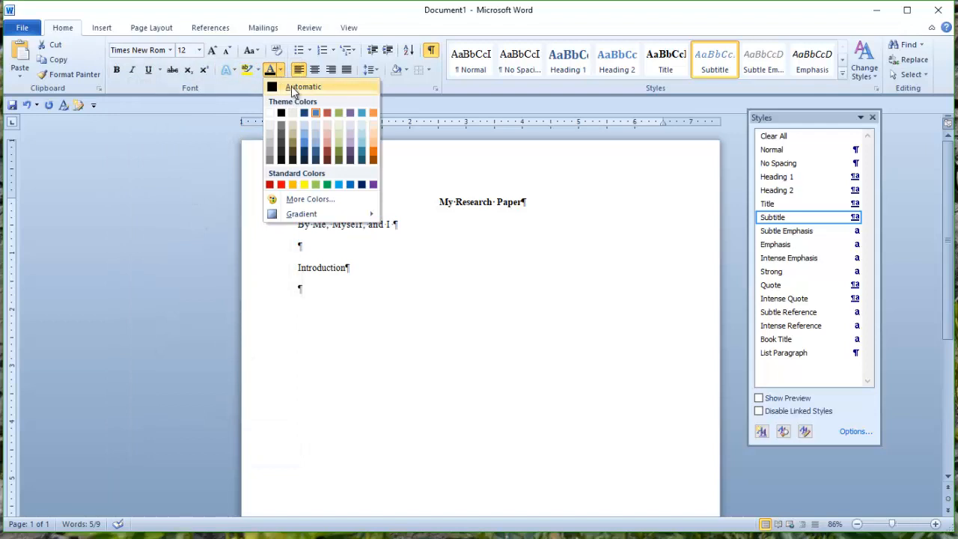
{"action": "left_click", "coordinate": [291, 86]}
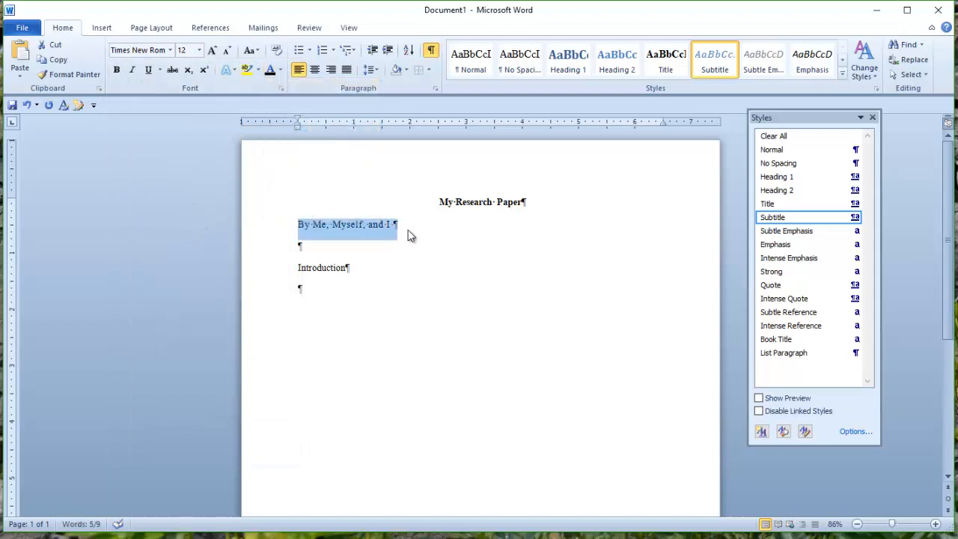
Center the byline and update the Subtitle style to match it.
{"action": "left_click", "coordinate": [314, 69]}
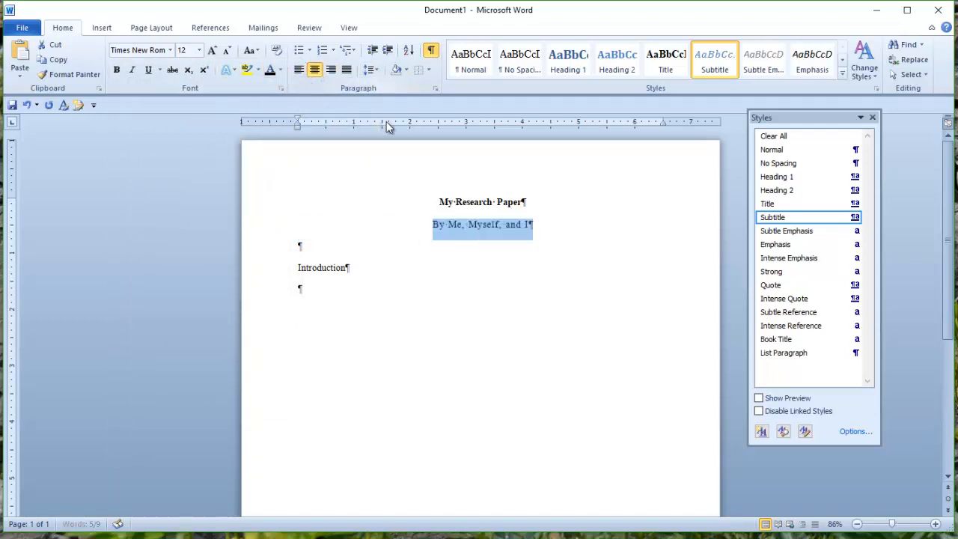
{"action": "left_click", "coordinate": [855, 217]}
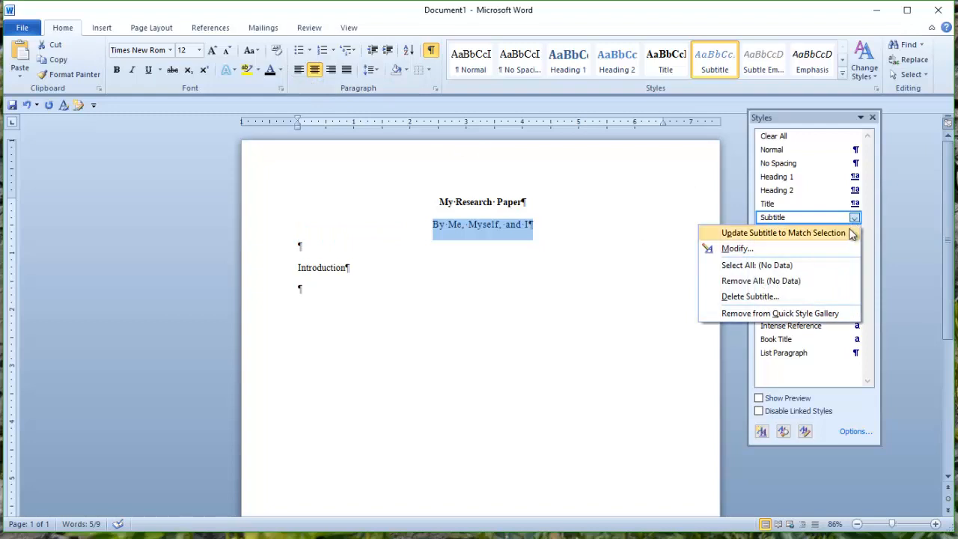
{"action": "left_click", "coordinate": [782, 233]}
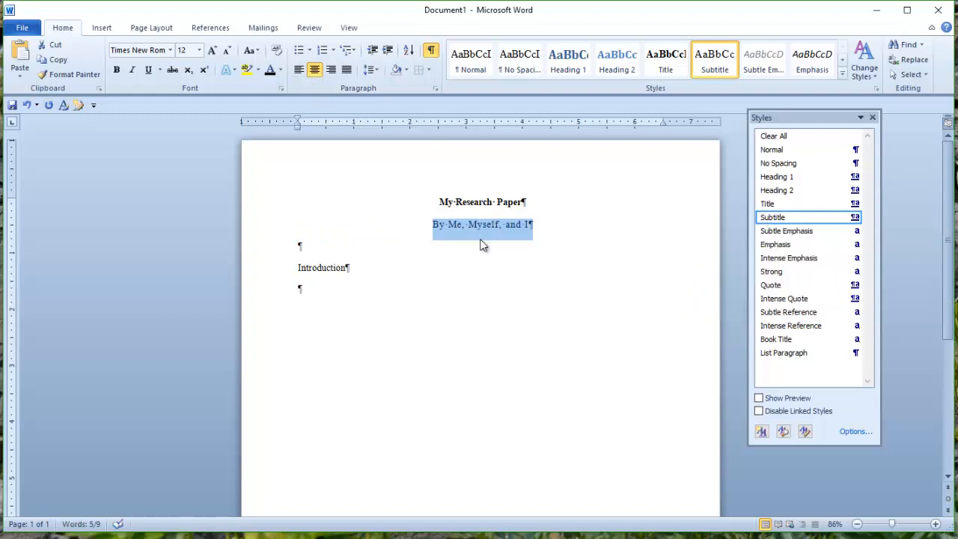
Apply the Heading 1 style to "Introduction" and set its font to Times New Roman, size 12.
{"action": "left_click", "coordinate": [393, 247]}
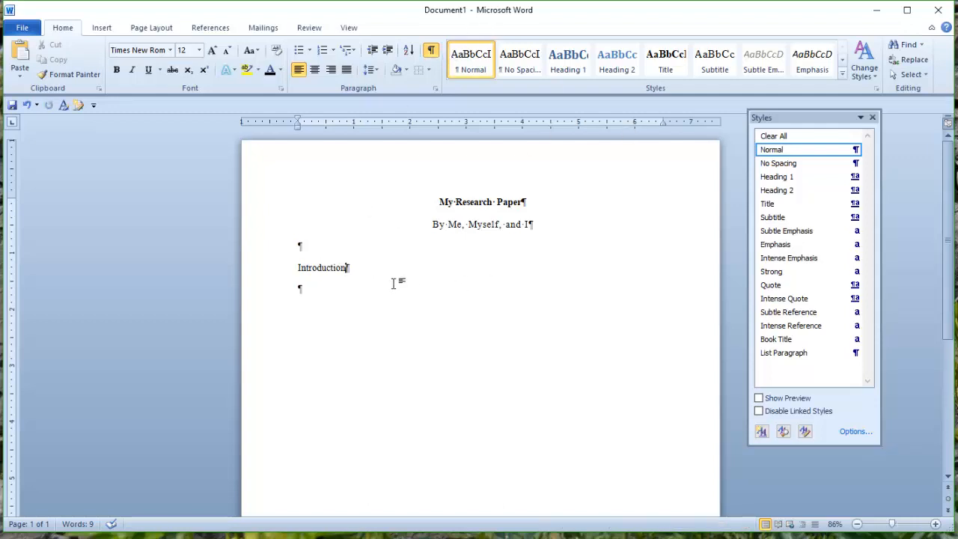
{"action": "left_click", "coordinate": [568, 65]}
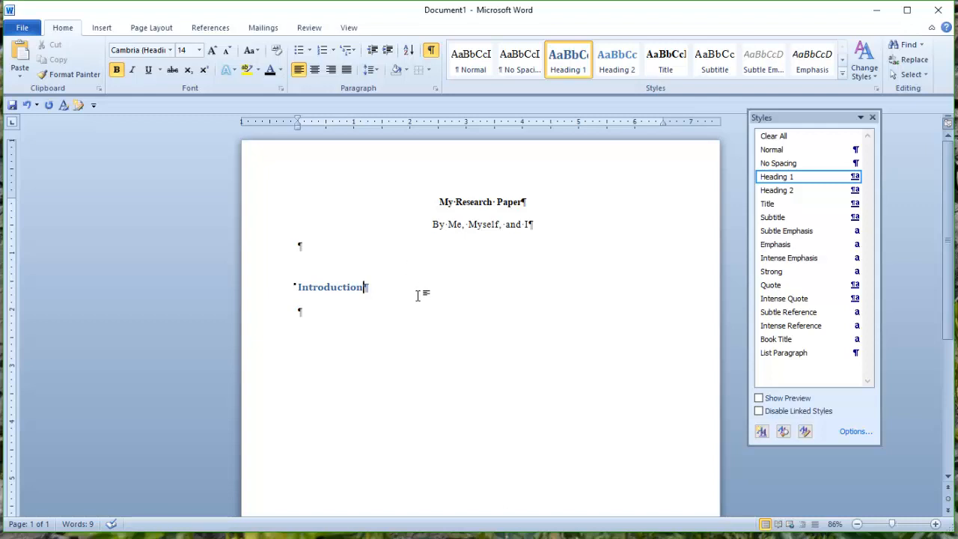
{"action": "left_click", "coordinate": [278, 295]}
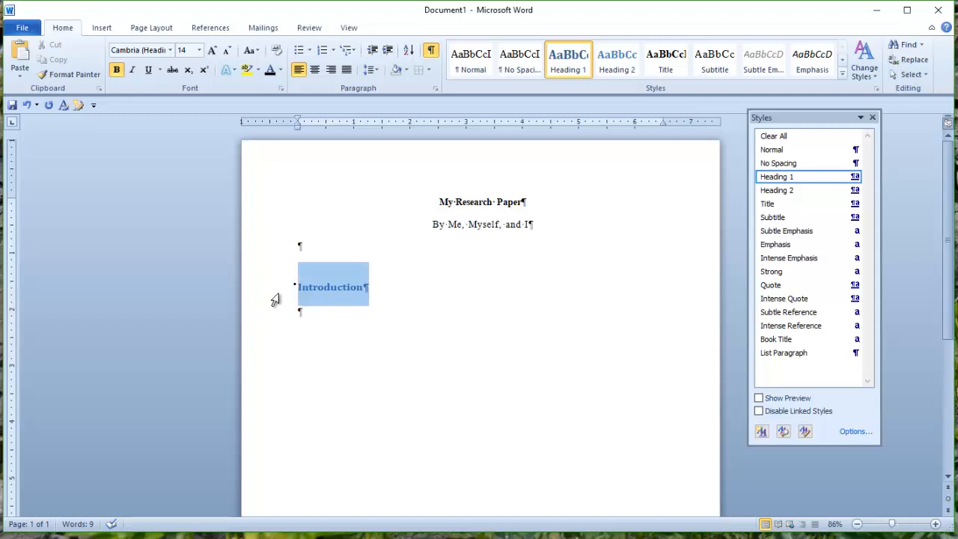
{"action": "left_click", "coordinate": [169, 50]}
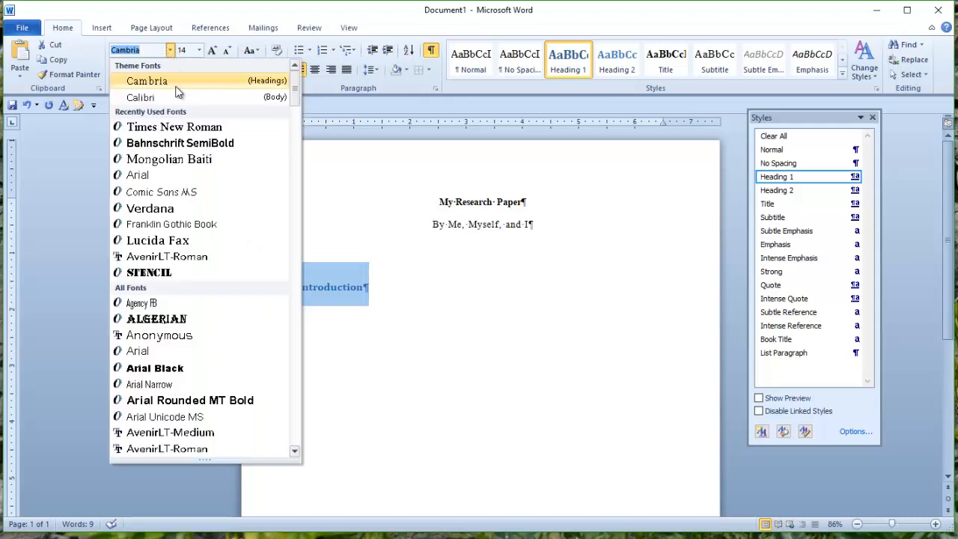
{"action": "left_click", "coordinate": [193, 129]}
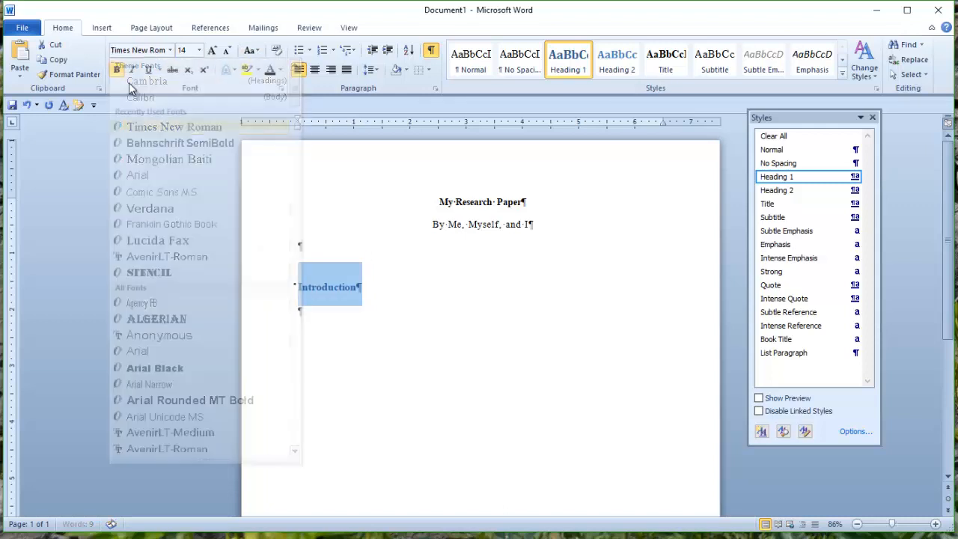
{"action": "left_click", "coordinate": [199, 50]}
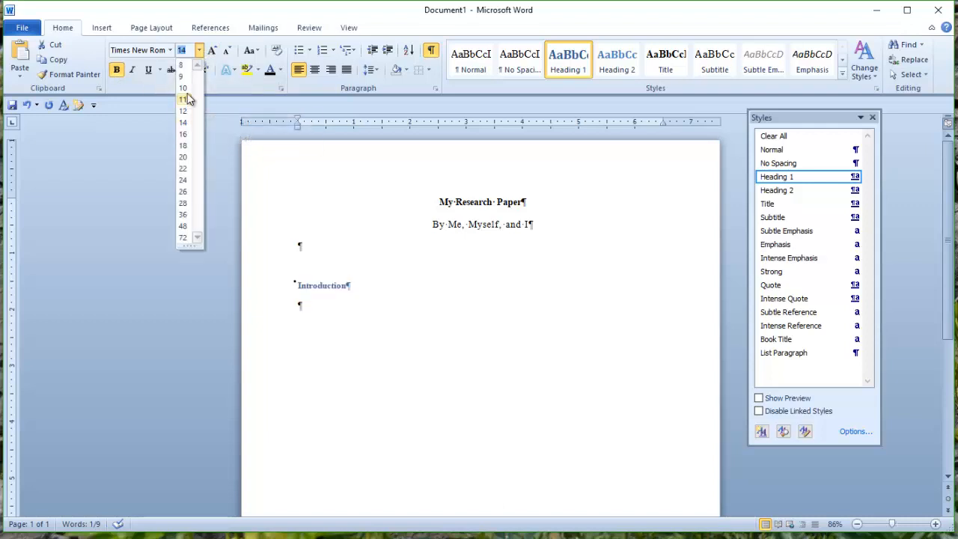
{"action": "left_click", "coordinate": [184, 110]}
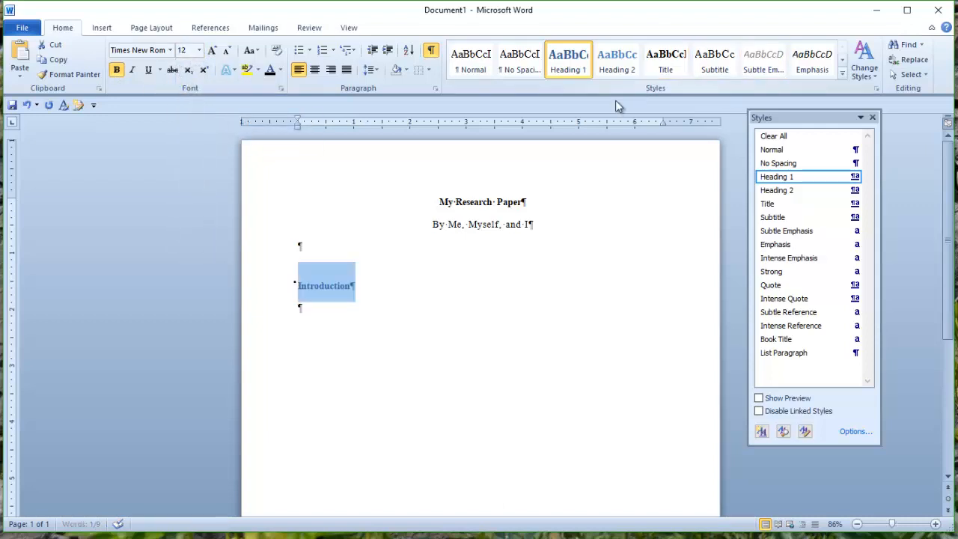
In the Introduction heading's paragraph settings, set the spacing before to 0 pt and the line spacing to Double.
{"action": "left_click", "coordinate": [434, 88]}
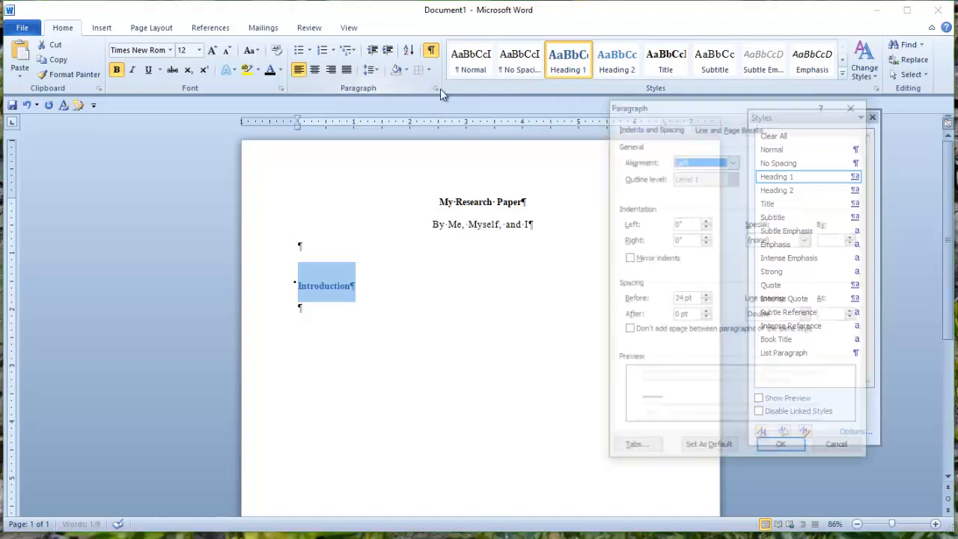
{"action": "left_click", "coordinate": [705, 302]}
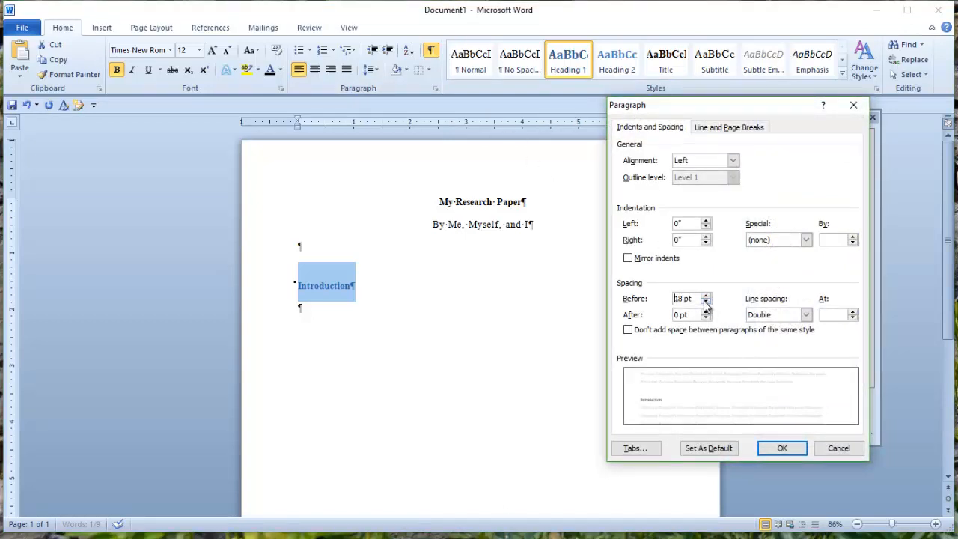
{"action": "left_click", "coordinate": [705, 303]}
{"action": "left_click", "coordinate": [705, 302]}
{"action": "left_click", "coordinate": [705, 302]}
{"action": "left_click", "coordinate": [705, 303]}
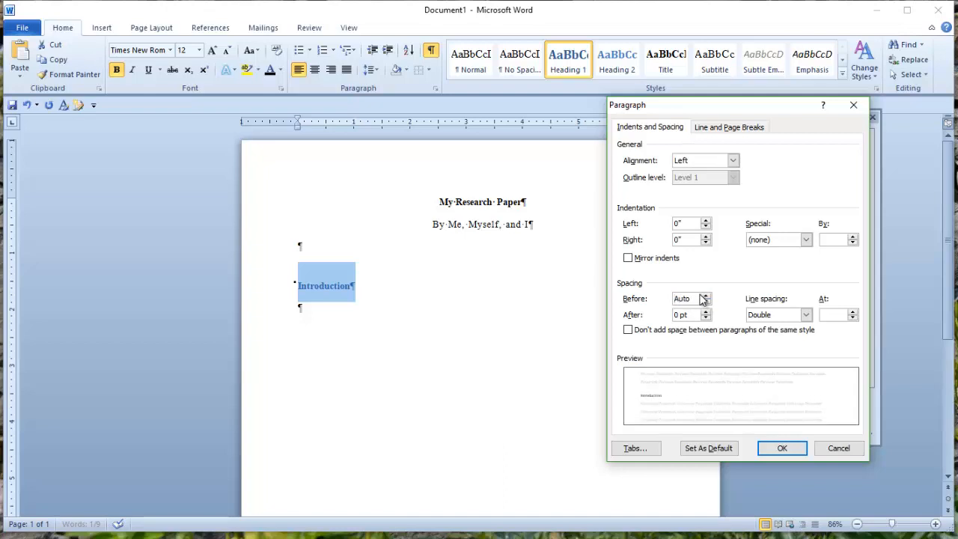
{"action": "left_click", "coordinate": [705, 295]}
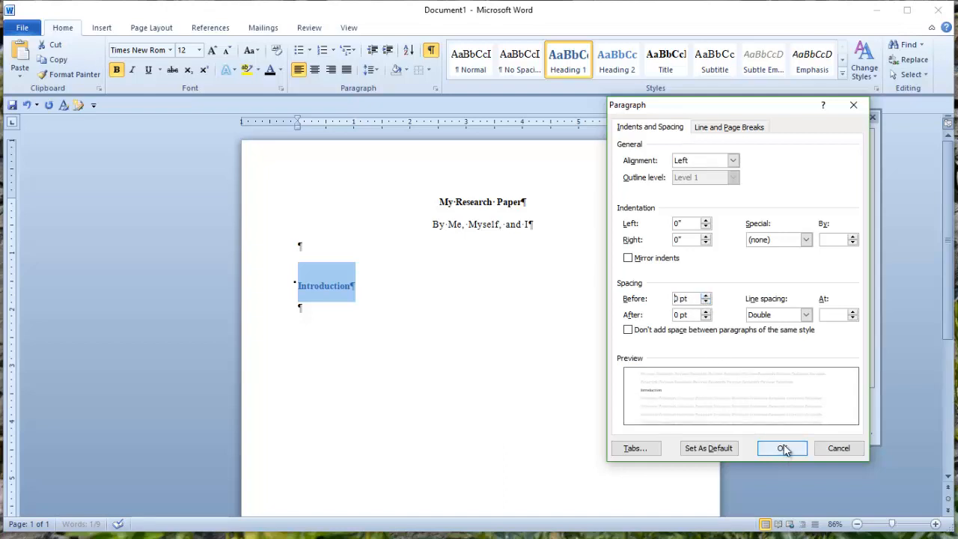
{"action": "left_click", "coordinate": [790, 317]}
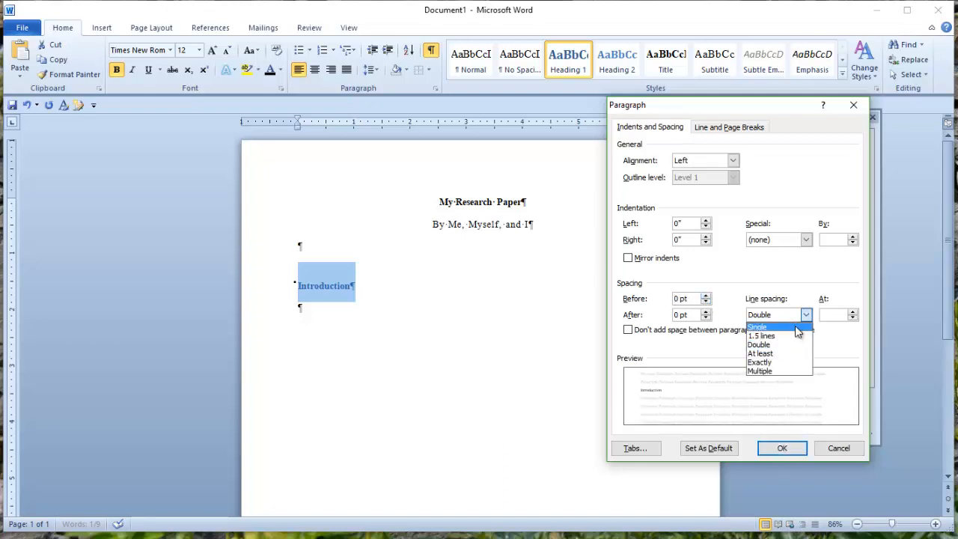
{"action": "left_click", "coordinate": [799, 346]}
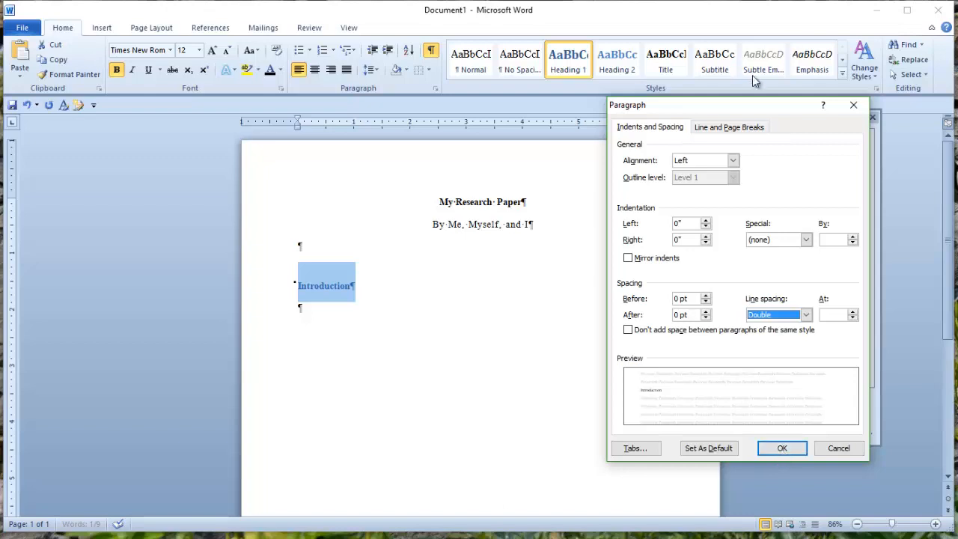
Turn on "Page break before" for the Introduction heading and apply the paragraph settings.
{"action": "left_click", "coordinate": [743, 131]}
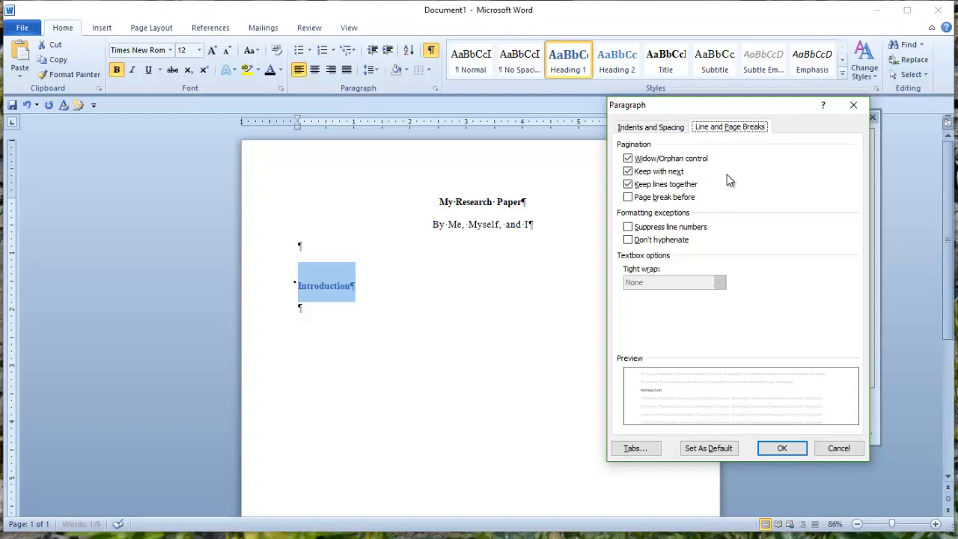
{"action": "left_click", "coordinate": [629, 197]}
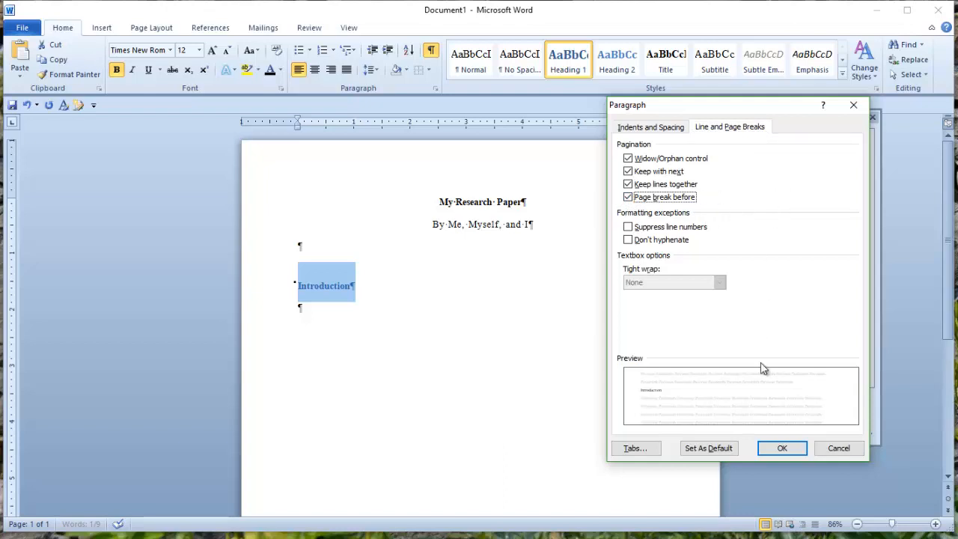
{"action": "left_click", "coordinate": [782, 448]}
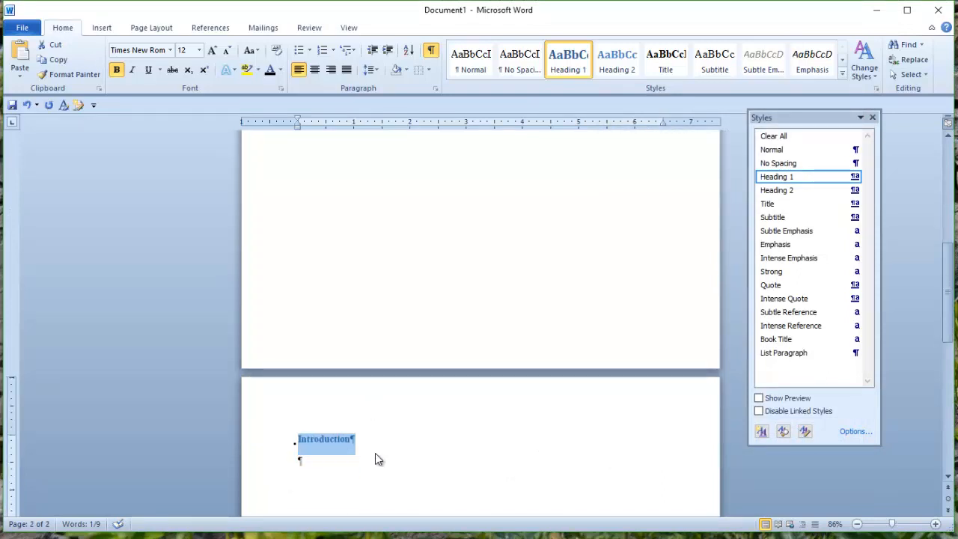
Set the Introduction heading's font color to Automatic and update the Heading 1 style to match it.
{"action": "left_click", "coordinate": [282, 74]}
{"action": "left_click", "coordinate": [294, 95]}
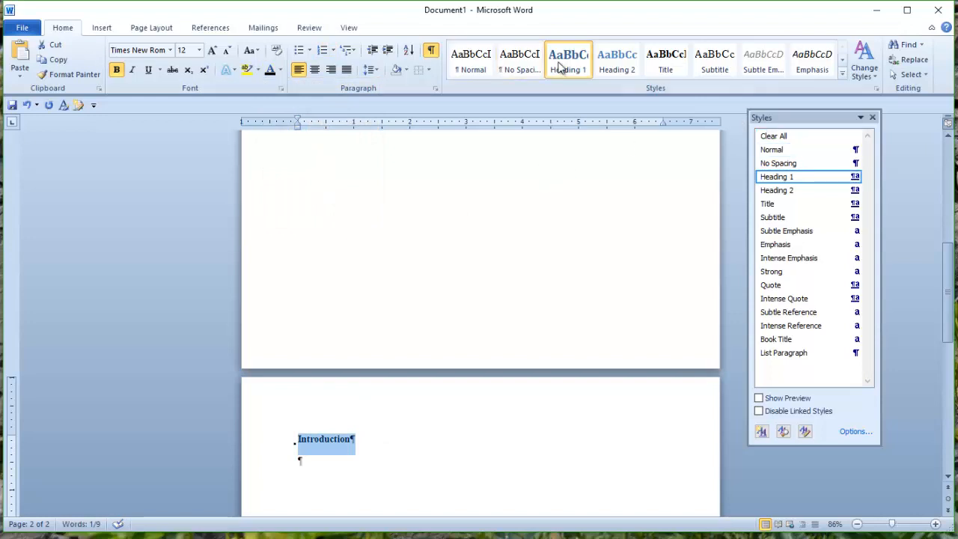
{"action": "left_click", "coordinate": [854, 177]}
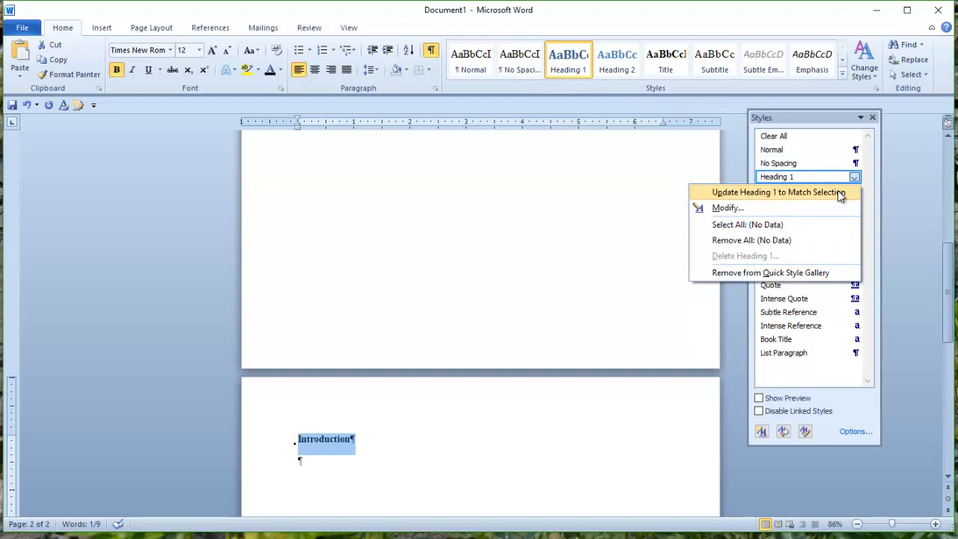
{"action": "left_click", "coordinate": [840, 193]}
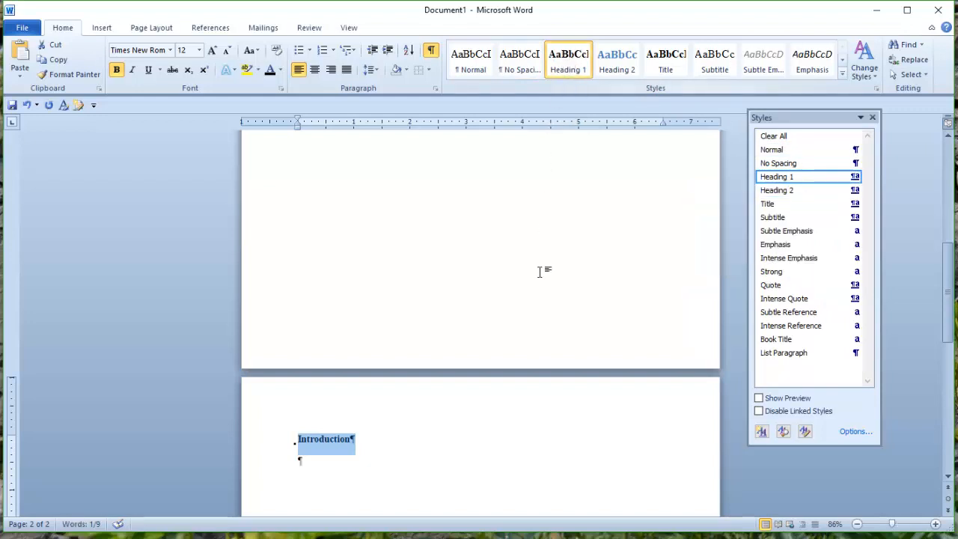
Enter the body text "Blah blah blah blah blah." below the Introduction heading.
{"action": "left_click", "coordinate": [353, 461]}
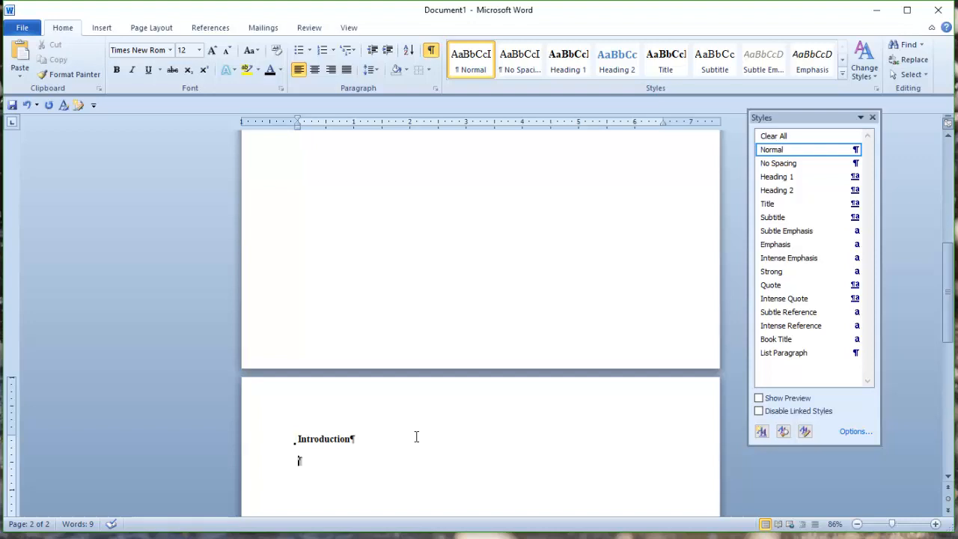
{"action": "type", "text": "Blah blah blah bla"}
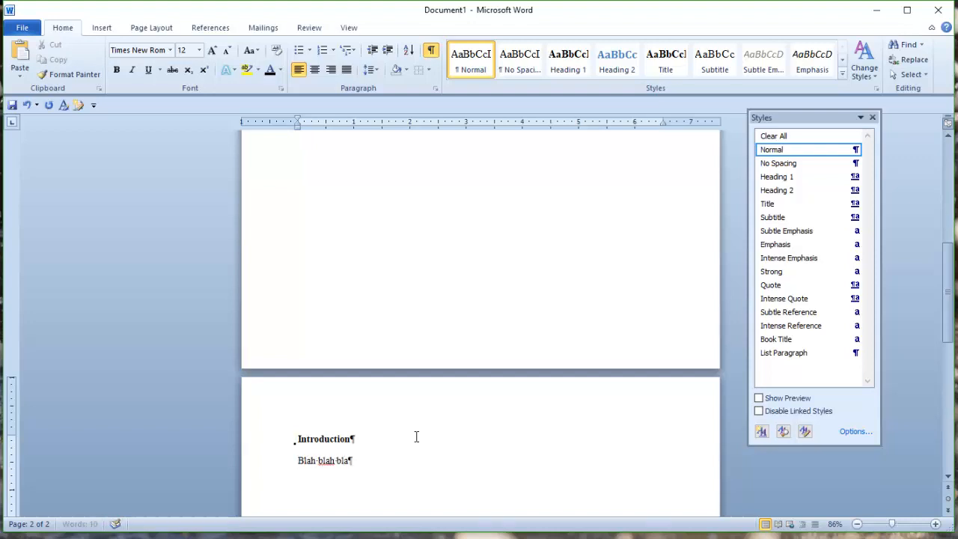
{"action": "type", "text": "h blah."}
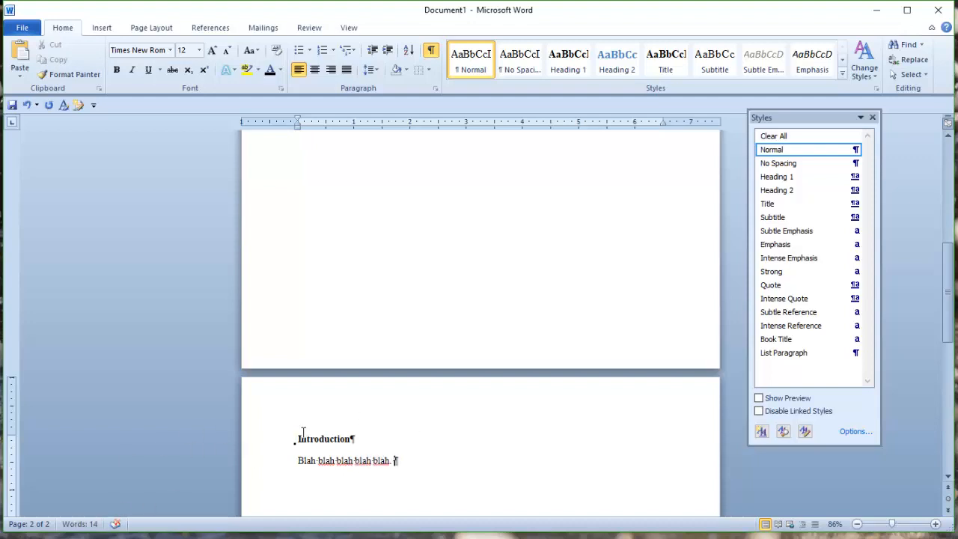
Copy "Blah blah blah blah" from the body text and paste it repeatedly after the sentence to build a paragraph several lines long.
{"action": "left_click_drag", "start_coordinate": [303, 458], "coordinate": [365, 456]}
{"action": "left_click", "coordinate": [296, 470]}
{"action": "double_click", "coordinate": [305, 468]}
{"action": "double_click", "coordinate": [376, 449]}
{"action": "left_click", "coordinate": [387, 464]}
{"action": "key", "text": "ctrl+c"}
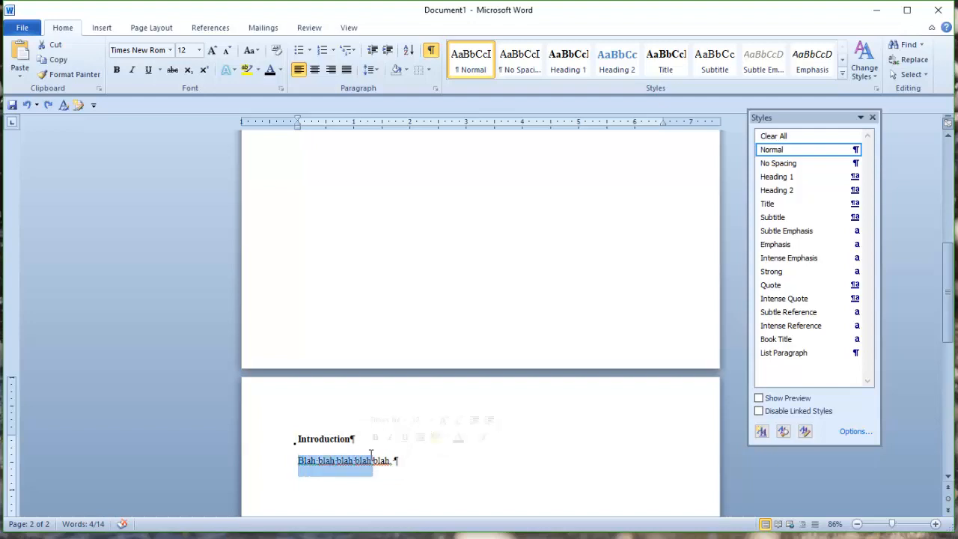
{"action": "left_click", "coordinate": [423, 455]}
{"action": "key", "text": "ctrl+v"}
{"action": "key", "text": "ctrl+v"}
{"action": "key", "text": "ctrl+v"}
{"action": "key", "text": "ctrl+v"}
{"action": "key", "text": "ctrl+v"}
{"action": "key", "text": "ctrl+v"}
{"action": "key", "text": "ctrl+v"}
{"action": "key", "text": "ctrl+v"}
{"action": "key", "text": "ctrl+v"}
{"action": "key", "text": "ctrl+v"}
{"action": "key", "text": "ctrl+v"}
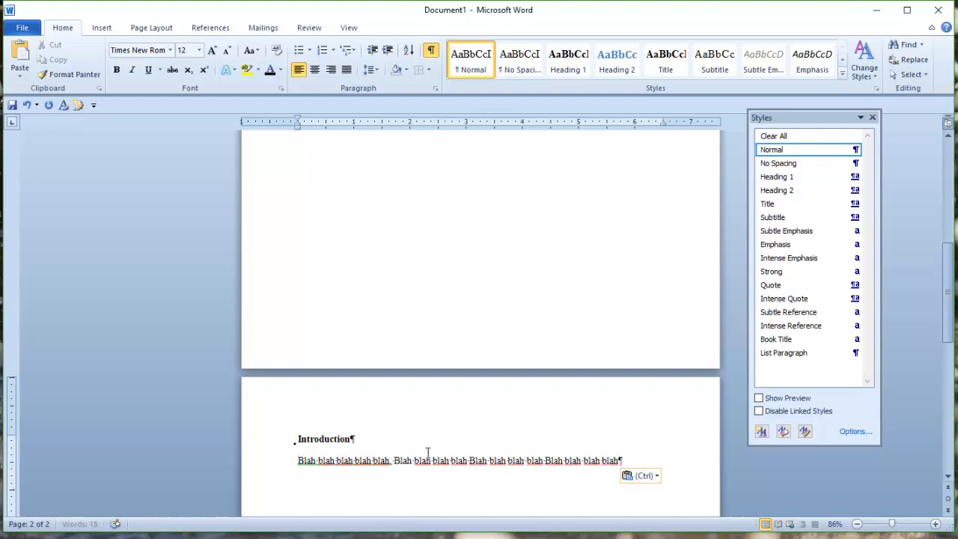
{"action": "key", "text": "ctrl+v"}
{"action": "key", "text": "ctrl+v"}
{"action": "key", "text": "ctrl+v"}
{"action": "key", "text": "ctrl+v"}
{"action": "key", "text": "ctrl+v"}
{"action": "key", "text": "ctrl+v"}
{"action": "key", "text": "ctrl+v"}
{"action": "key", "text": "ctrl+v"}
{"action": "key", "text": "ctrl+v"}
{"action": "key", "text": "ctrl+v"}
{"action": "key", "text": "ctrl+v"}
{"action": "key", "text": "ctrl+v"}
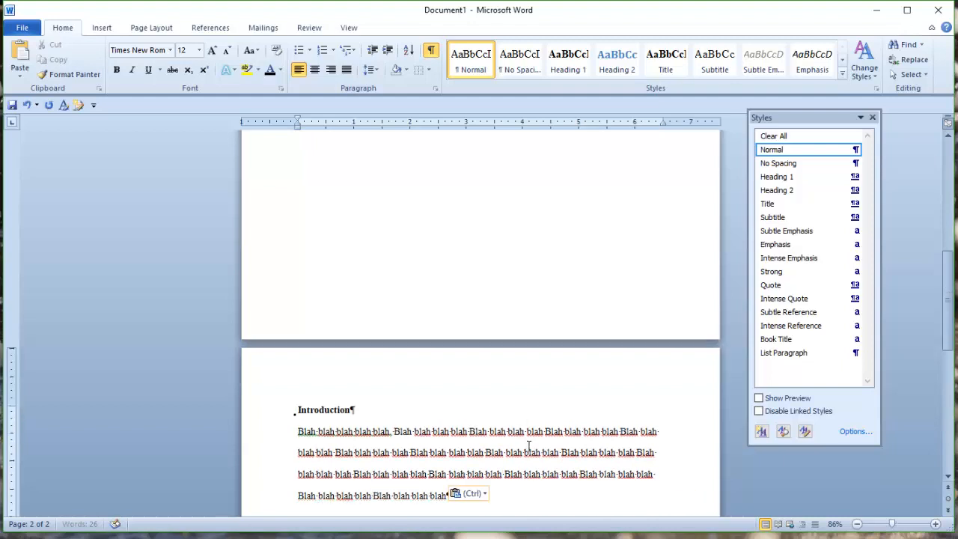
{"action": "key", "text": "ctrl+v"}
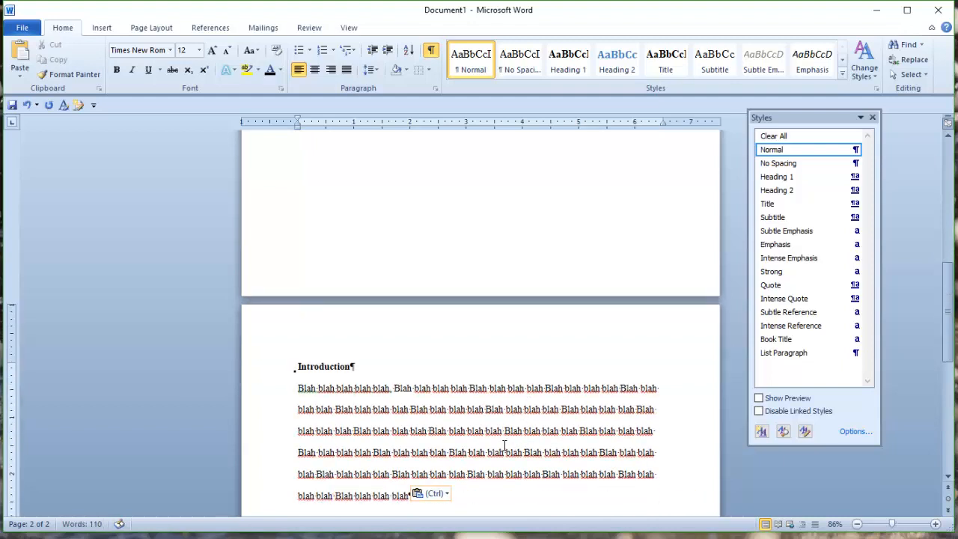
Paste "Blah blah blah blah" many more times at the end of the Introduction text to lengthen it by several lines.
{"action": "key", "text": "Return"}
{"action": "key", "text": "ctrl+v"}
{"action": "key", "text": "ctrl+v"}
{"action": "key", "text": "ctrl+v"}
{"action": "key", "text": "ctrl+v"}
{"action": "key", "text": "ctrl+v"}
{"action": "key", "text": "ctrl+v"}
{"action": "key", "text": "ctrl+v"}
{"action": "key", "text": "ctrl+v"}
{"action": "key", "text": "ctrl+v"}
{"action": "key", "text": "ctrl+v"}
{"action": "key", "text": "ctrl+v"}
{"action": "key", "text": "ctrl+v"}
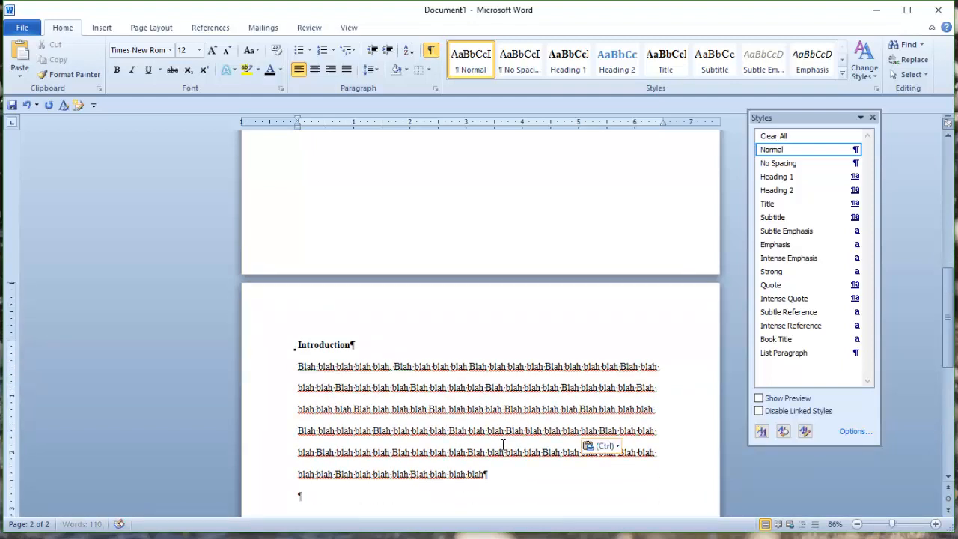
Break the long Introduction text into two paragraphs partway through its fifth line.
{"action": "left_click_drag", "start_coordinate": [447, 425], "coordinate": [450, 434]}
{"action": "left_click", "coordinate": [449, 433]}
{"action": "key", "text": "Return"}
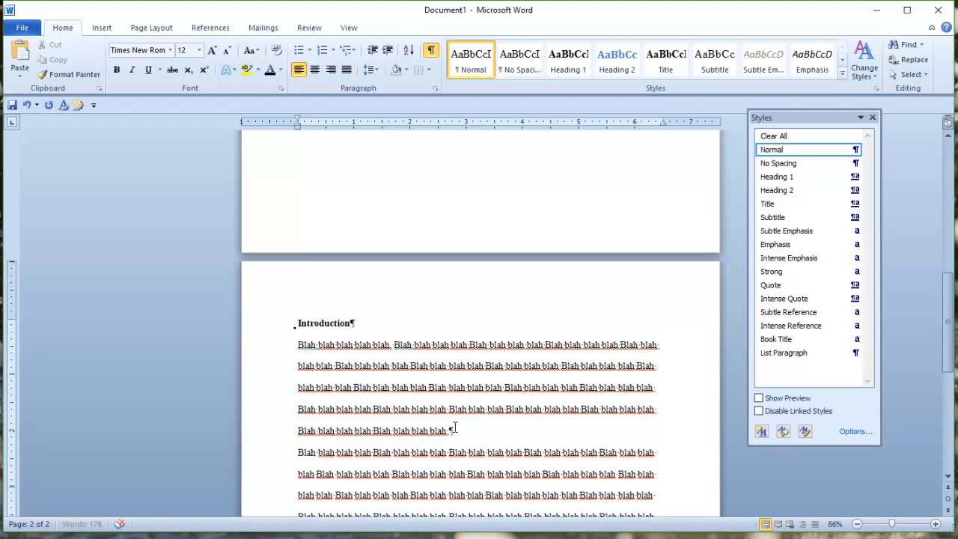
Paste "Blah blah blah blah" repeatedly on the empty line below to build a third Introduction paragraph.
{"action": "scroll", "coordinate": [463, 430], "scroll_direction": "down", "scroll_amount": 1}
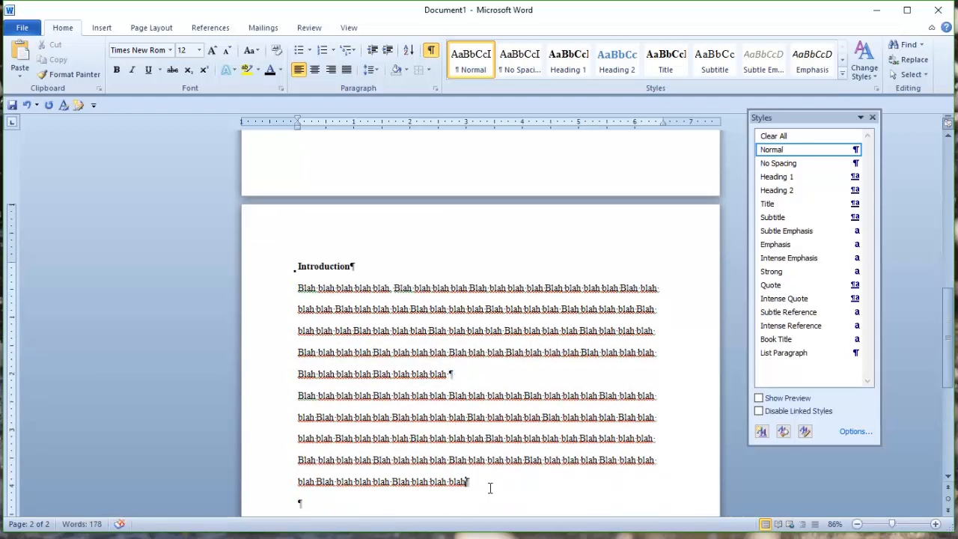
{"action": "key", "text": "ctrl+v"}
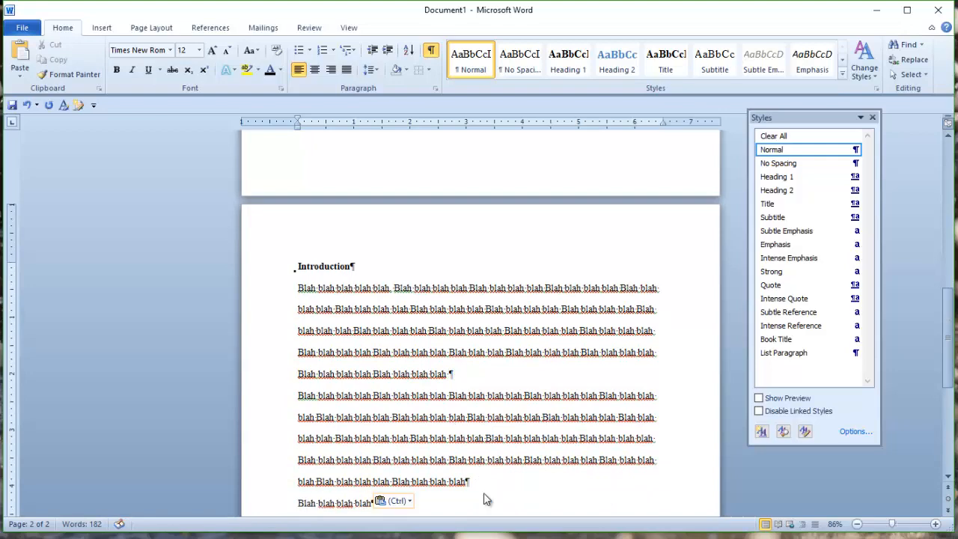
{"action": "scroll", "coordinate": [485, 478], "scroll_direction": "down", "scroll_amount": 2}
Add a "Methods" heading below the Introduction text and apply the Heading 1 style to it.
{"action": "key", "text": "Return"}
{"action": "key", "text": "Return"}
{"action": "key", "text": "Return"}
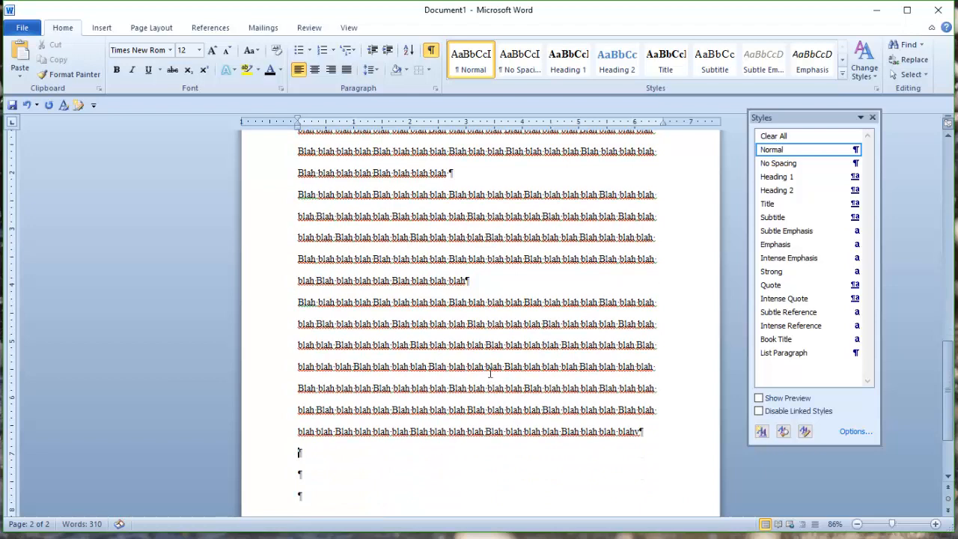
{"action": "type", "text": "Methods"}
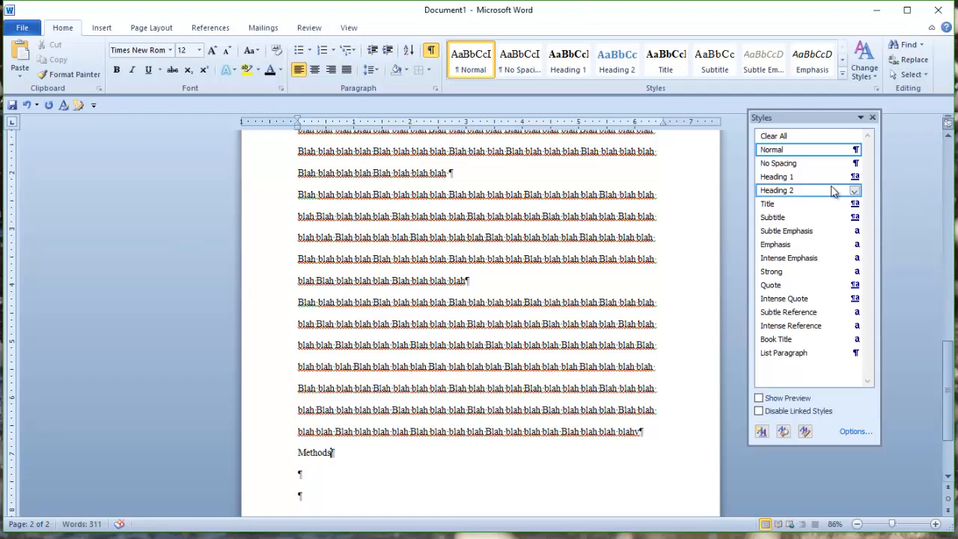
{"action": "left_click", "coordinate": [786, 176]}
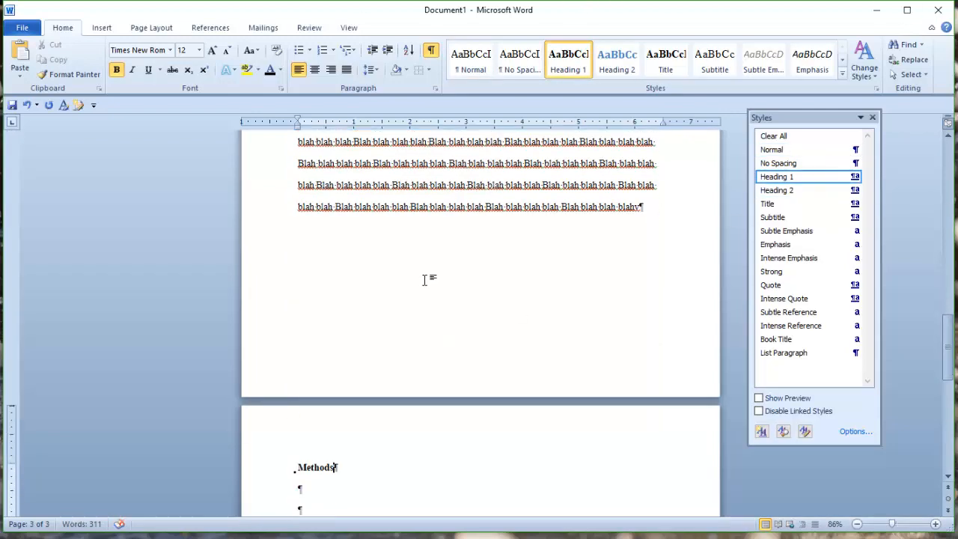
Indent the first line of the second Introduction paragraph by 0.5 inch, and revert it by reapplying the Normal style.
{"action": "scroll", "coordinate": [423, 280], "scroll_direction": "up", "scroll_amount": 4}
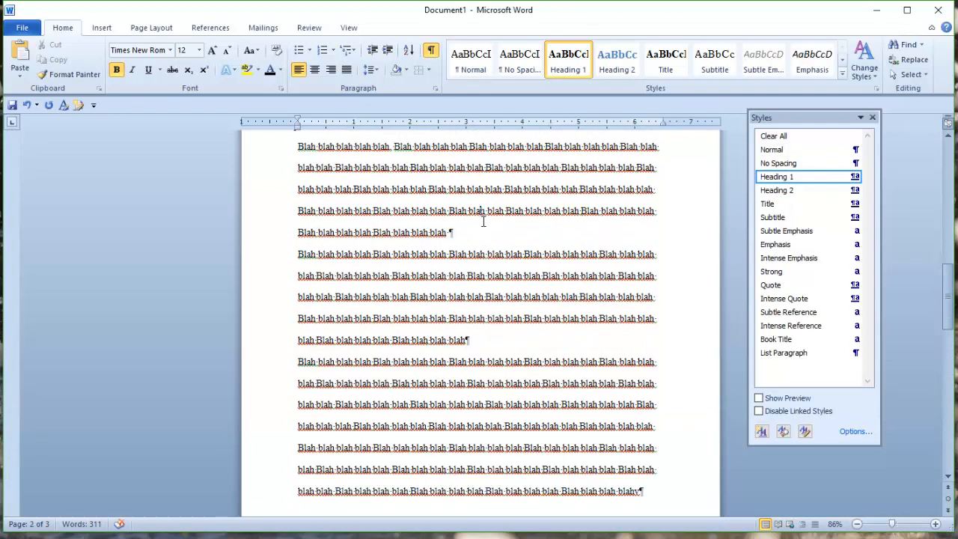
{"action": "scroll", "coordinate": [484, 211], "scroll_direction": "up", "scroll_amount": 1}
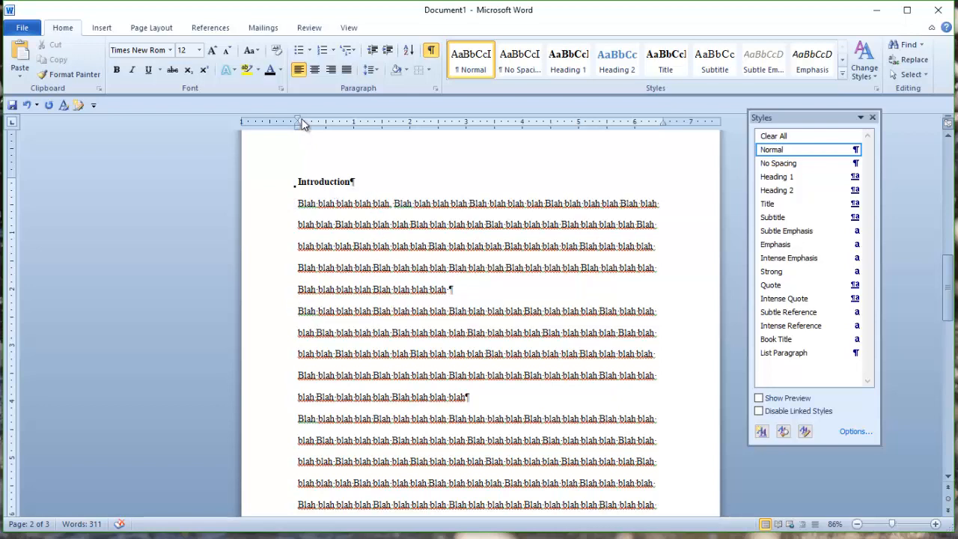
{"action": "left_click_drag", "start_coordinate": [298, 120], "coordinate": [326, 125]}
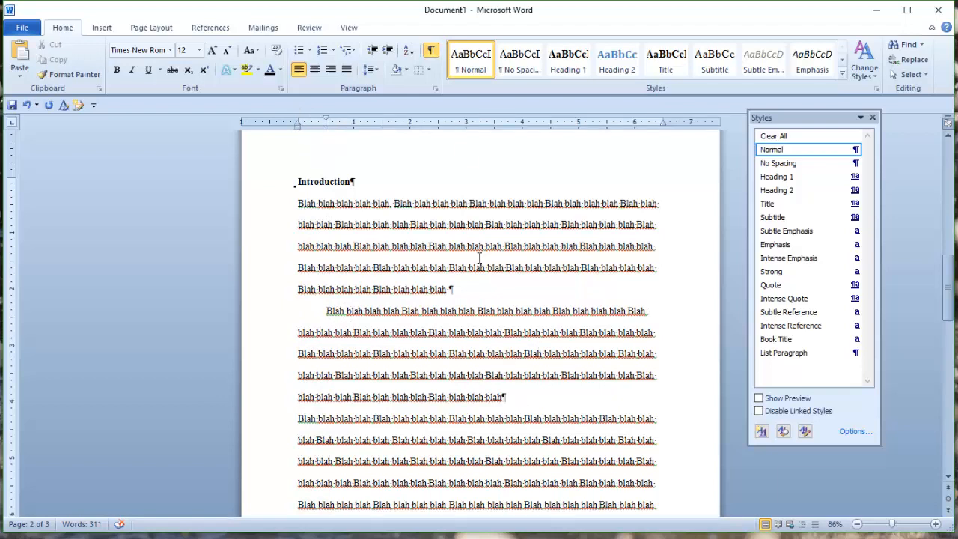
{"action": "left_click", "coordinate": [469, 59]}
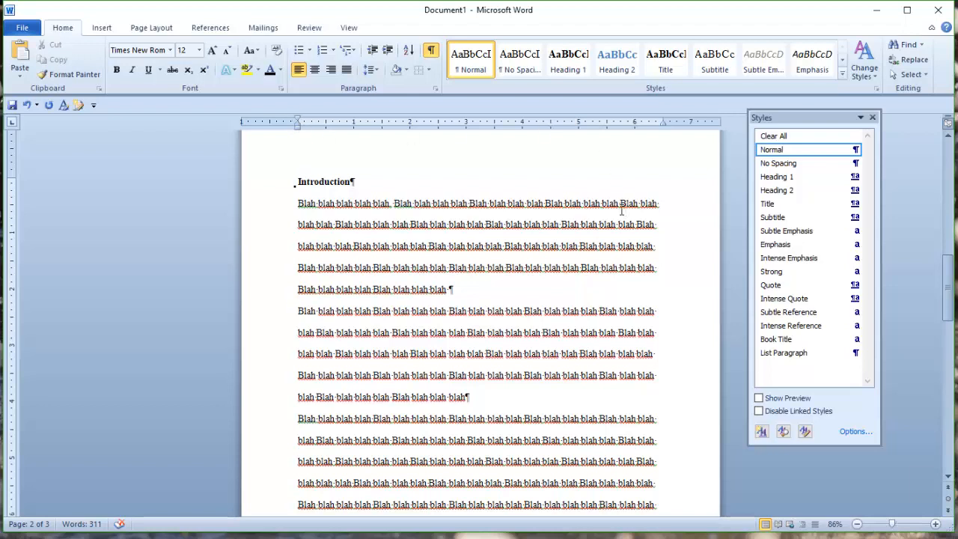
Indent the second Introduction paragraph's first line by 0.5 inch and try to save its formatting as a quick style named "Body Text".
{"action": "left_click_drag", "start_coordinate": [297, 121], "coordinate": [324, 124]}
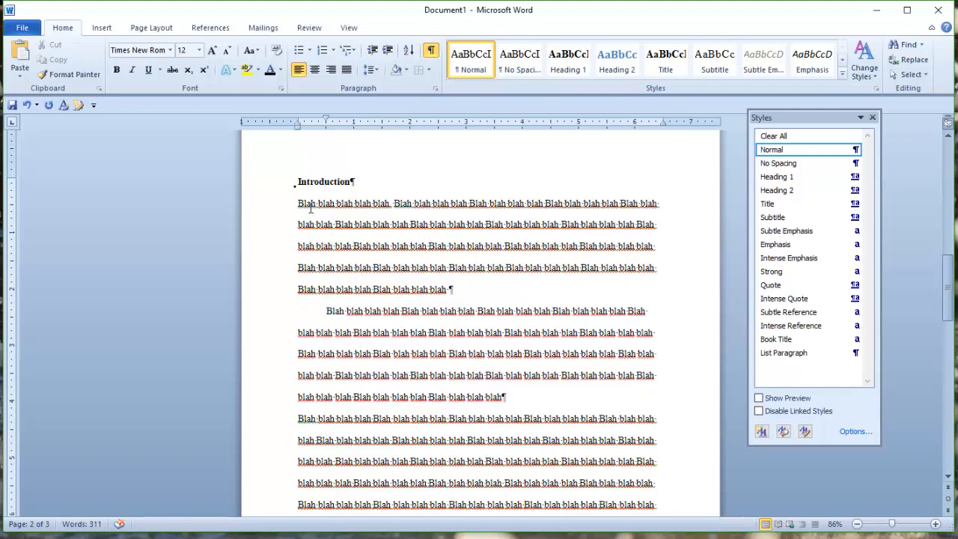
{"action": "left_click", "coordinate": [842, 72]}
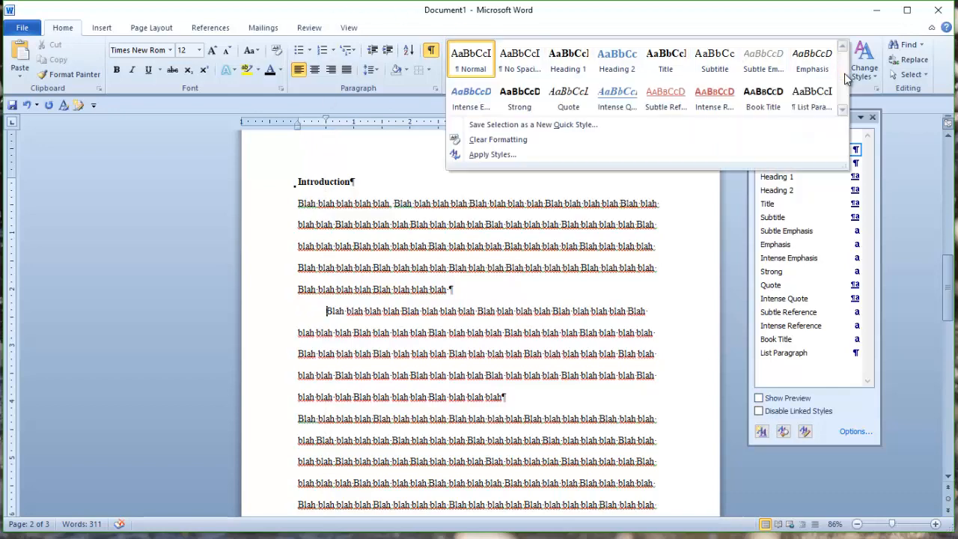
{"action": "left_click", "coordinate": [626, 125]}
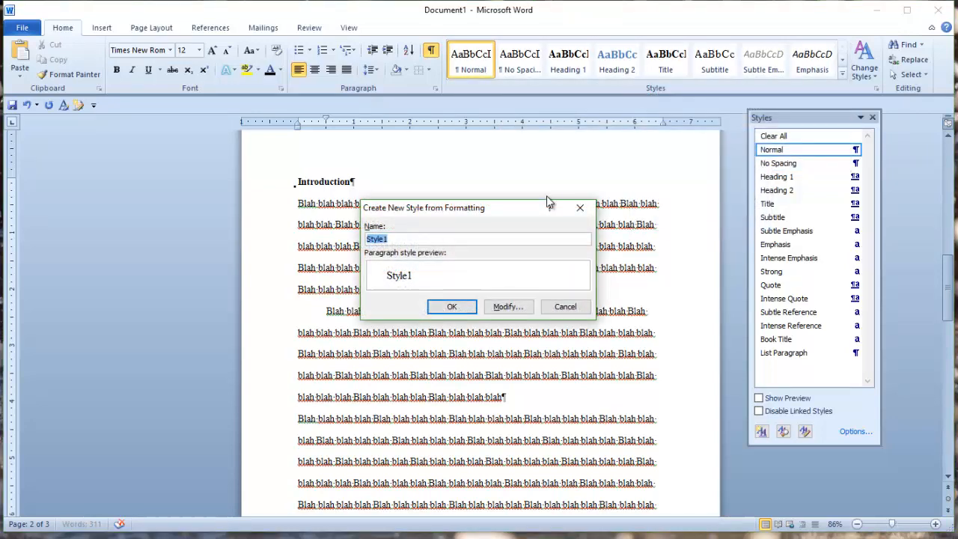
{"action": "type", "text": "Body Text"}
{"action": "left_click", "coordinate": [461, 308]}
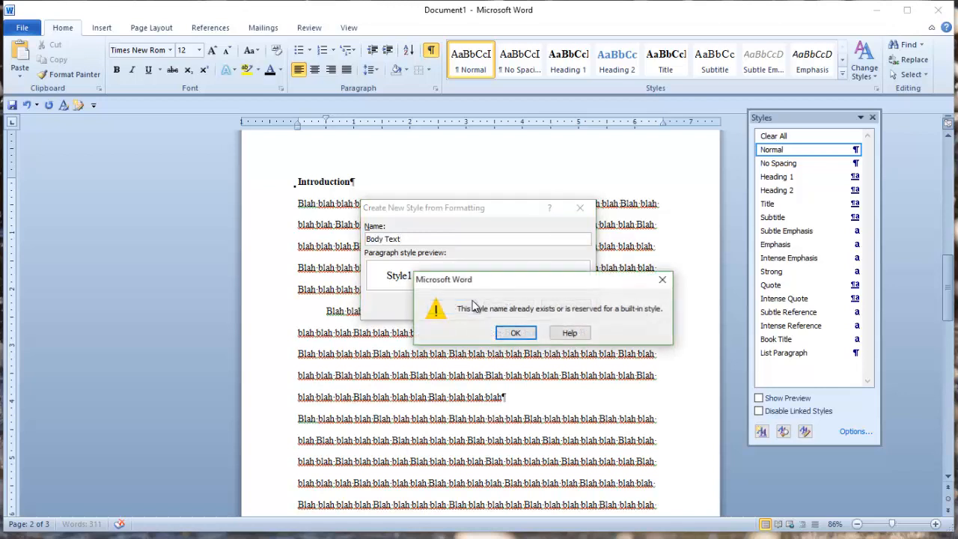
{"action": "left_click", "coordinate": [513, 332]}
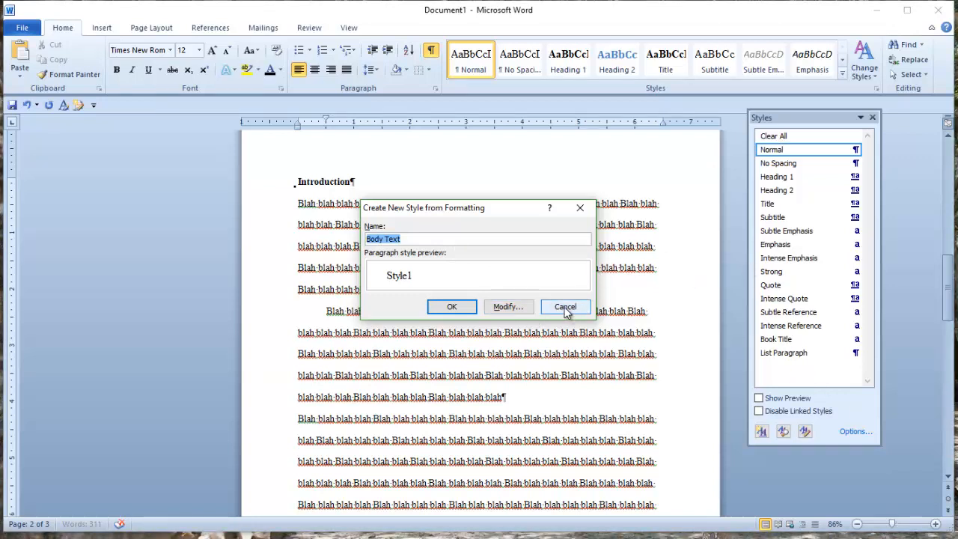
{"action": "left_click_drag", "start_coordinate": [566, 312], "coordinate": [508, 306]}
Rename the new quick style "First line indent" and create it.
{"action": "left_click", "coordinate": [471, 239]}
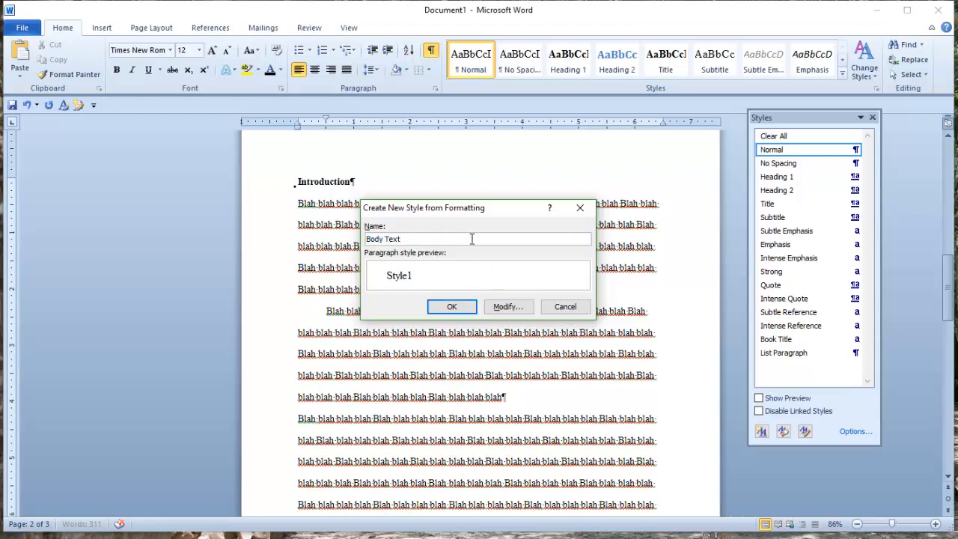
{"action": "key", "text": "ctrl+a"}
{"action": "type", "text": "Tex"}
{"action": "key", "text": "BackSpace"}
{"action": "key", "text": "BackSpace"}
{"action": "key", "text": "BackSpace"}
{"action": "type", "text": "Firs"}
{"action": "left_click", "coordinate": [467, 309]}
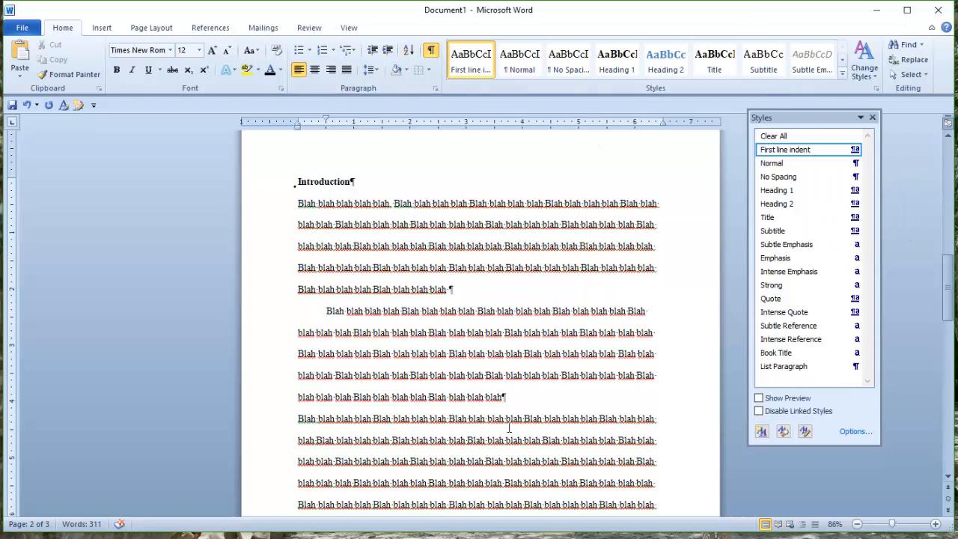
Apply the First line indent style to the third Introduction paragraph.
{"action": "left_click", "coordinate": [535, 444]}
{"action": "left_click", "coordinate": [465, 67]}
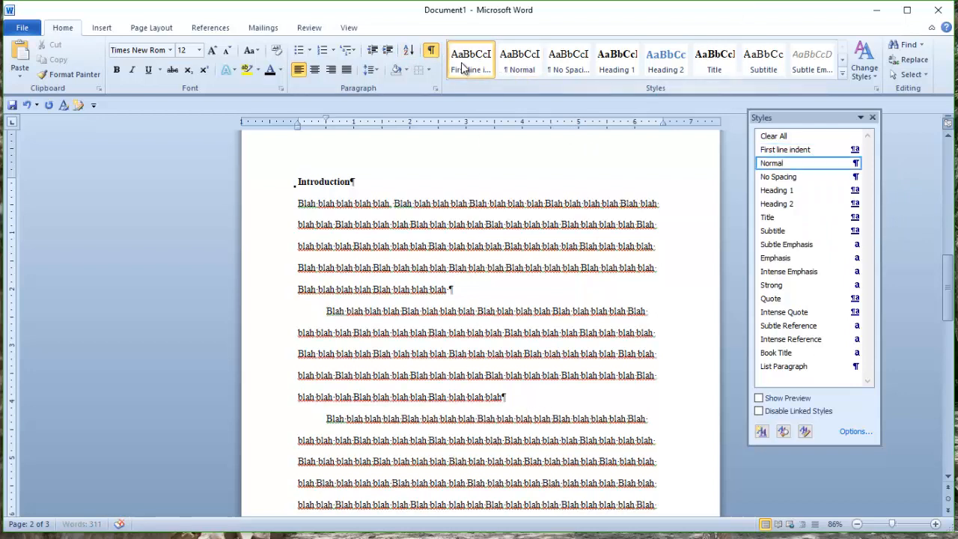
{"action": "left_click", "coordinate": [492, 231]}
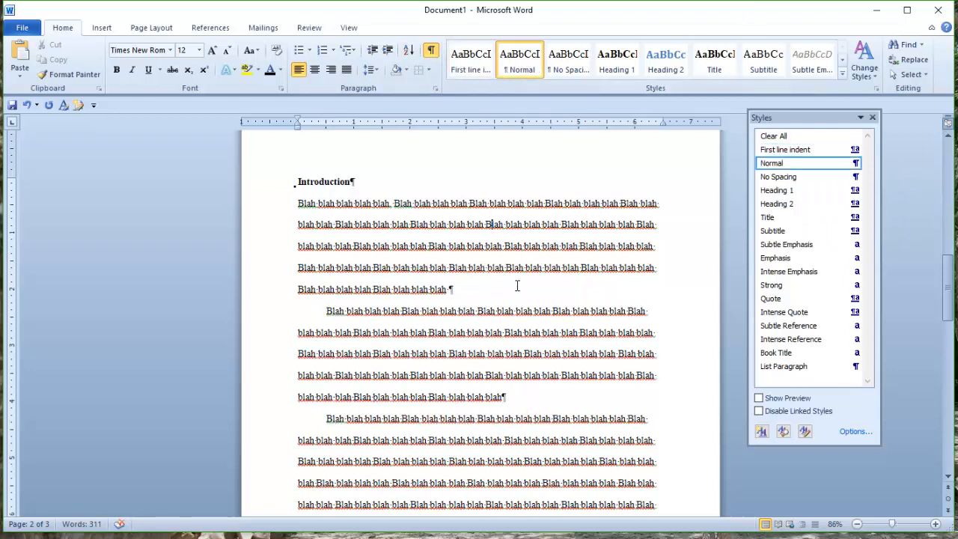
Delete the stray "v" at the end of the last Introduction paragraph.
{"action": "scroll", "coordinate": [517, 285], "scroll_direction": "down", "scroll_amount": 3}
{"action": "scroll", "coordinate": [515, 284], "scroll_direction": "down", "scroll_amount": 5}
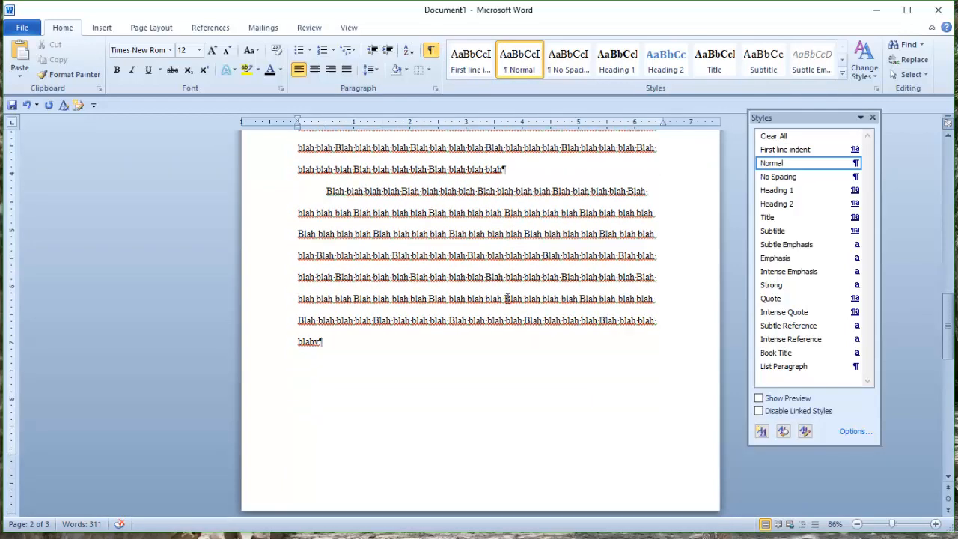
{"action": "scroll", "coordinate": [509, 290], "scroll_direction": "down", "scroll_amount": 1}
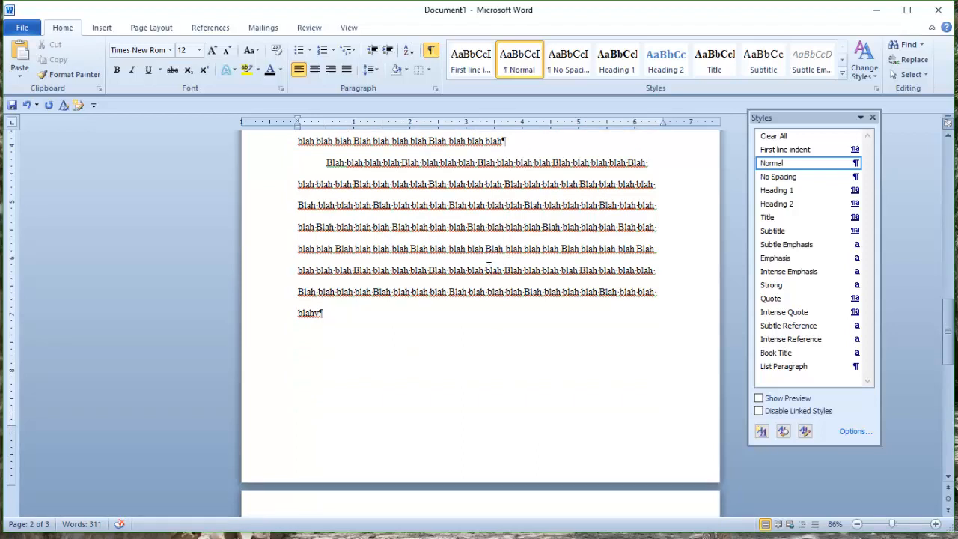
{"action": "left_click", "coordinate": [442, 316]}
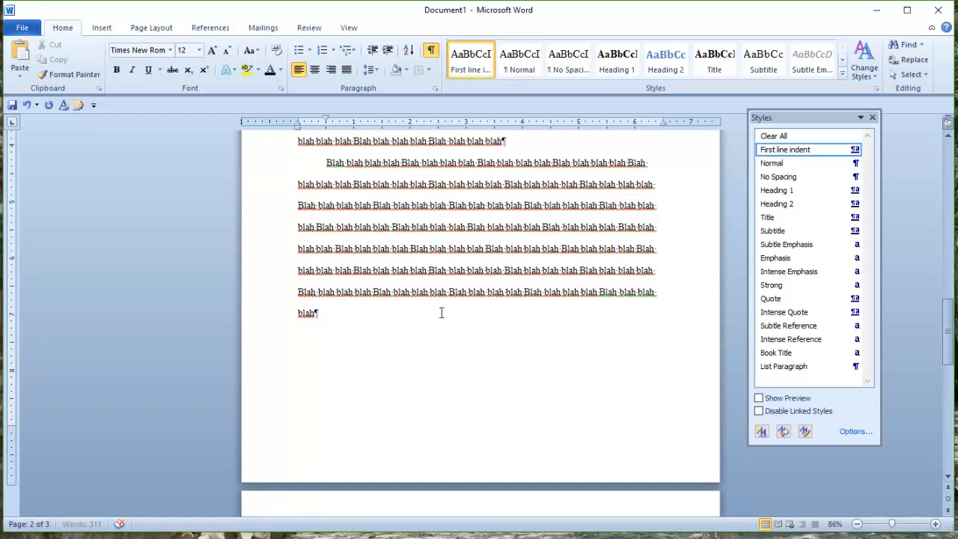
Copy the two indented Introduction paragraphs and paste them twice below the Methods heading.
{"action": "scroll", "coordinate": [543, 302], "scroll_direction": "down", "scroll_amount": 9}
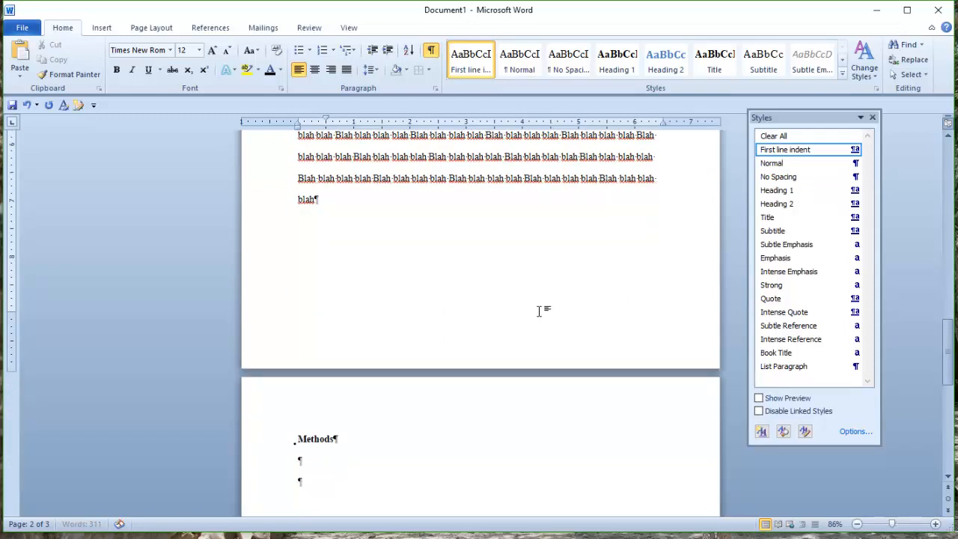
{"action": "scroll", "coordinate": [583, 225], "scroll_direction": "up", "scroll_amount": 12}
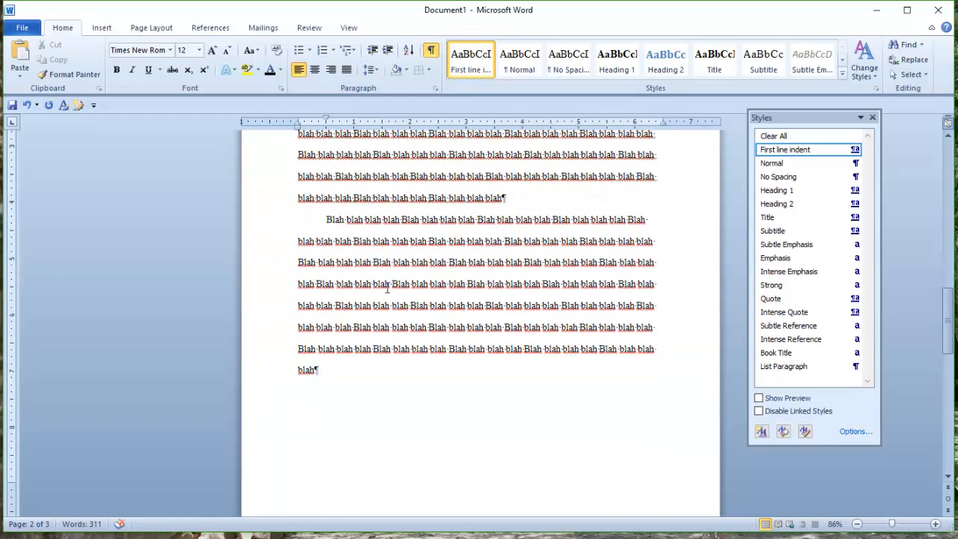
{"action": "double_click", "coordinate": [249, 214]}
{"action": "left_click", "coordinate": [272, 313], "text": "shift"}
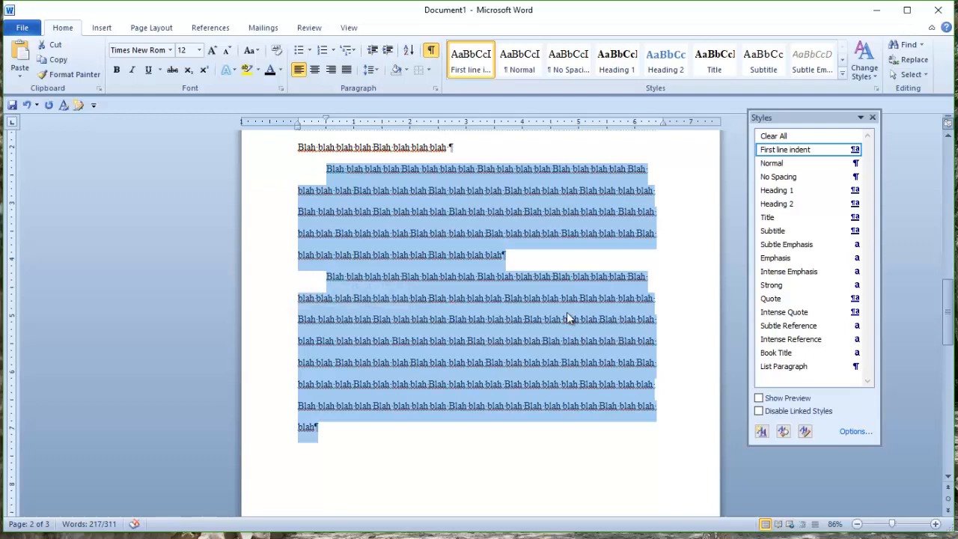
{"action": "scroll", "coordinate": [564, 316], "scroll_direction": "down", "scroll_amount": 12}
{"action": "left_click", "coordinate": [506, 345]}
{"action": "key", "text": "ctrl+v"}
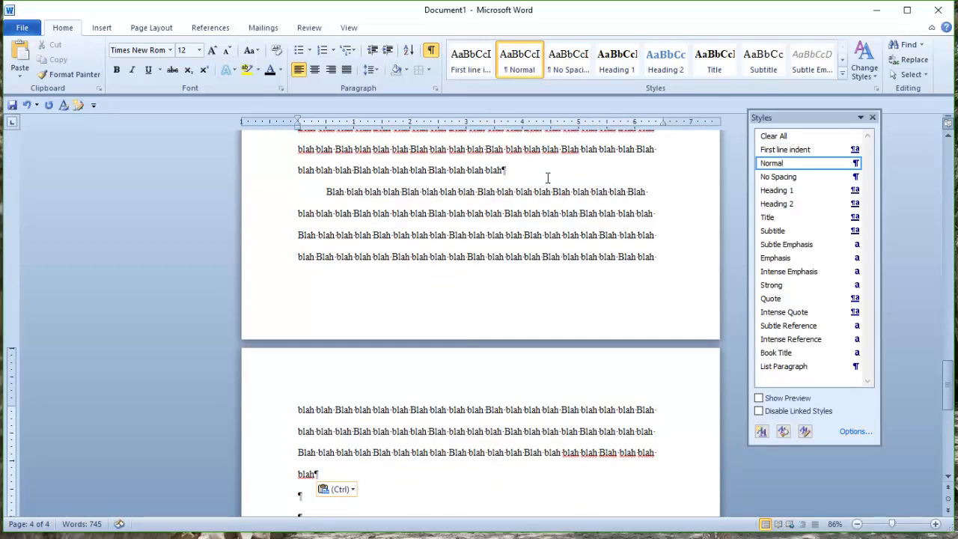
Apply the Normal style to the first paragraph under the Methods heading.
{"action": "scroll", "coordinate": [549, 166], "scroll_direction": "up", "scroll_amount": 6}
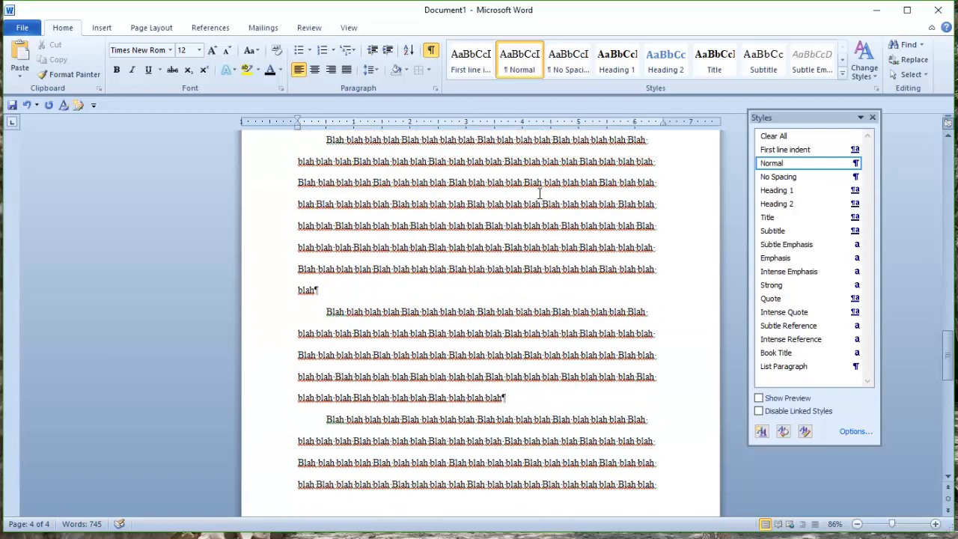
{"action": "scroll", "coordinate": [538, 194], "scroll_direction": "up", "scroll_amount": 2}
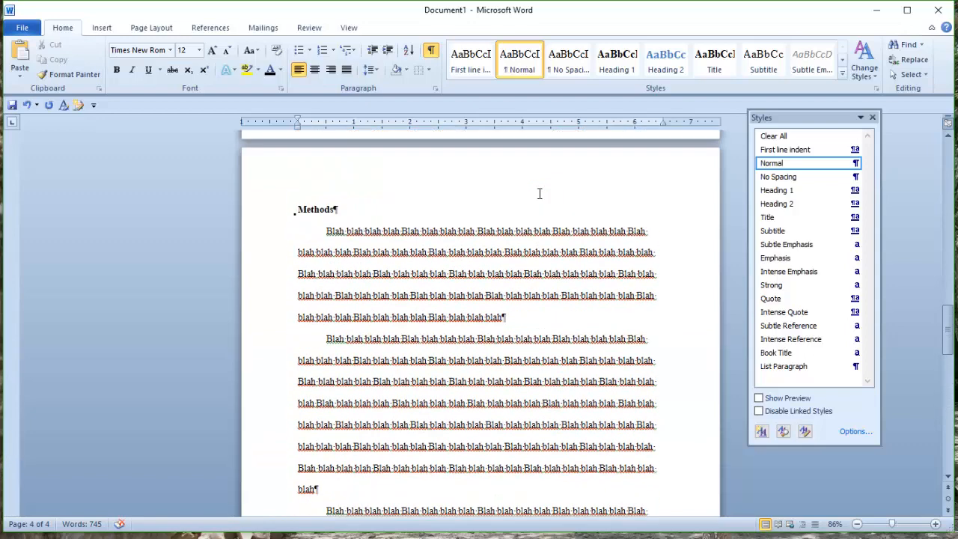
{"action": "left_click", "coordinate": [505, 233]}
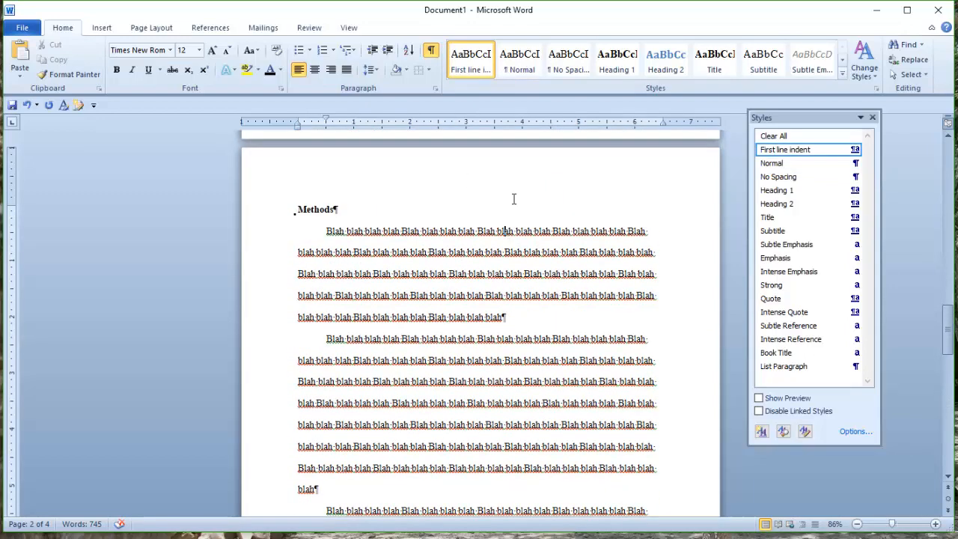
{"action": "left_click", "coordinate": [517, 66]}
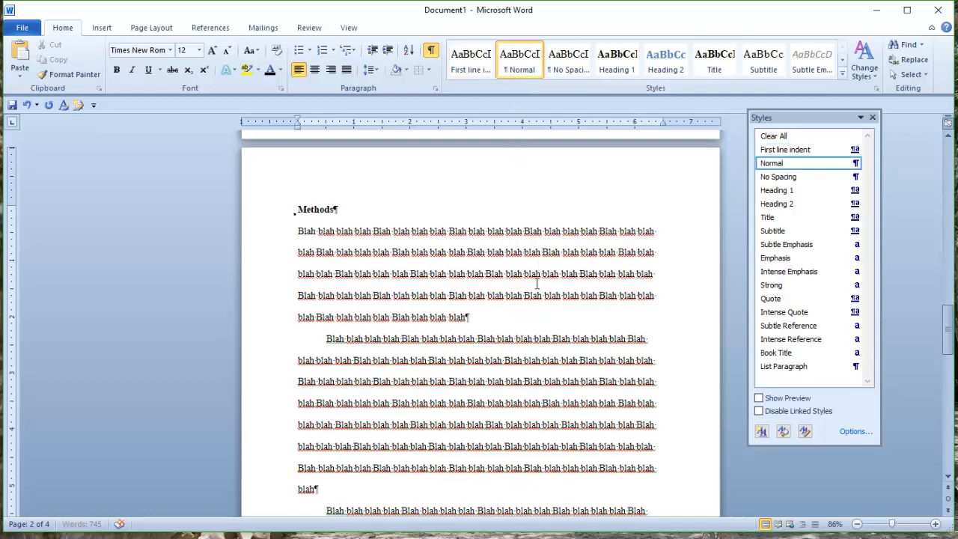
Insert a Next Page section break after the last paragraph of the Methods section.
{"action": "scroll", "coordinate": [527, 305], "scroll_direction": "down", "scroll_amount": 4}
{"action": "scroll", "coordinate": [527, 305], "scroll_direction": "down", "scroll_amount": 3}
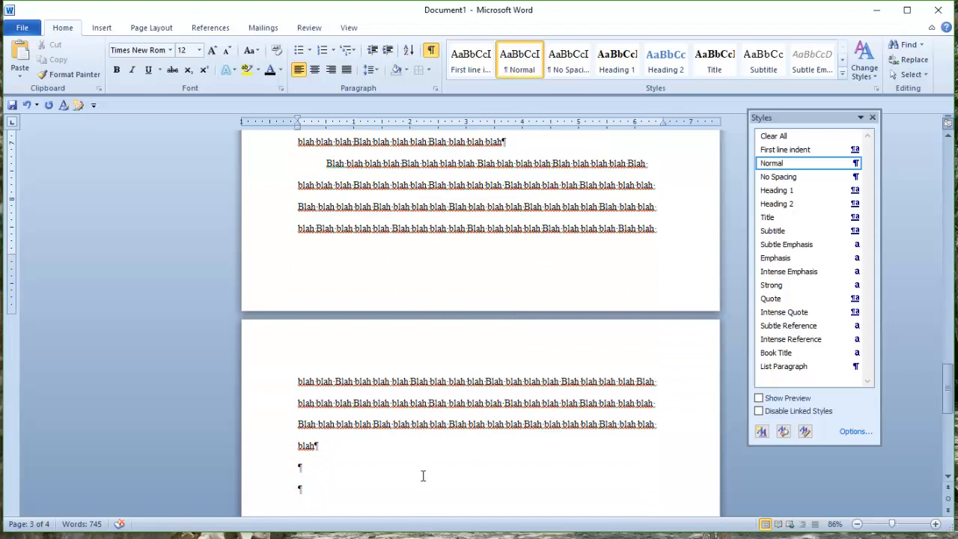
{"action": "left_click", "coordinate": [423, 476]}
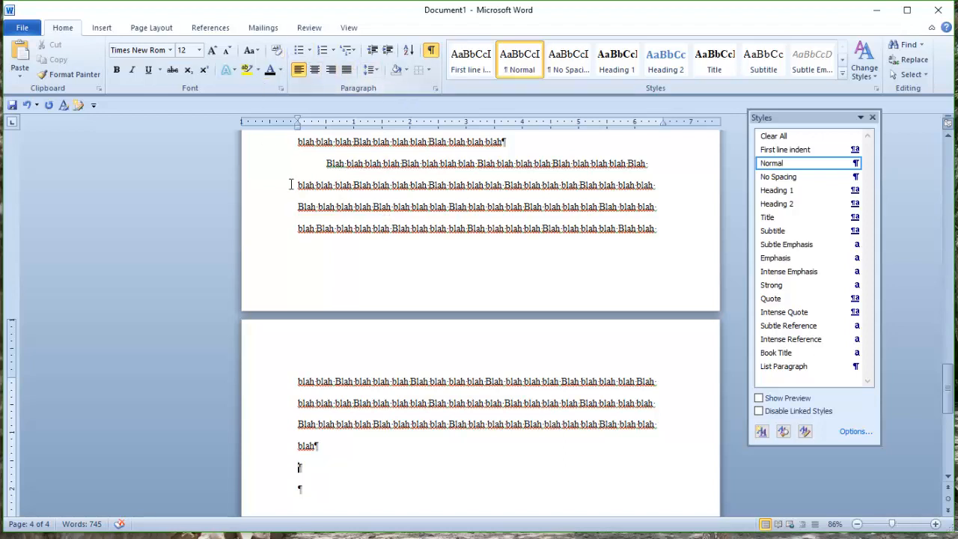
{"action": "left_click", "coordinate": [107, 29]}
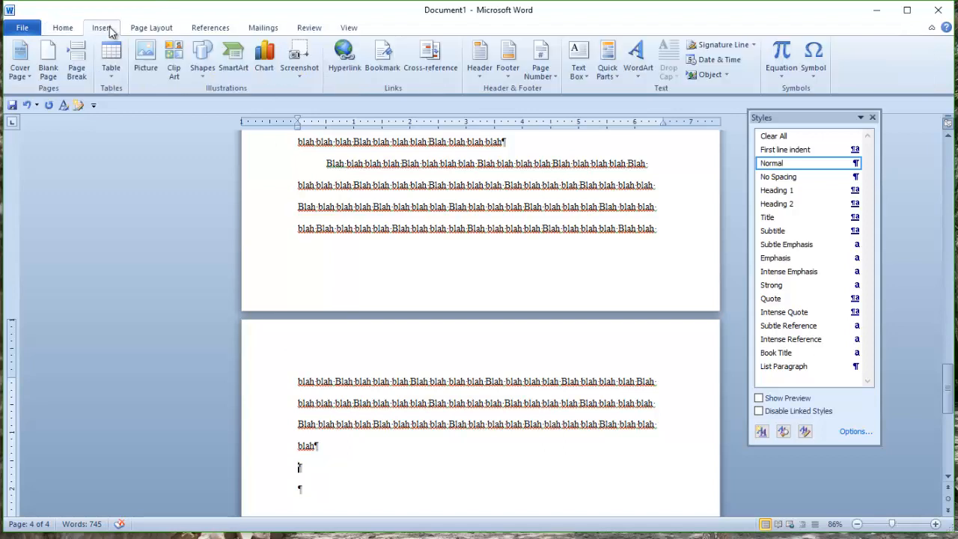
{"action": "left_click", "coordinate": [158, 28]}
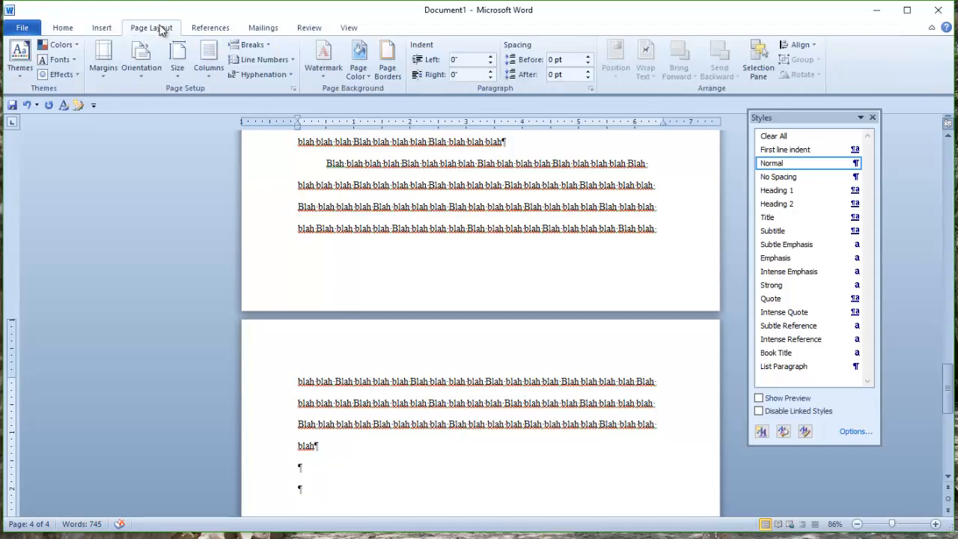
{"action": "left_click", "coordinate": [267, 48]}
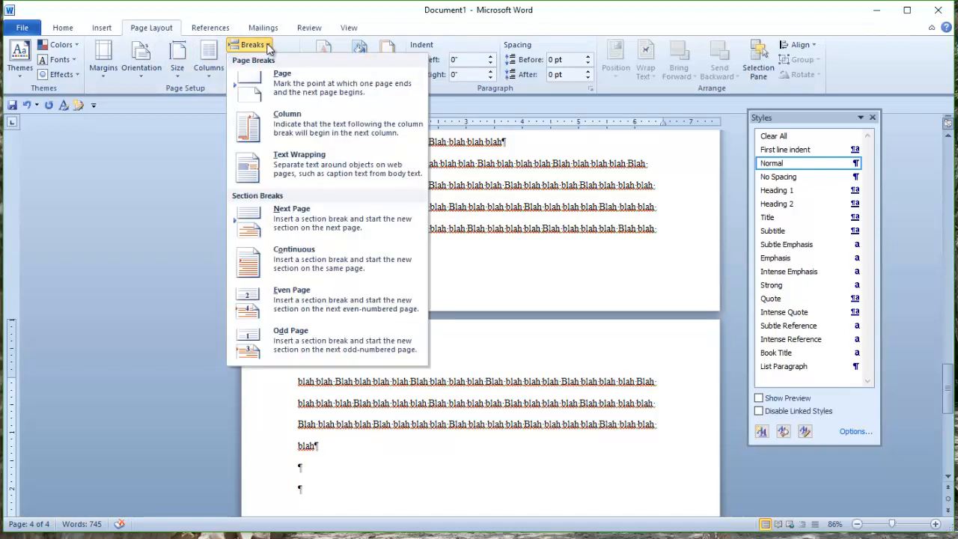
{"action": "left_click", "coordinate": [314, 223]}
Enter the caption "Table 1" at the start of the new section's page, followed by a new line.
{"action": "scroll", "coordinate": [467, 143], "scroll_direction": "down", "scroll_amount": 10}
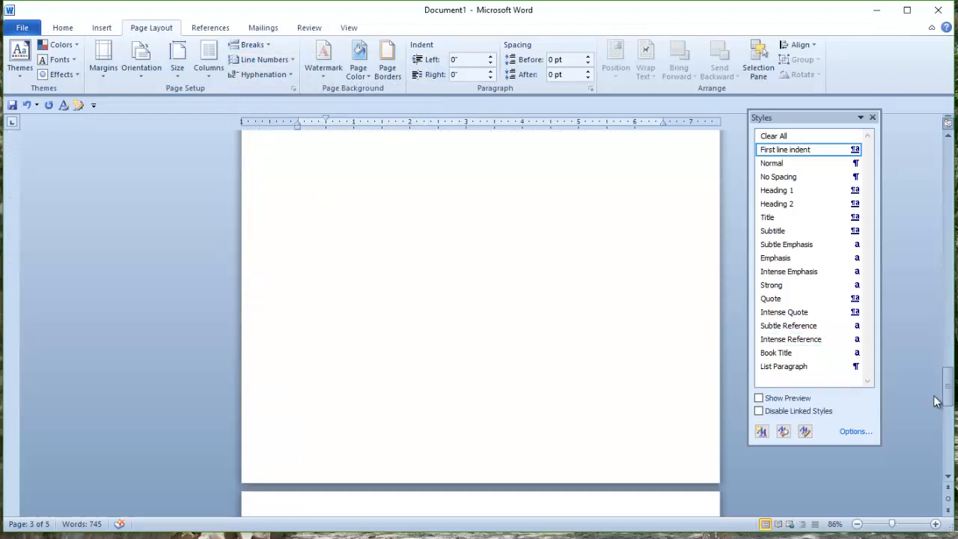
{"action": "left_click_drag", "start_coordinate": [948, 385], "coordinate": [948, 413]}
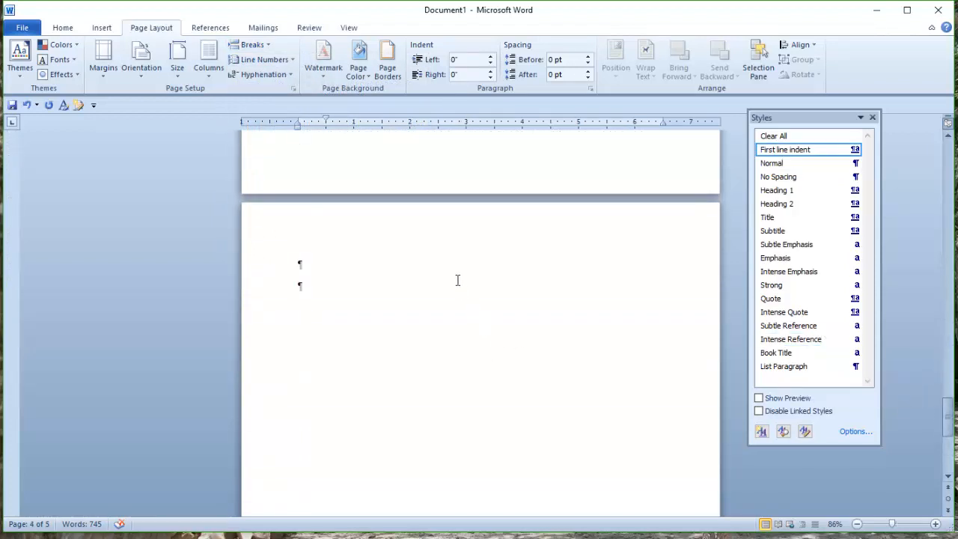
{"action": "left_click", "coordinate": [469, 246]}
{"action": "type", "text": "T"}
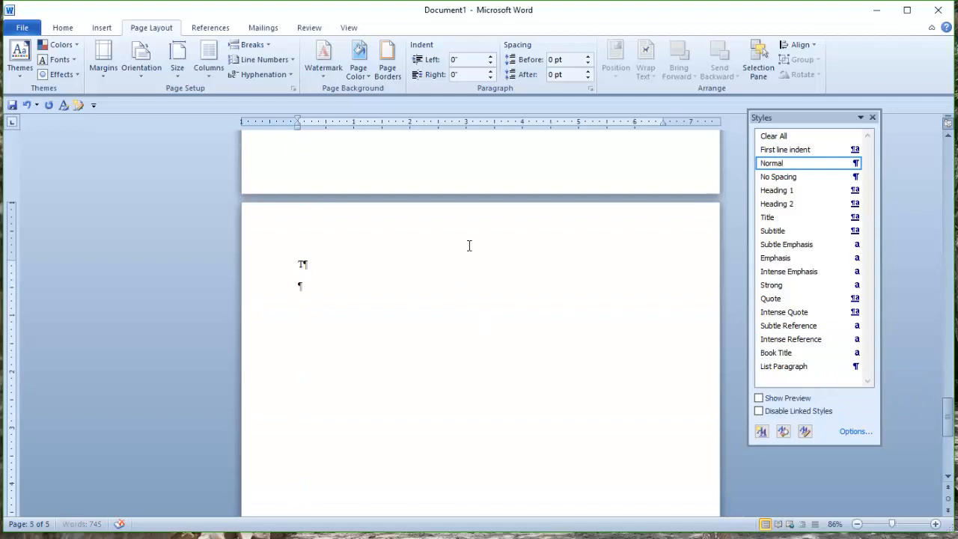
{"action": "type", "text": "able"}
{"action": "key", "text": "Return"}
{"action": "type", "text": "1"}
Set the Table 1 section to Landscape orientation and move the Styles pane clear of the wider page.
{"action": "left_click", "coordinate": [147, 70]}
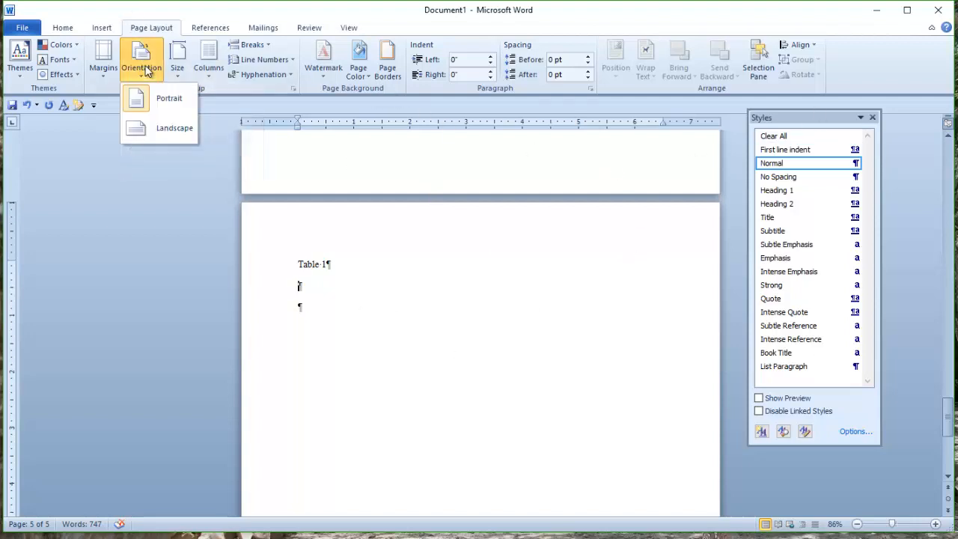
{"action": "left_click", "coordinate": [176, 132]}
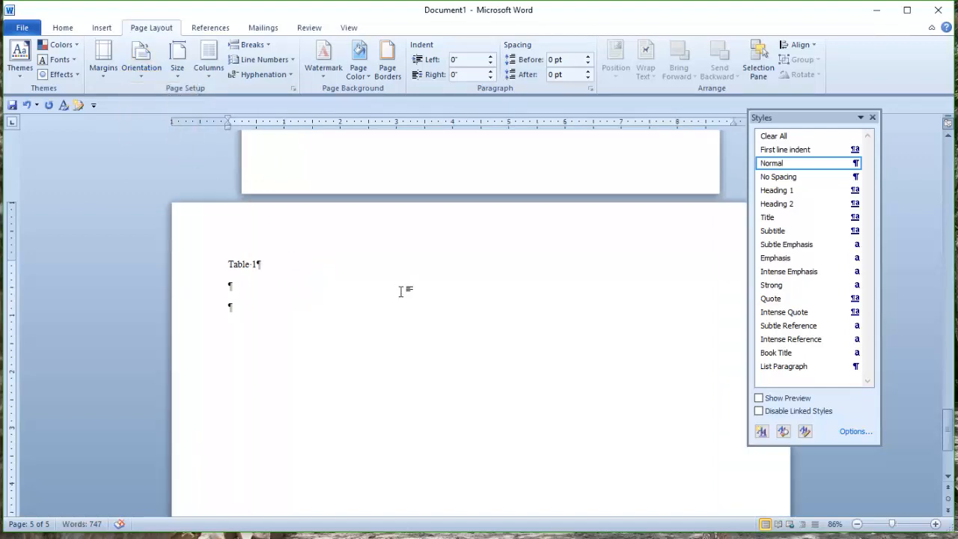
{"action": "left_click_drag", "start_coordinate": [807, 118], "coordinate": [877, 115]}
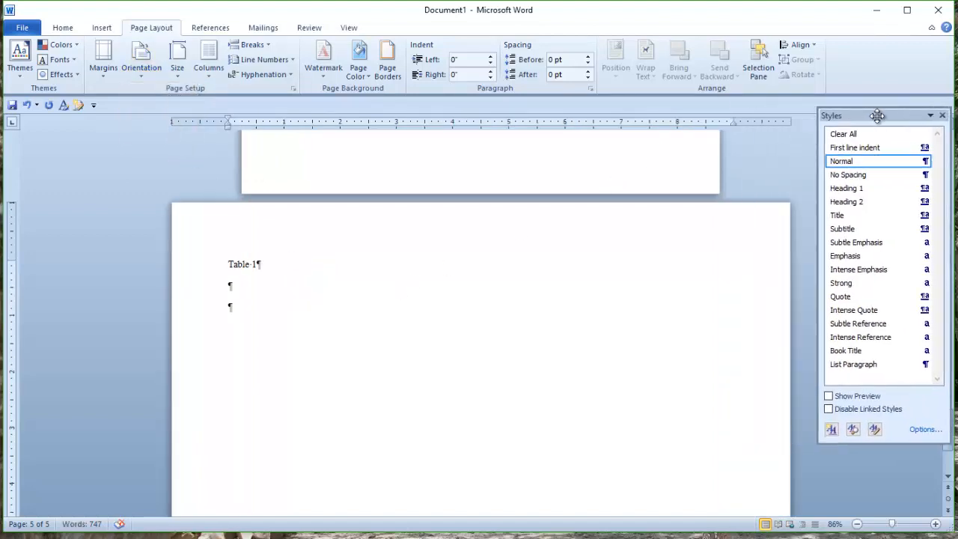
{"action": "scroll", "coordinate": [611, 203], "scroll_direction": "down", "scroll_amount": 1}
{"action": "scroll", "coordinate": [611, 203], "scroll_direction": "up", "scroll_amount": 8}
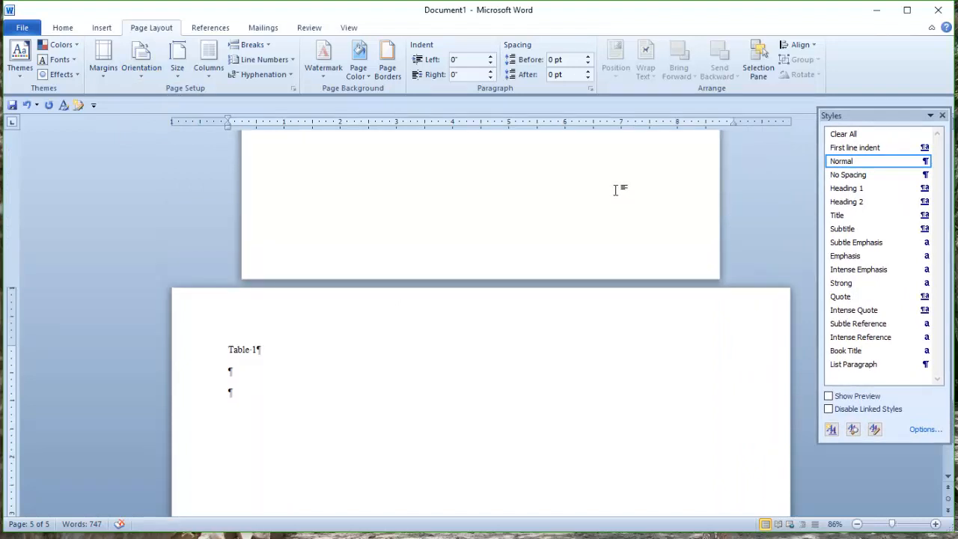
{"action": "scroll", "coordinate": [619, 187], "scroll_direction": "down", "scroll_amount": 5}
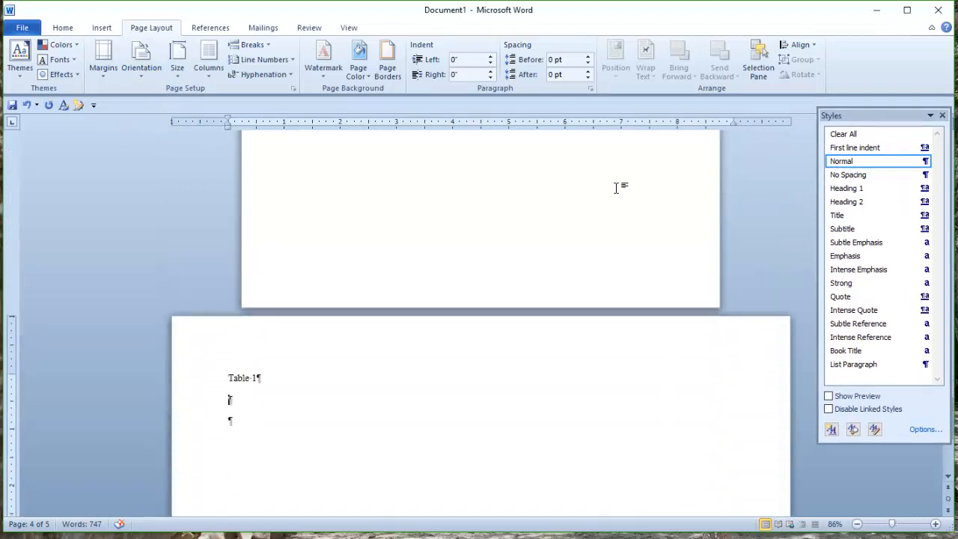
Insert a table of seven columns and six rows below the Table 1 caption and give it a built-in black style with grey banded rows.
{"action": "left_click", "coordinate": [565, 416]}
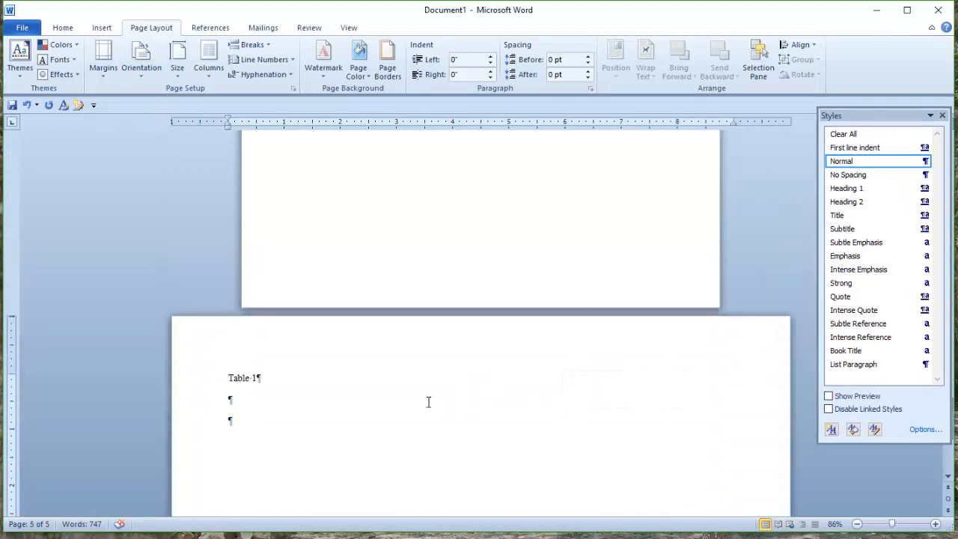
{"action": "left_click", "coordinate": [102, 28]}
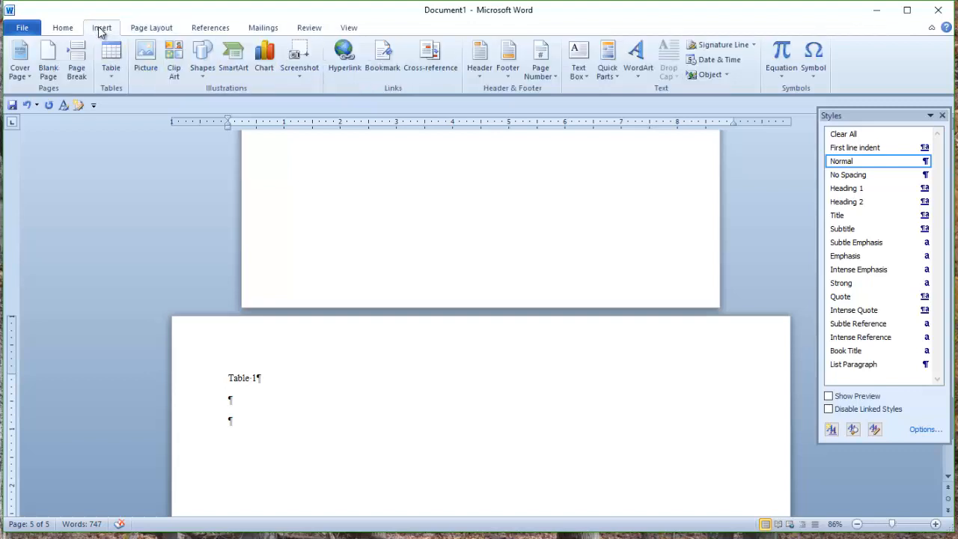
{"action": "left_click", "coordinate": [111, 66]}
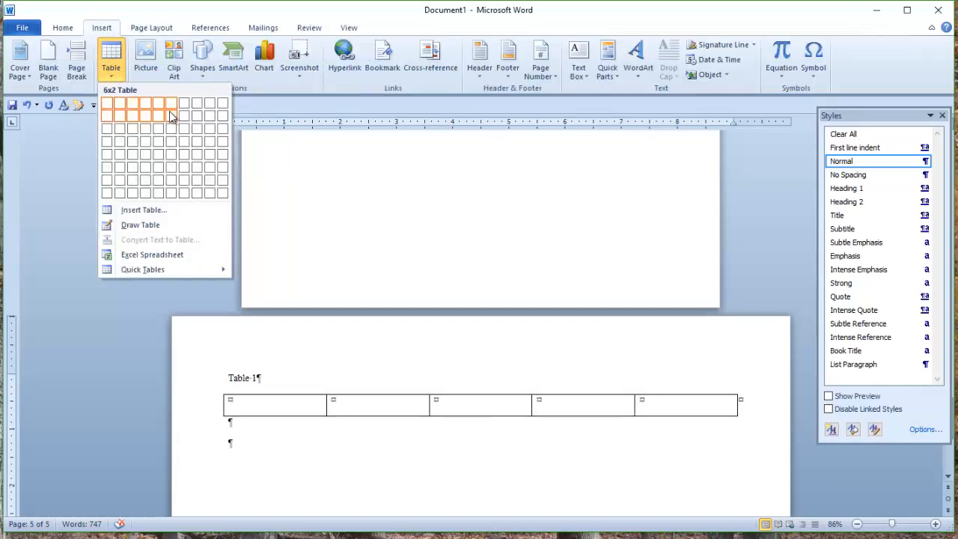
{"action": "left_click", "coordinate": [184, 167]}
{"action": "scroll", "coordinate": [399, 257], "scroll_direction": "down", "scroll_amount": 3}
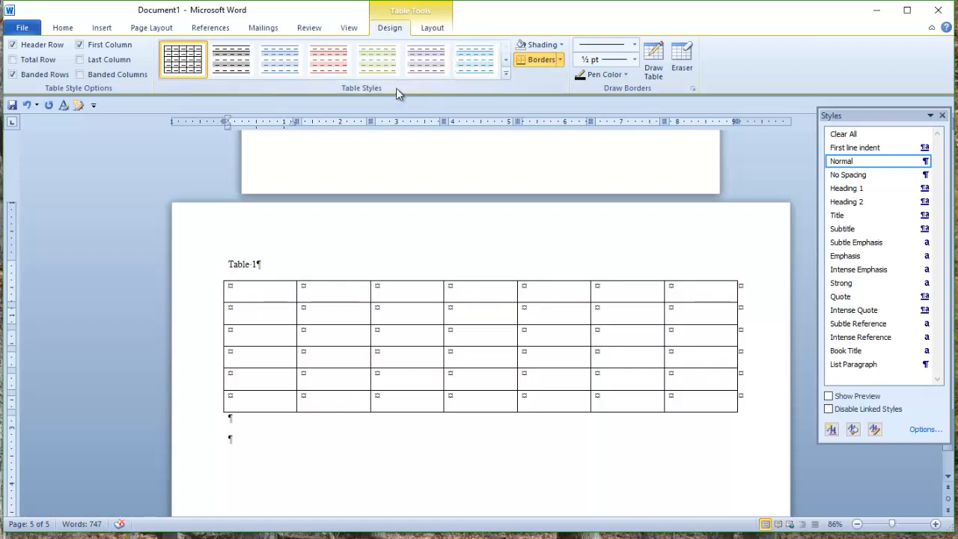
{"action": "left_click", "coordinate": [504, 73]}
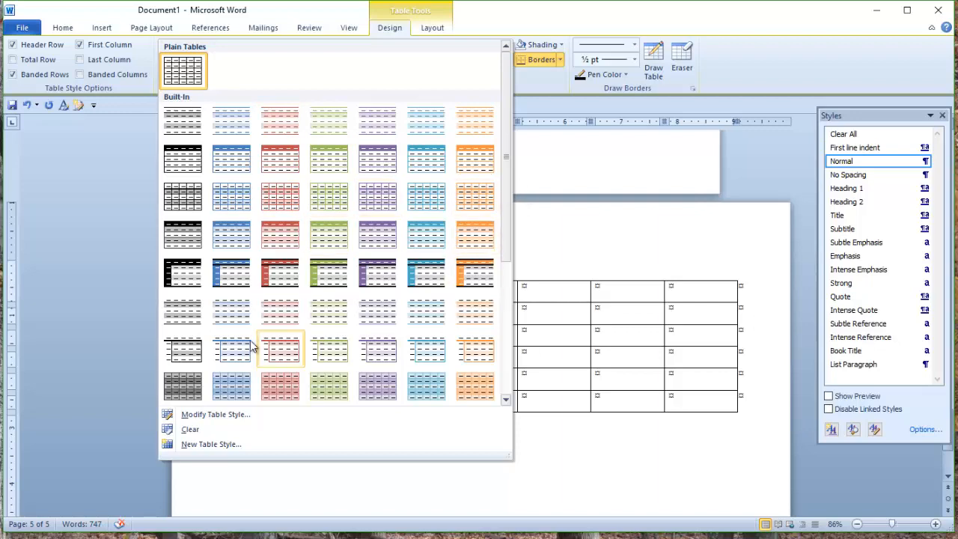
{"action": "left_click", "coordinate": [182, 348]}
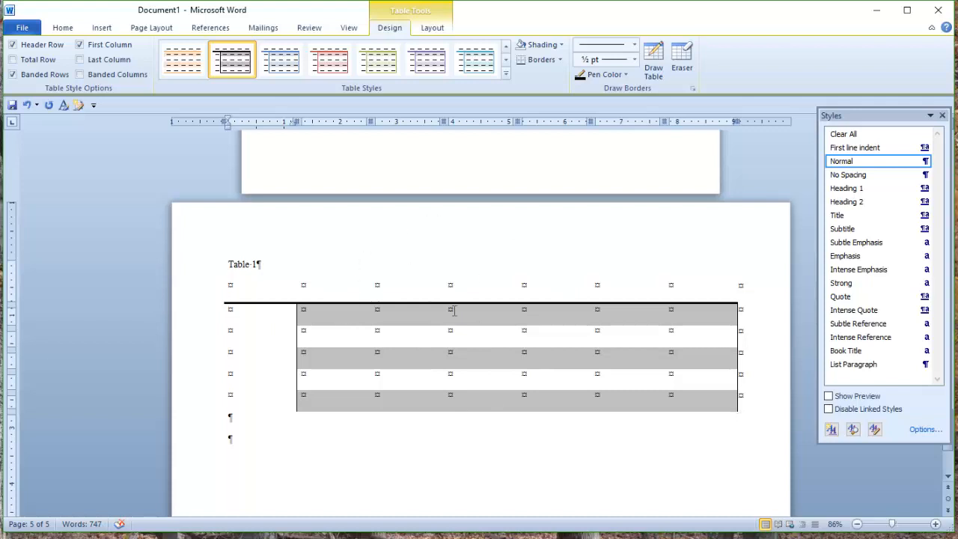
Insert a Next Page section break in the blank paragraph below the table.
{"action": "scroll", "coordinate": [524, 279], "scroll_direction": "down", "scroll_amount": 6}
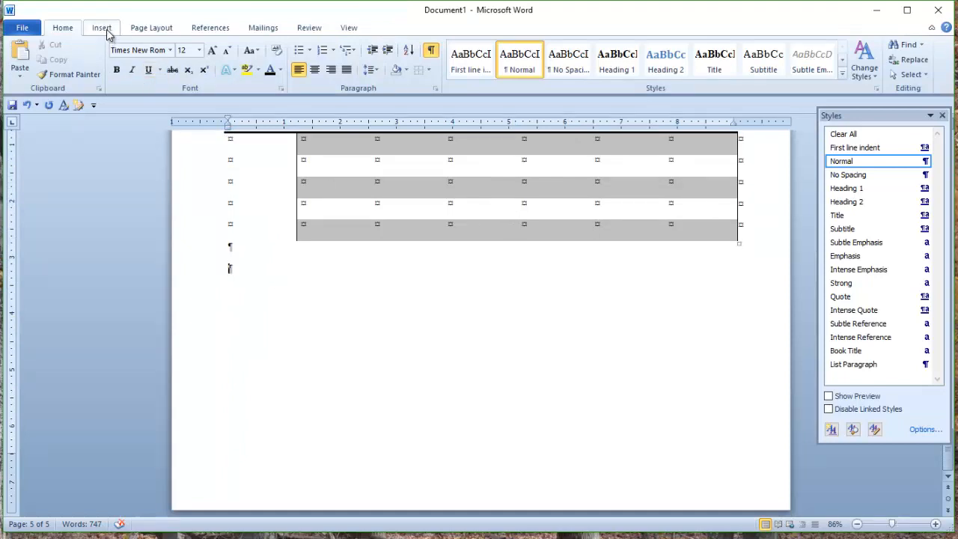
{"action": "left_click", "coordinate": [143, 28]}
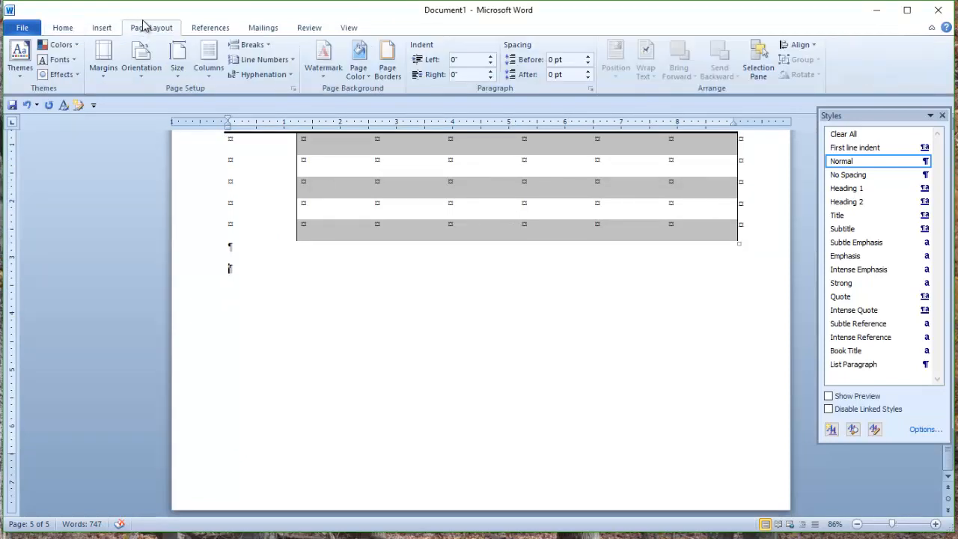
{"action": "left_click", "coordinate": [262, 47]}
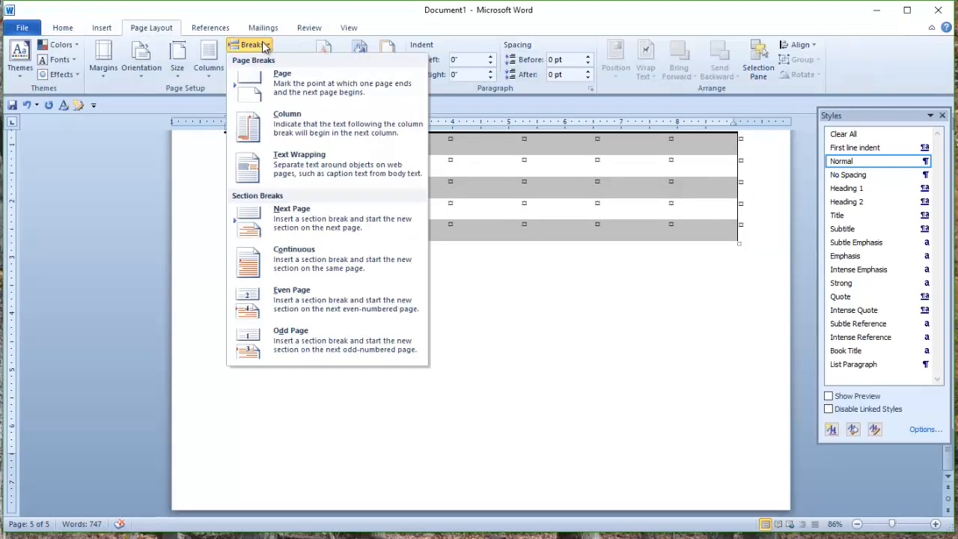
{"action": "left_click", "coordinate": [326, 229]}
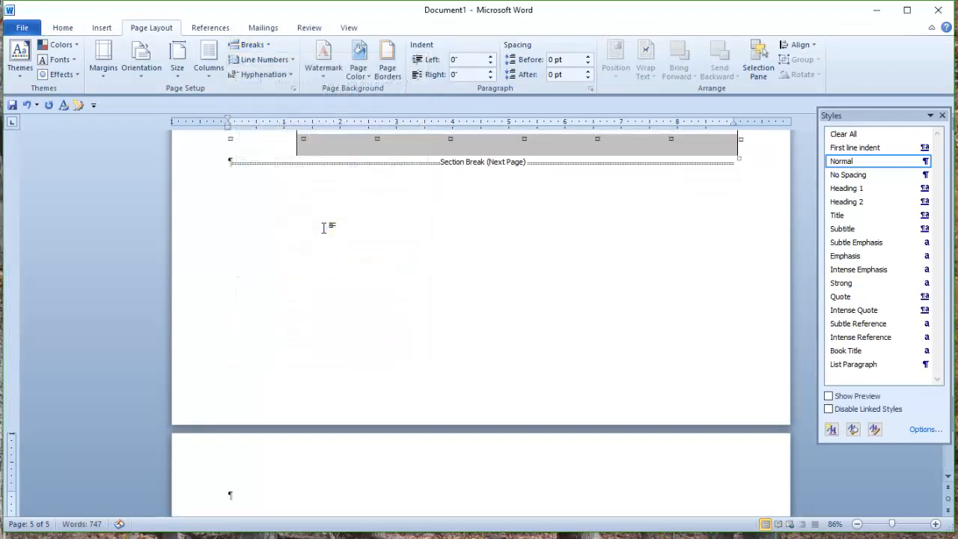
Enter "References" with a new line after it on the page following the table, and apply Heading 1 to that title.
{"action": "type", "text": "R"}
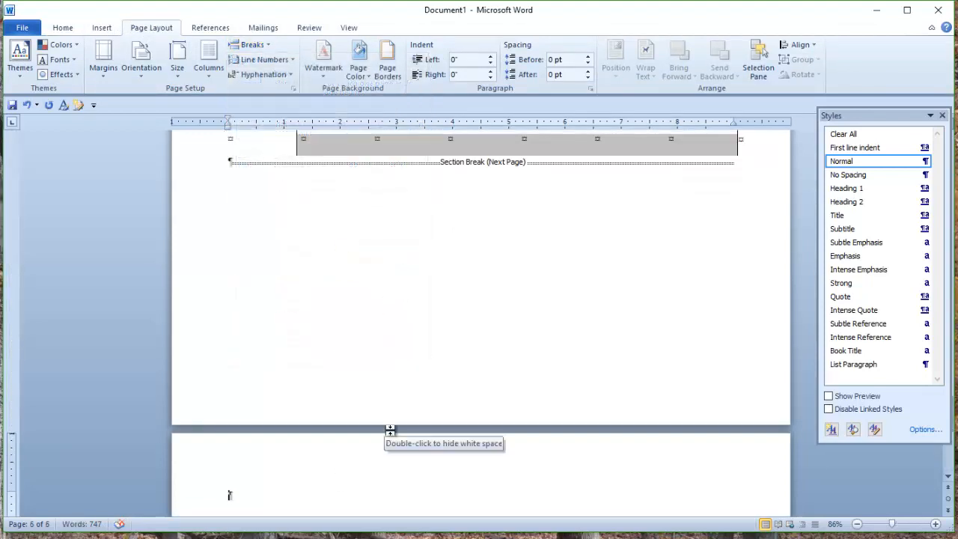
{"action": "type", "text": "eferences"}
{"action": "key", "text": "Return"}
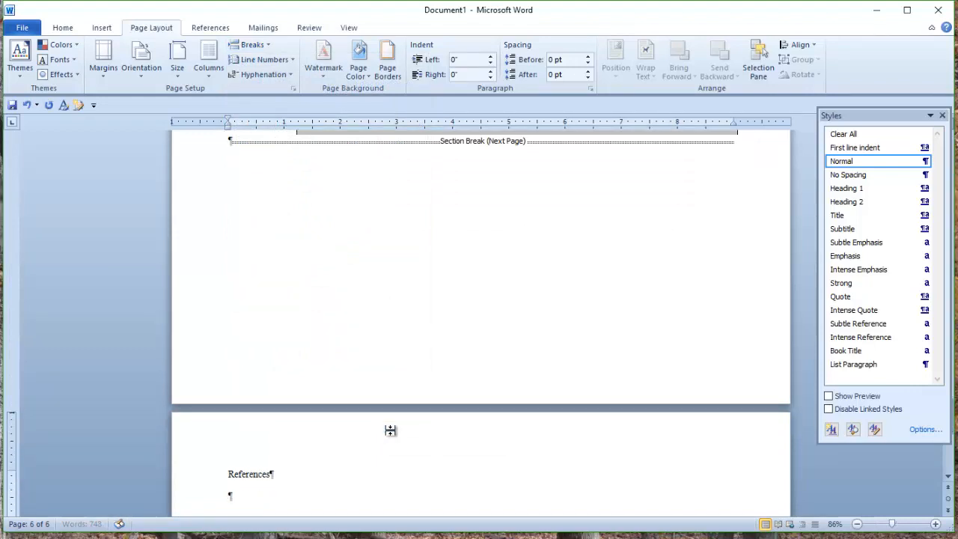
{"action": "left_click", "coordinate": [311, 474]}
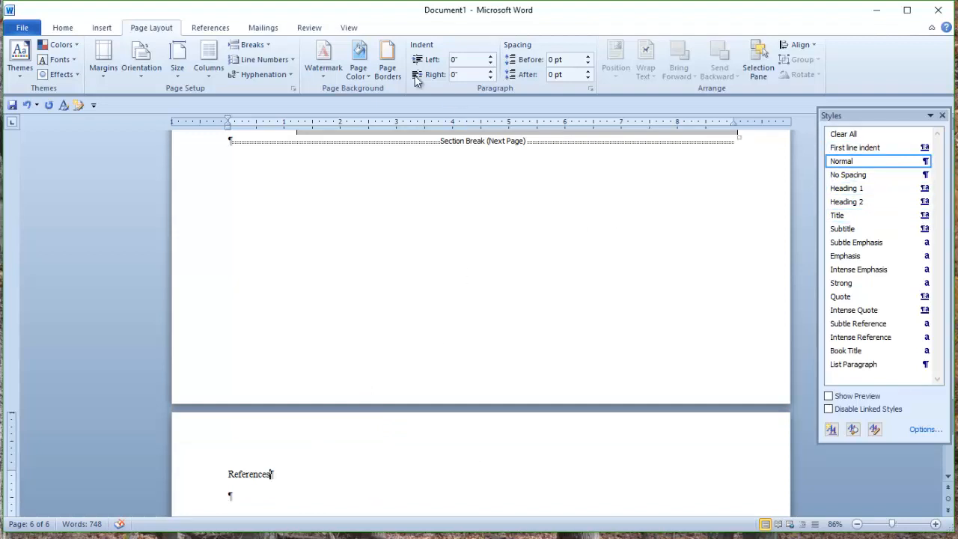
{"action": "left_click", "coordinate": [63, 28]}
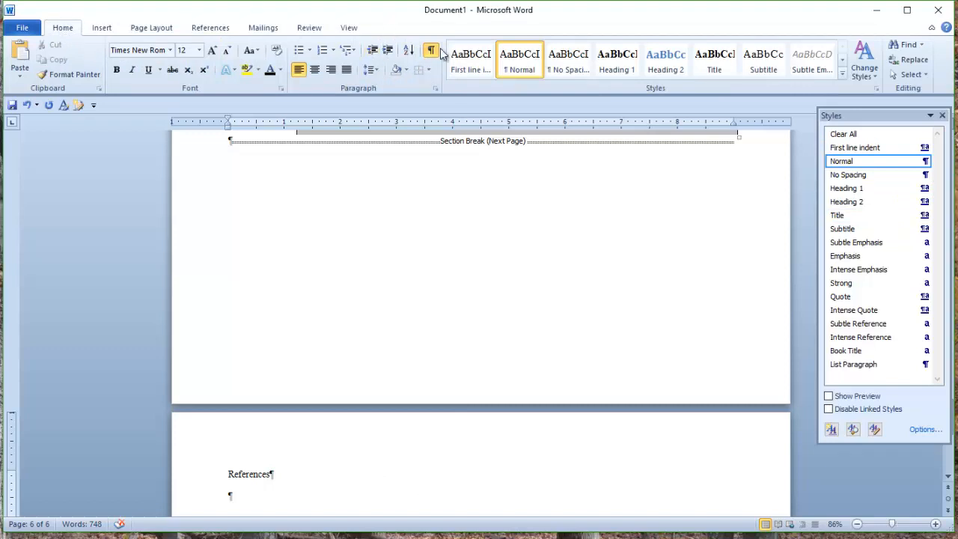
{"action": "left_click", "coordinate": [618, 61]}
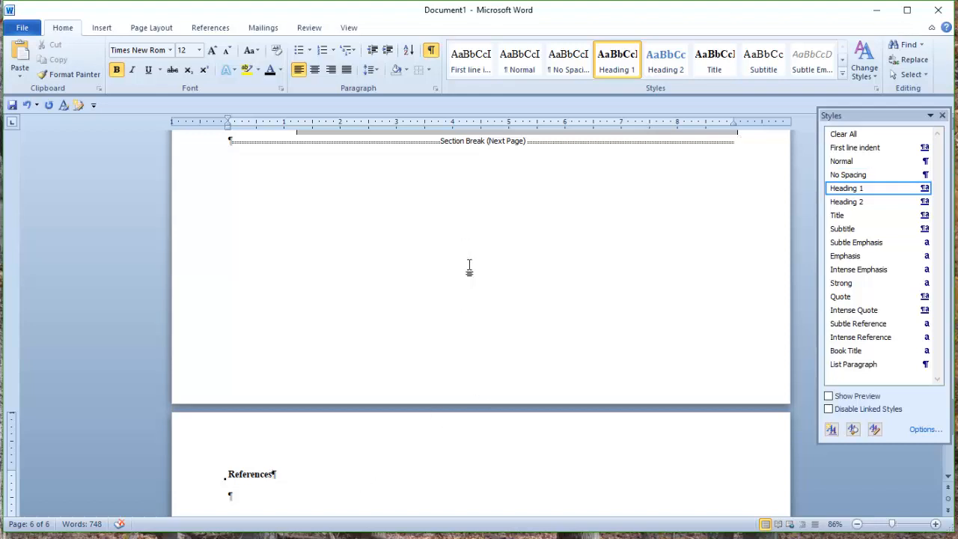
Add two more blank paragraphs below the References heading.
{"action": "scroll", "coordinate": [469, 267], "scroll_direction": "up", "scroll_amount": 2}
{"action": "scroll", "coordinate": [473, 272], "scroll_direction": "down", "scroll_amount": 4}
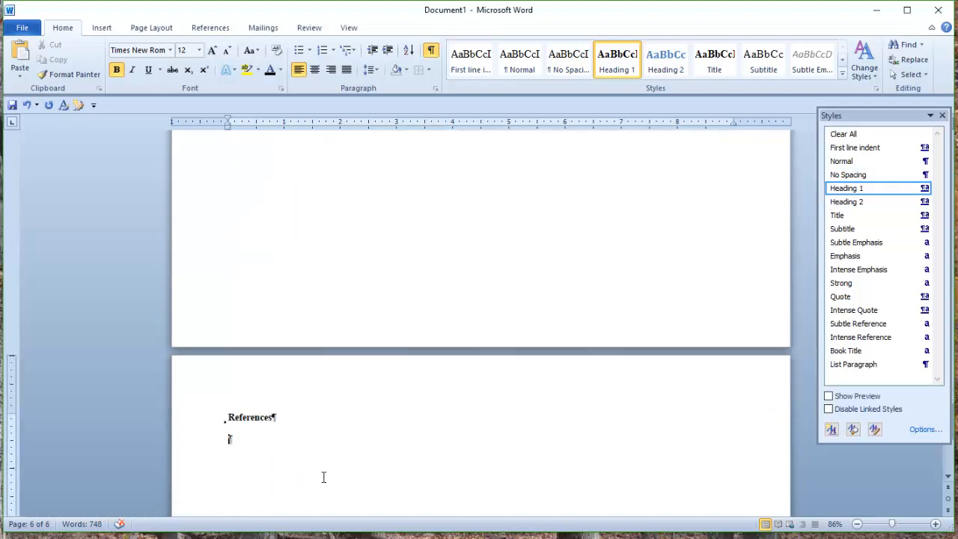
{"action": "left_click", "coordinate": [323, 476]}
{"action": "key", "text": "Return"}
{"action": "key", "text": "Return"}
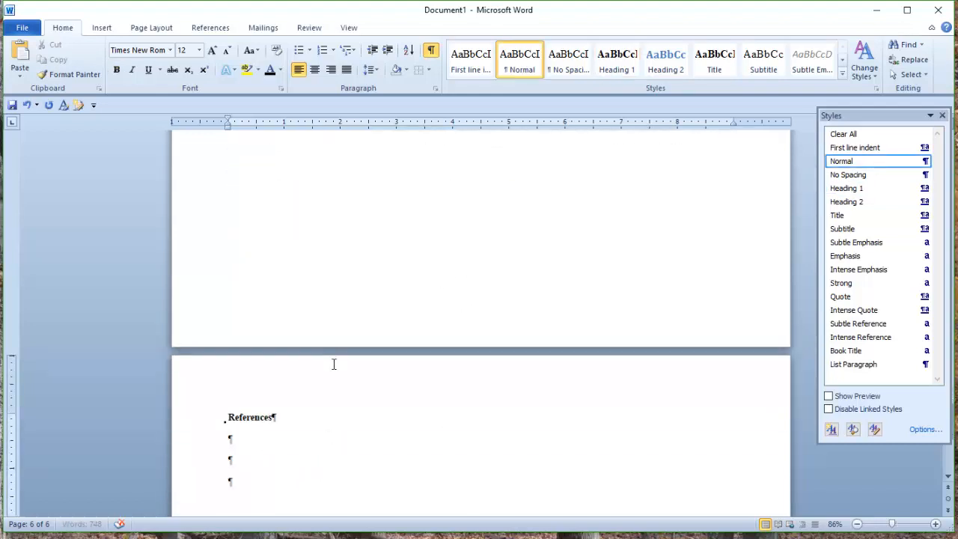
Set the page orientation of the References section to Portrait.
{"action": "left_click", "coordinate": [298, 440]}
{"action": "left_click", "coordinate": [149, 28]}
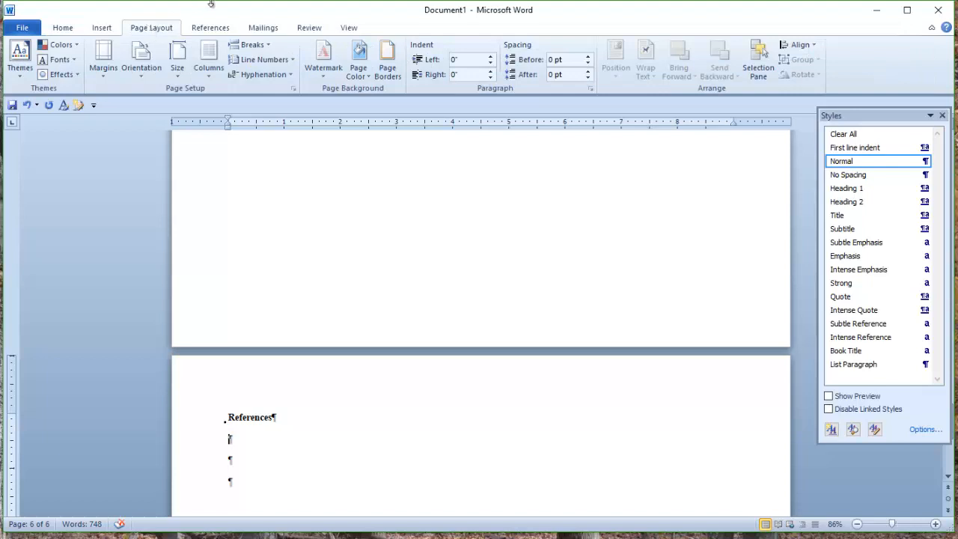
{"action": "left_click", "coordinate": [261, 45]}
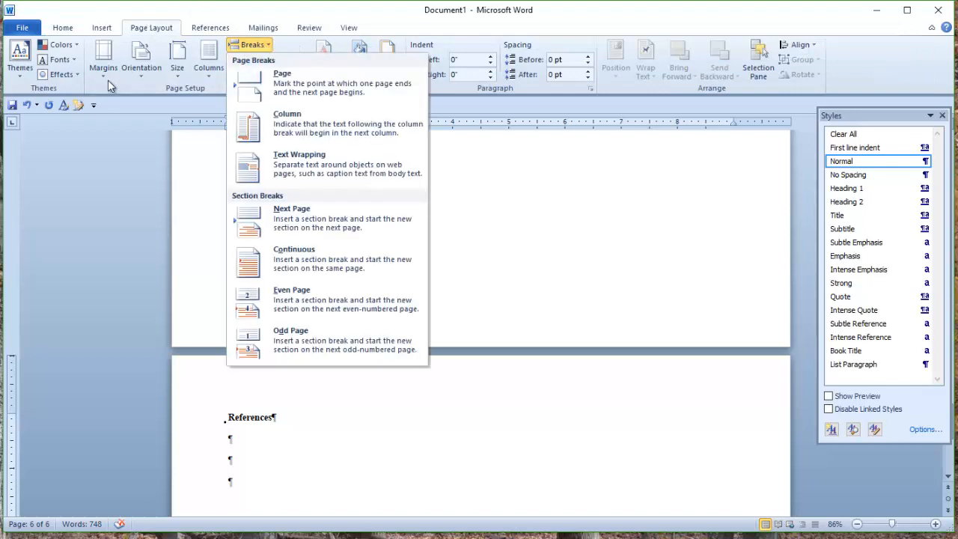
{"action": "left_click", "coordinate": [141, 60]}
{"action": "left_click", "coordinate": [166, 99]}
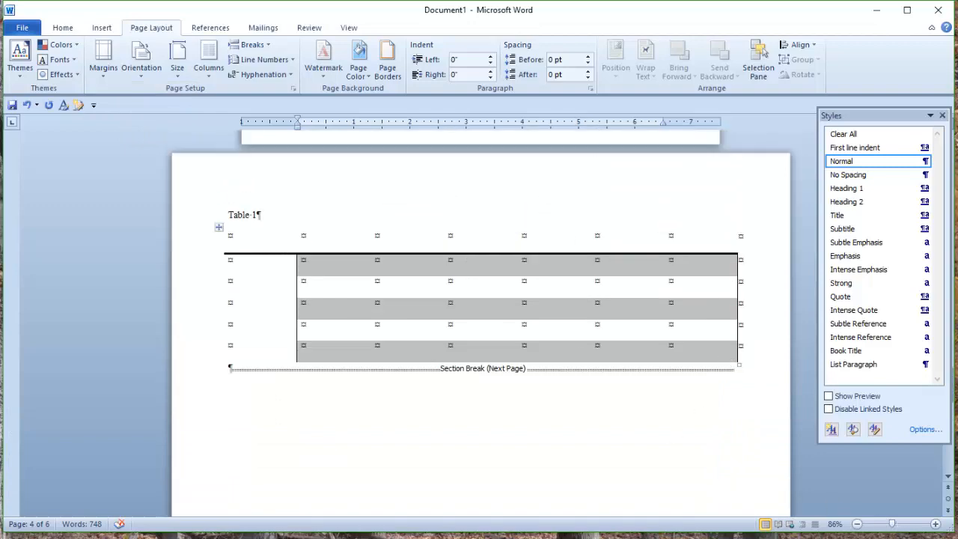
{"action": "left_click_drag", "start_coordinate": [891, 524], "coordinate": [887, 524]}
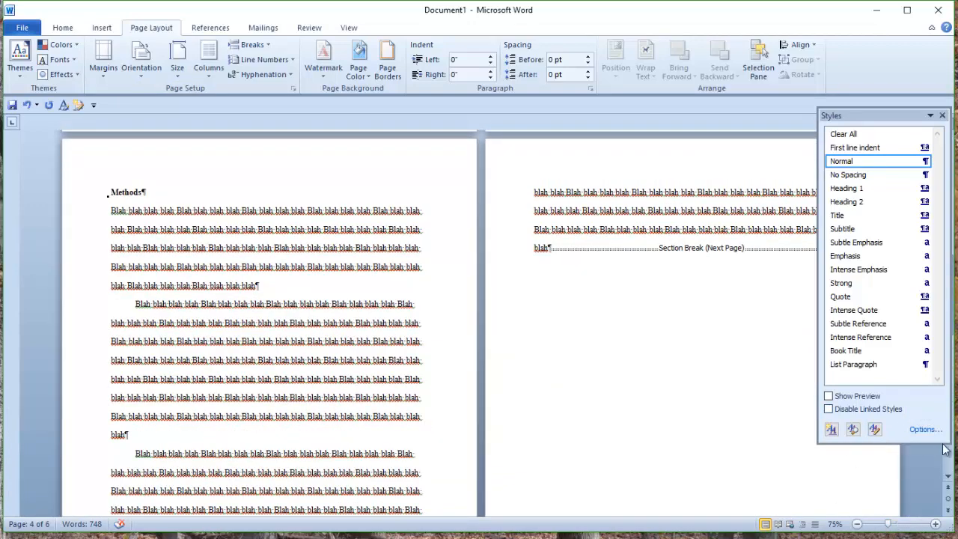
{"action": "scroll", "coordinate": [947, 464], "scroll_direction": "down", "scroll_amount": 10}
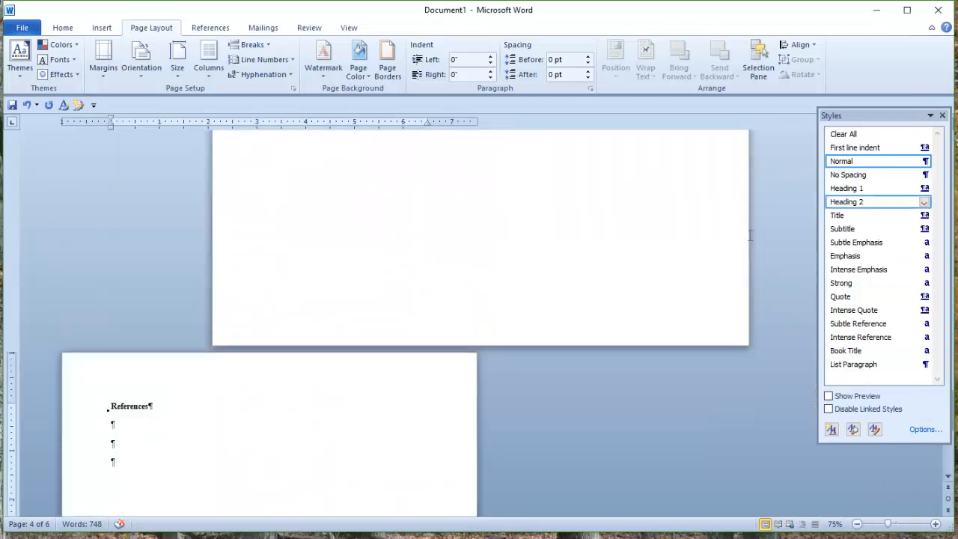
Apply the Heading 2 style to the "Table 1" caption above the table on the landscape page.
{"action": "scroll", "coordinate": [752, 238], "scroll_direction": "up", "scroll_amount": 8}
{"action": "scroll", "coordinate": [751, 237], "scroll_direction": "up", "scroll_amount": 2}
{"action": "scroll", "coordinate": [751, 236], "scroll_direction": "down", "scroll_amount": 4}
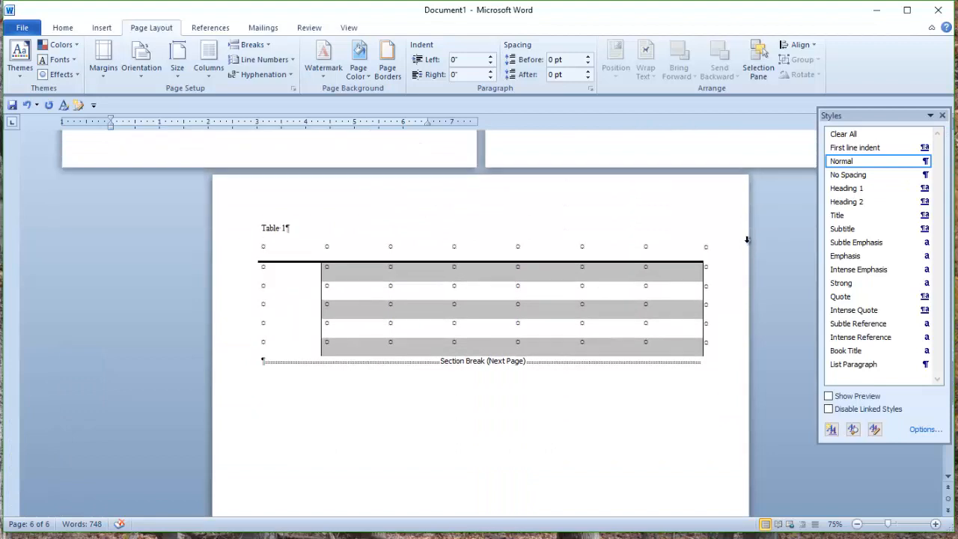
{"action": "scroll", "coordinate": [741, 227], "scroll_direction": "down", "scroll_amount": 8}
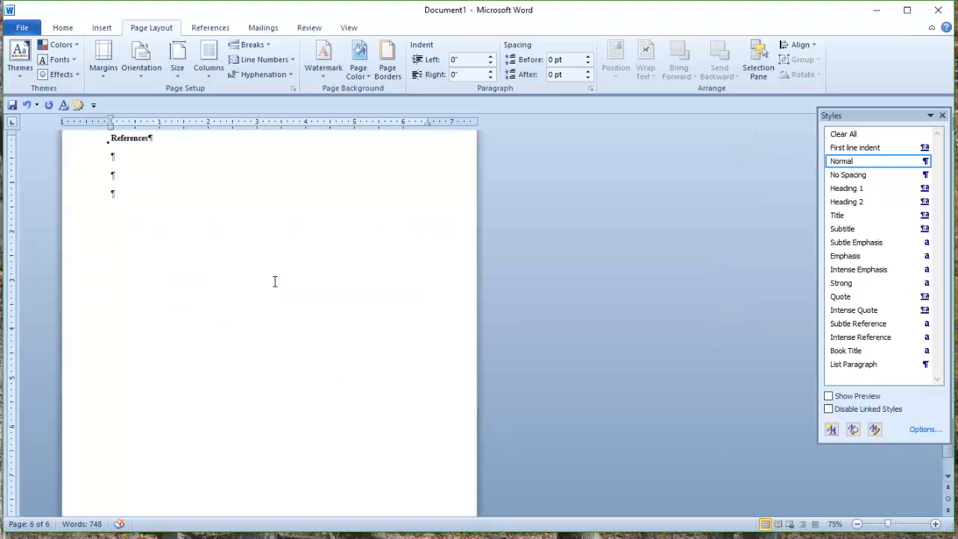
{"action": "scroll", "coordinate": [275, 281], "scroll_direction": "up", "scroll_amount": 1}
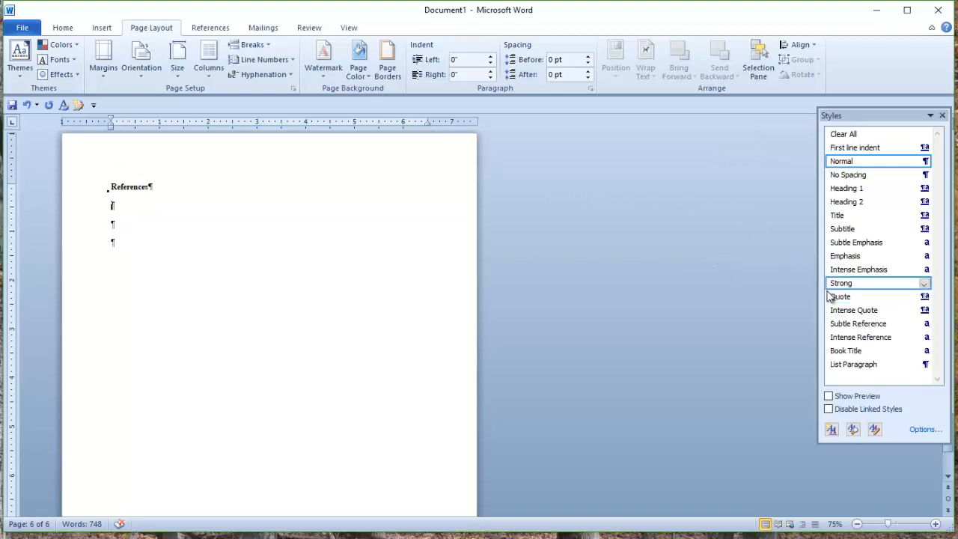
{"action": "scroll", "coordinate": [428, 347], "scroll_direction": "up", "scroll_amount": 3}
{"action": "scroll", "coordinate": [428, 346], "scroll_direction": "up", "scroll_amount": 5}
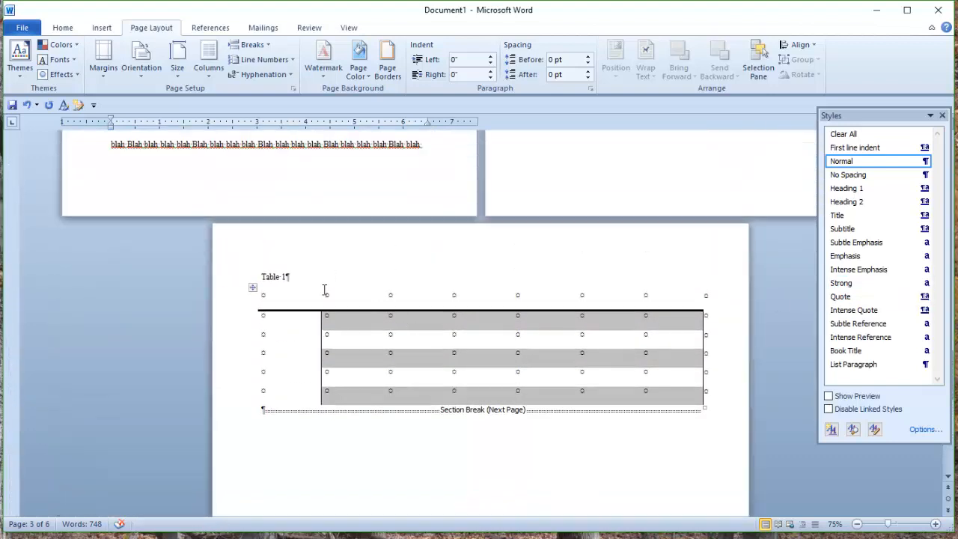
{"action": "left_click", "coordinate": [320, 277]}
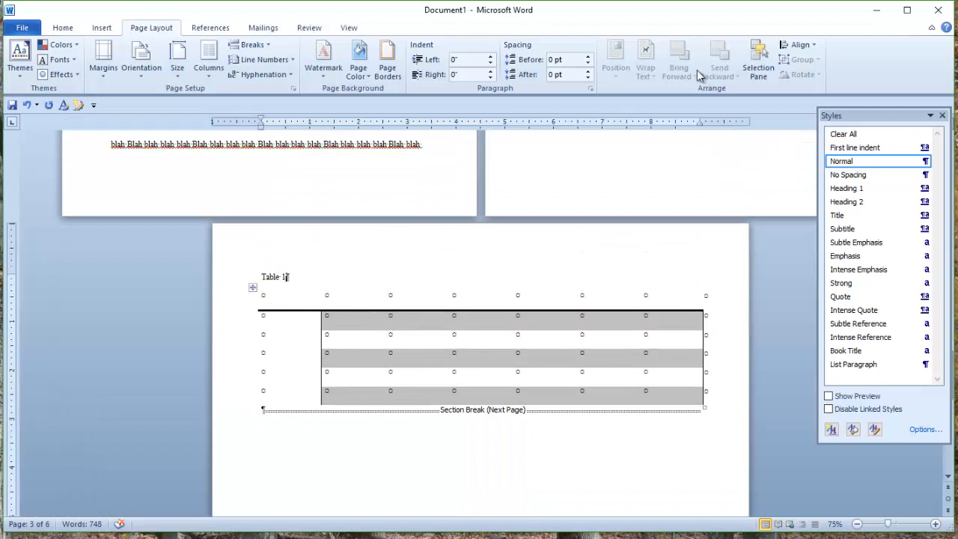
{"action": "left_click", "coordinate": [872, 201]}
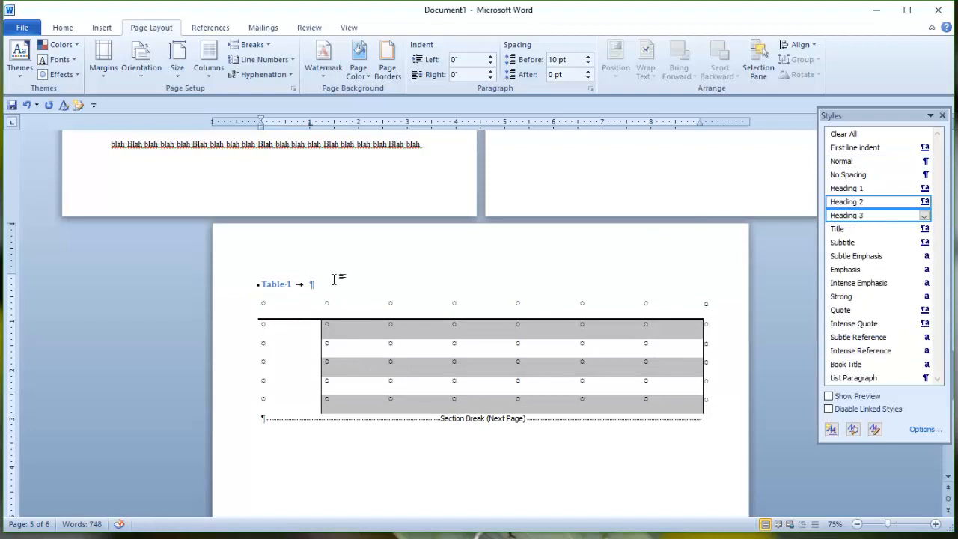
Format the "Table 1" caption as Times New Roman, 12 pt, italic, with black text.
{"action": "left_click", "coordinate": [238, 291]}
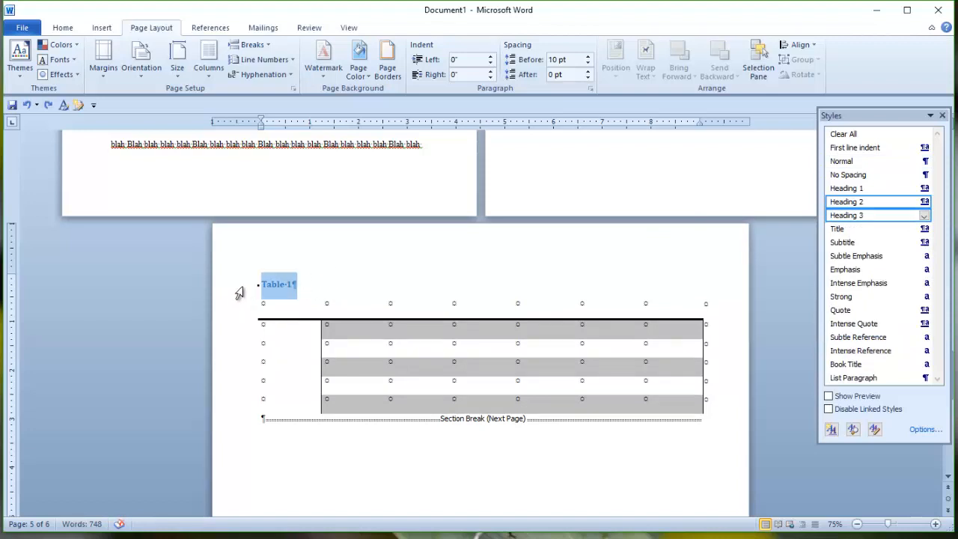
{"action": "left_click", "coordinate": [64, 28]}
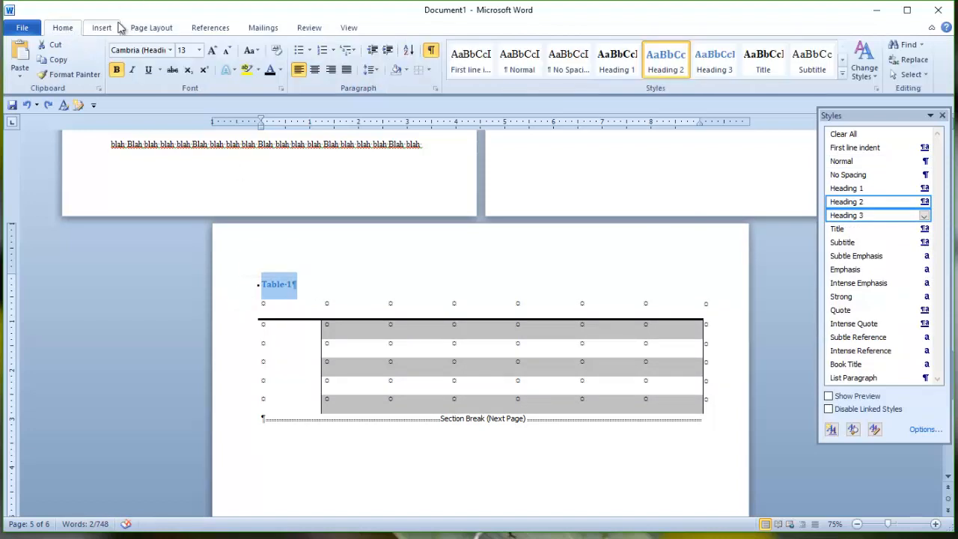
{"action": "left_click", "coordinate": [171, 50]}
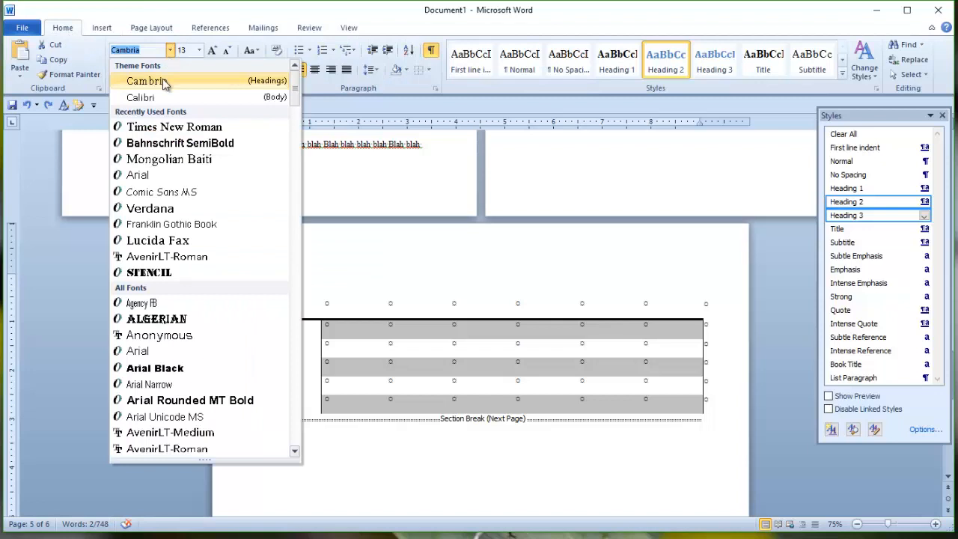
{"action": "left_click", "coordinate": [168, 127]}
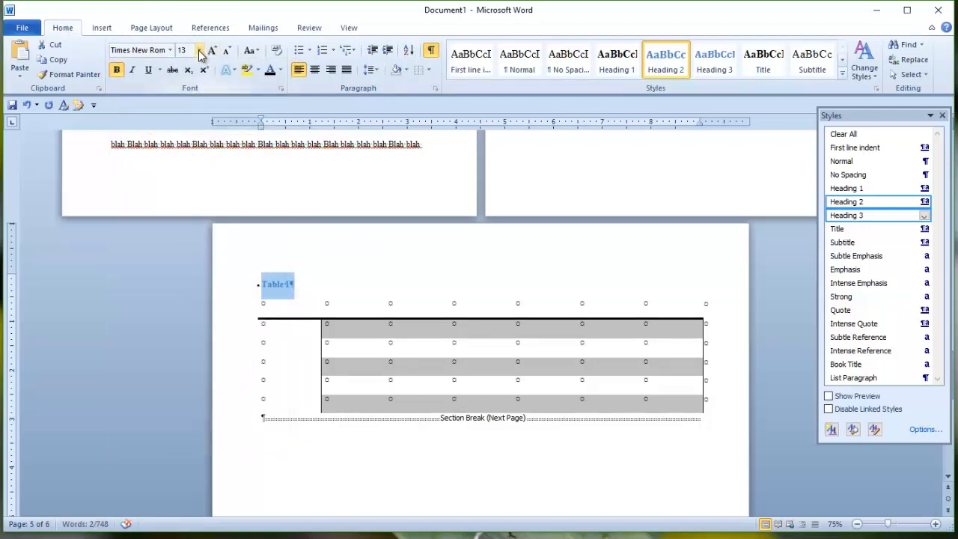
{"action": "left_click", "coordinate": [200, 51]}
{"action": "left_click", "coordinate": [186, 112]}
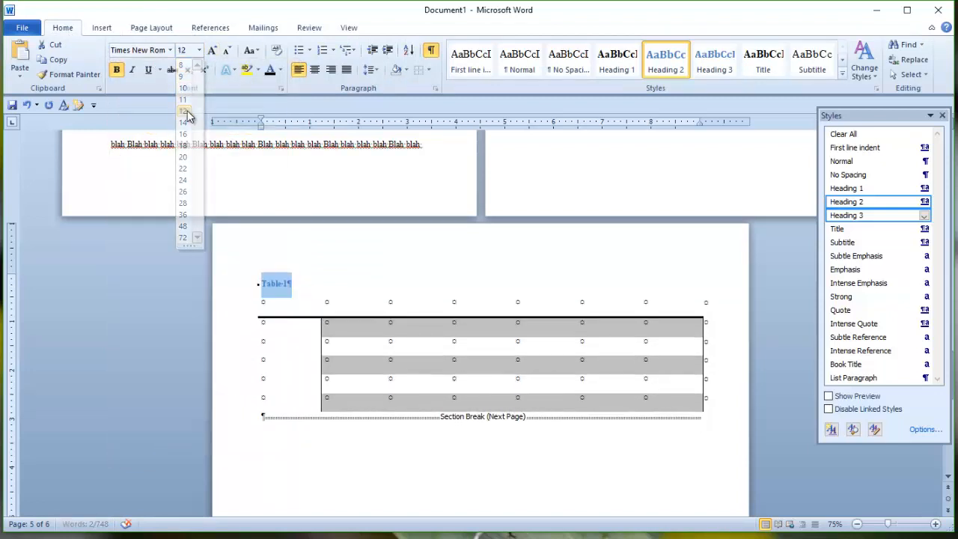
{"action": "left_click", "coordinate": [131, 70]}
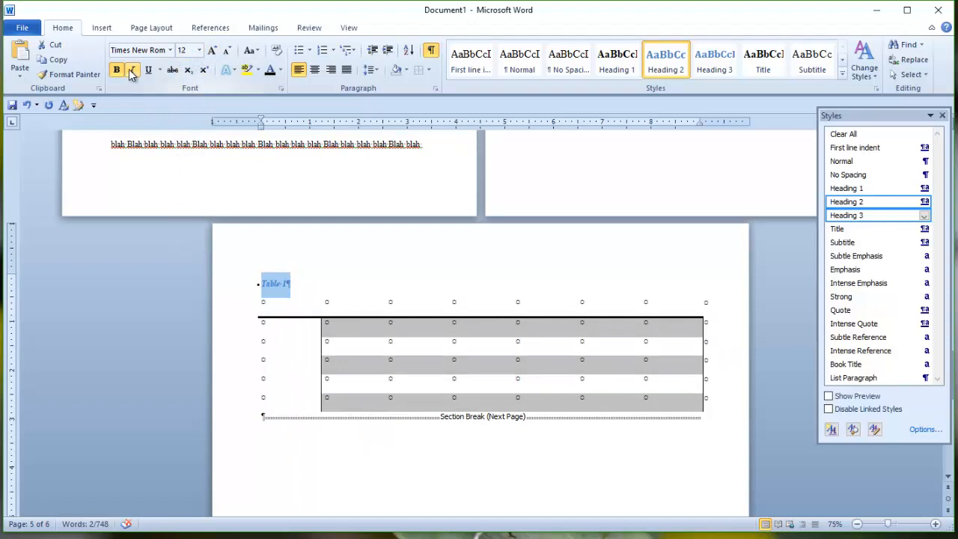
{"action": "left_click", "coordinate": [116, 70]}
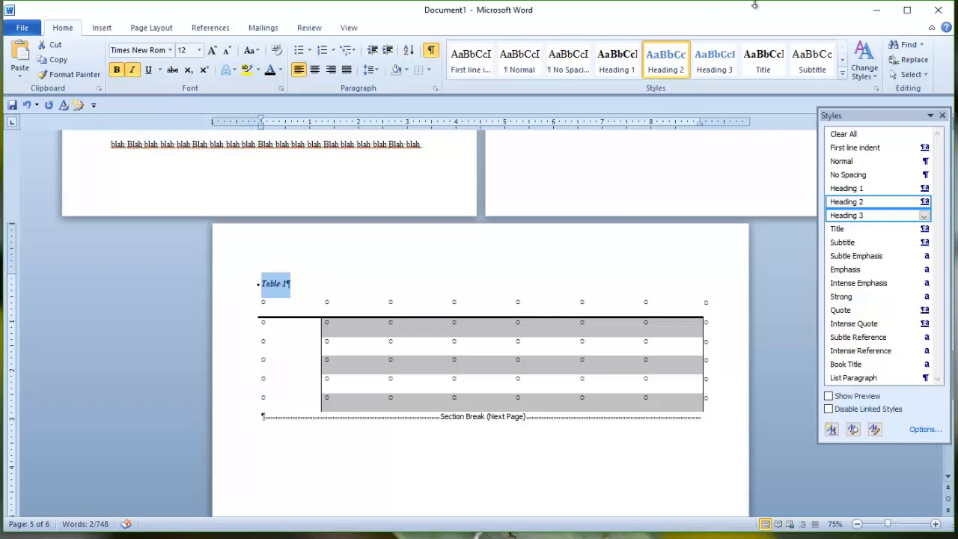
Update the Heading 2 style to match the formatting of the selected "Table 1" caption.
{"action": "left_click", "coordinate": [925, 202]}
{"action": "left_click", "coordinate": [823, 217]}
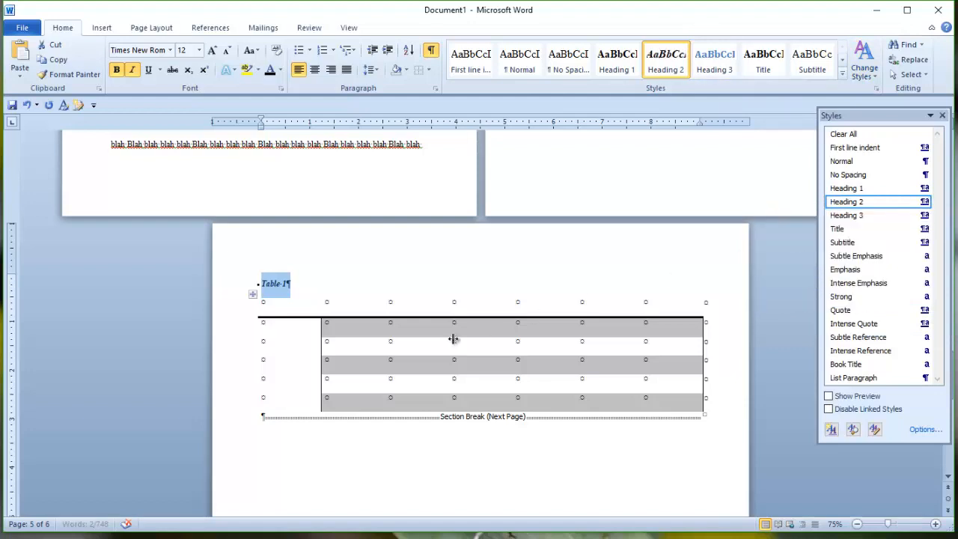
{"action": "left_click", "coordinate": [353, 244]}
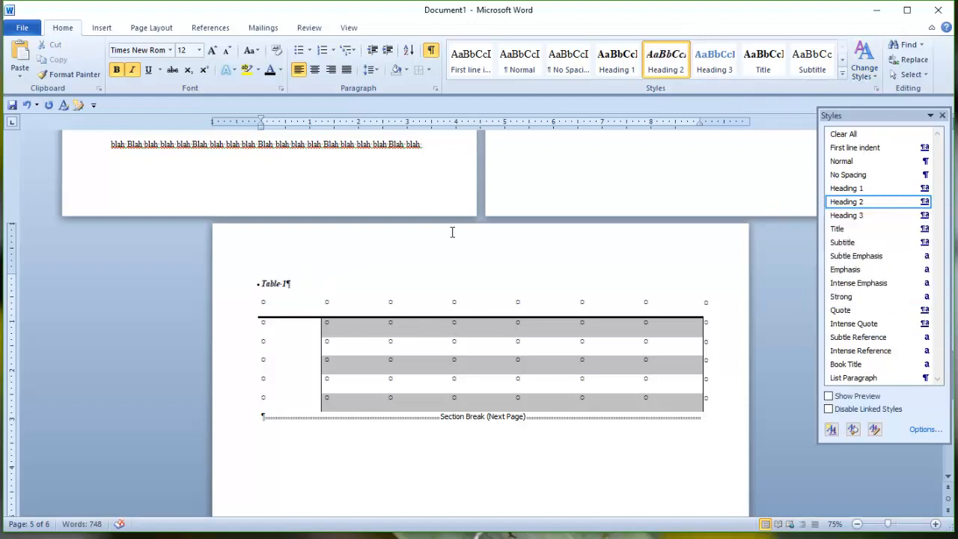
Add a Normal-style line above the paper's title on the first page reading "RUNNING HEAD: RESEARCH PAPER".
{"action": "scroll", "coordinate": [452, 232], "scroll_direction": "up", "scroll_amount": 10}
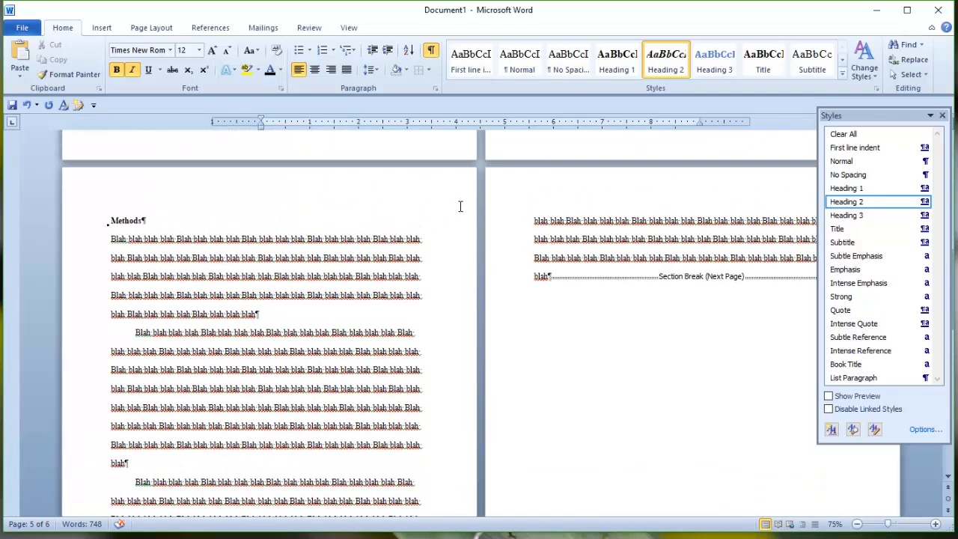
{"action": "scroll", "coordinate": [457, 204], "scroll_direction": "up", "scroll_amount": 10}
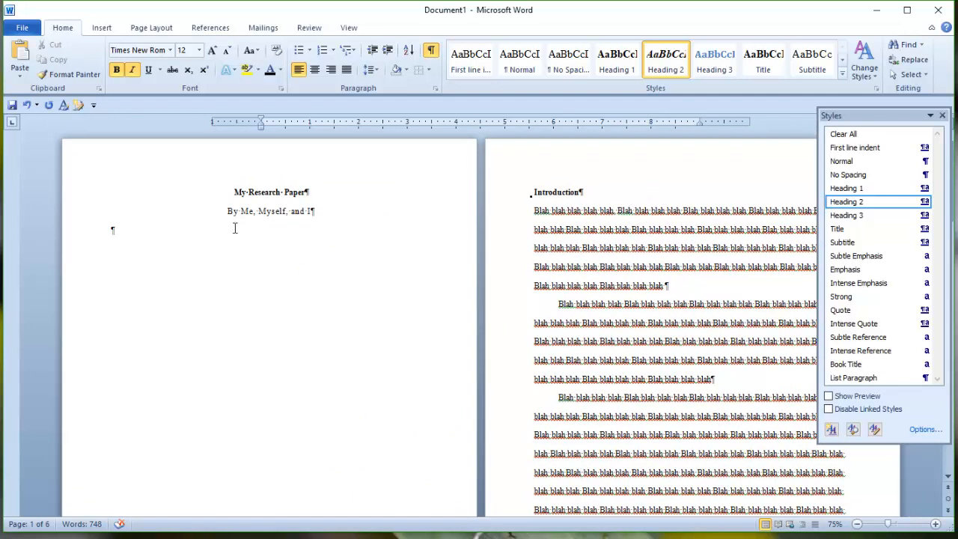
{"action": "left_click", "coordinate": [229, 193]}
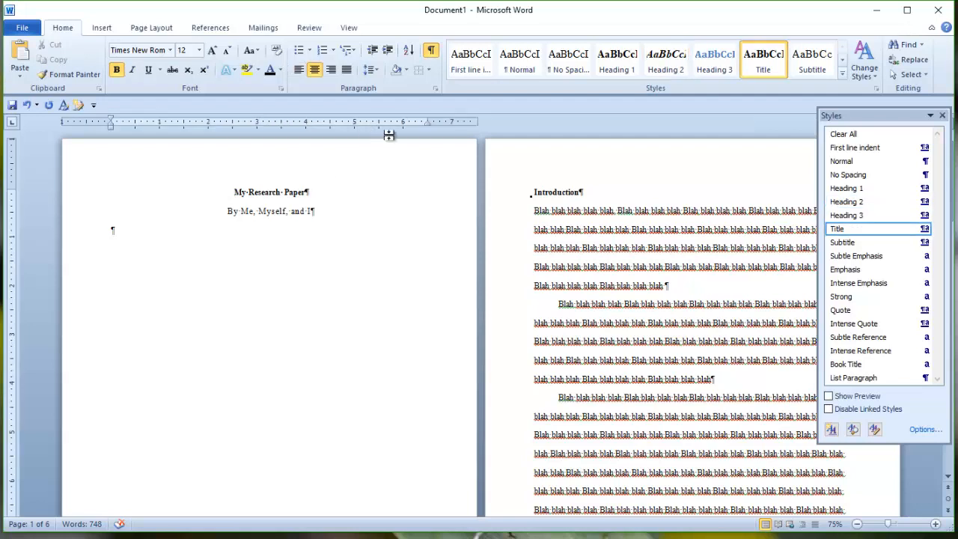
{"action": "key", "text": "Return"}
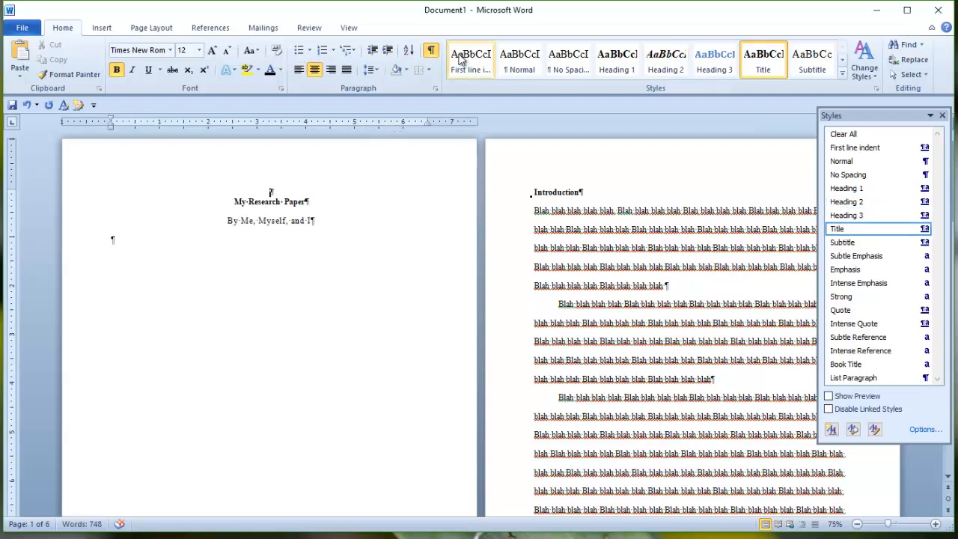
{"action": "left_click", "coordinate": [517, 65]}
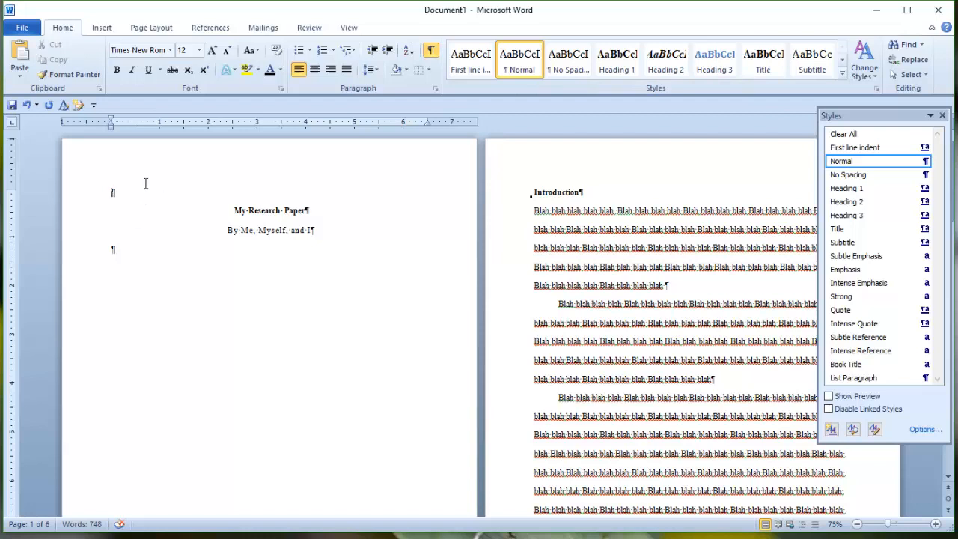
{"action": "type", "text": "RUNNING HEAD: RESEARCH PAPER"}
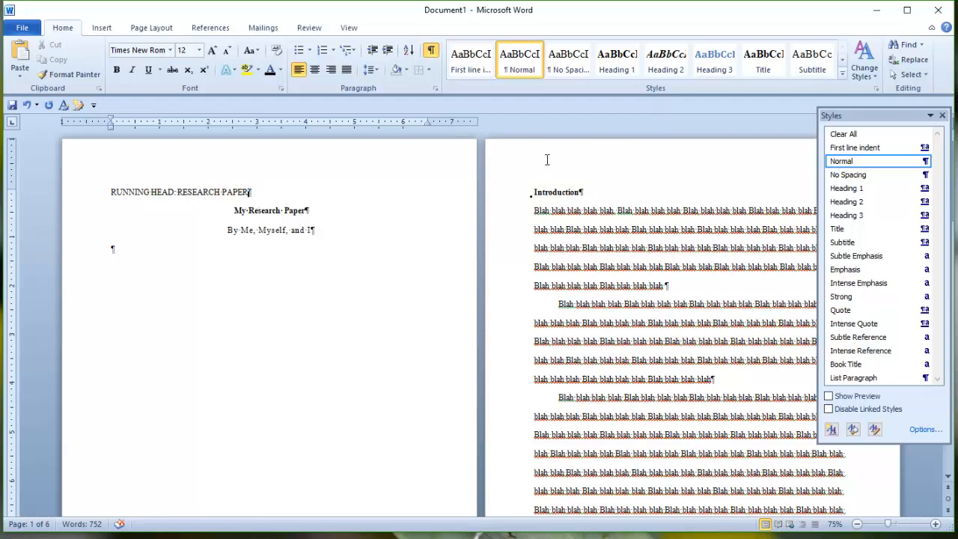
Close the Styles pane and enter "RESEARCH PAPER" in the header of the Introduction page.
{"action": "left_click", "coordinate": [943, 116]}
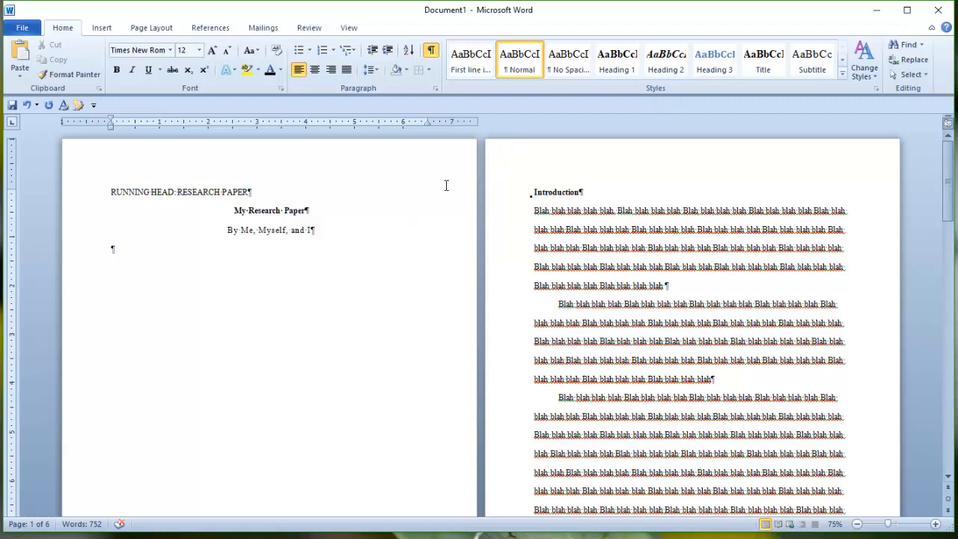
{"action": "left_click", "coordinate": [426, 217]}
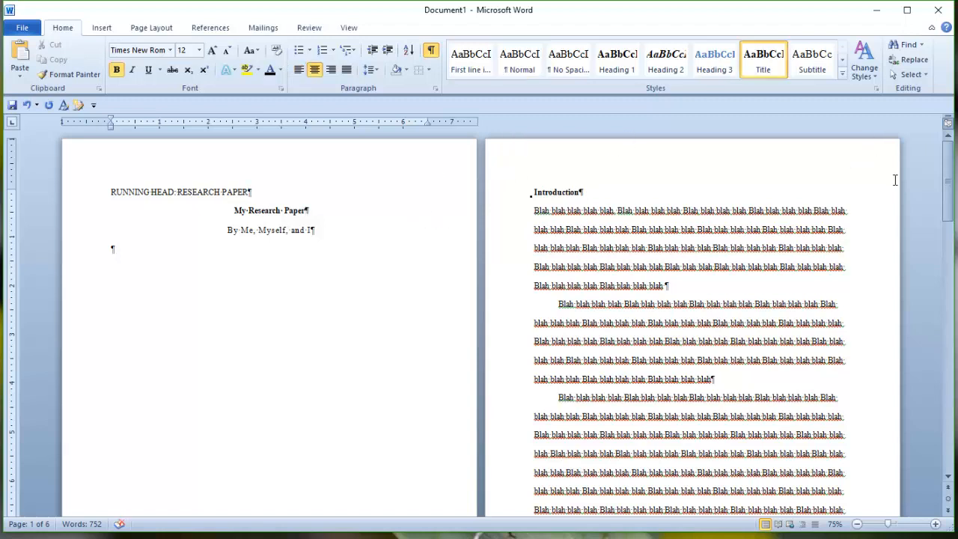
{"action": "double_click", "coordinate": [851, 150]}
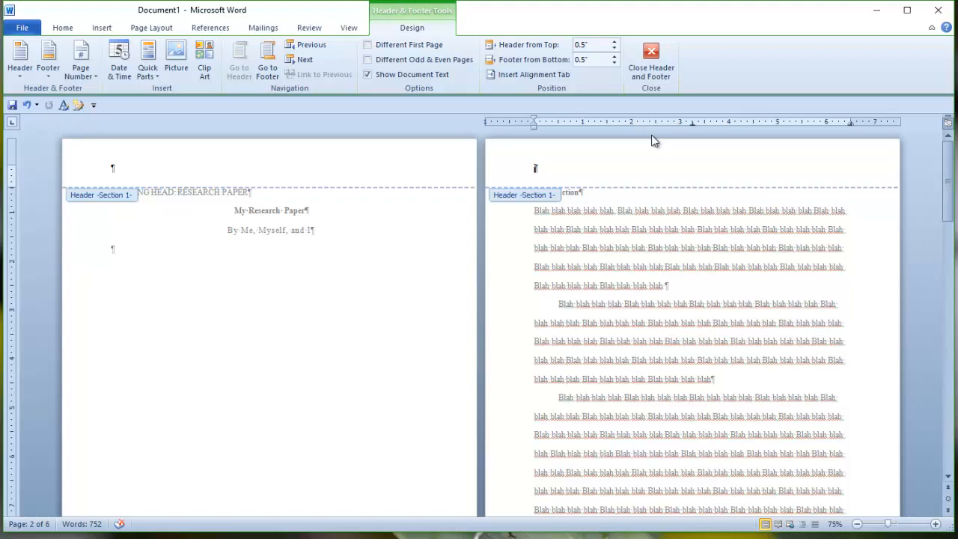
{"action": "type", "text": "r"}
{"action": "key", "text": "BackSpace"}
{"action": "type", "text": "RESEA"}
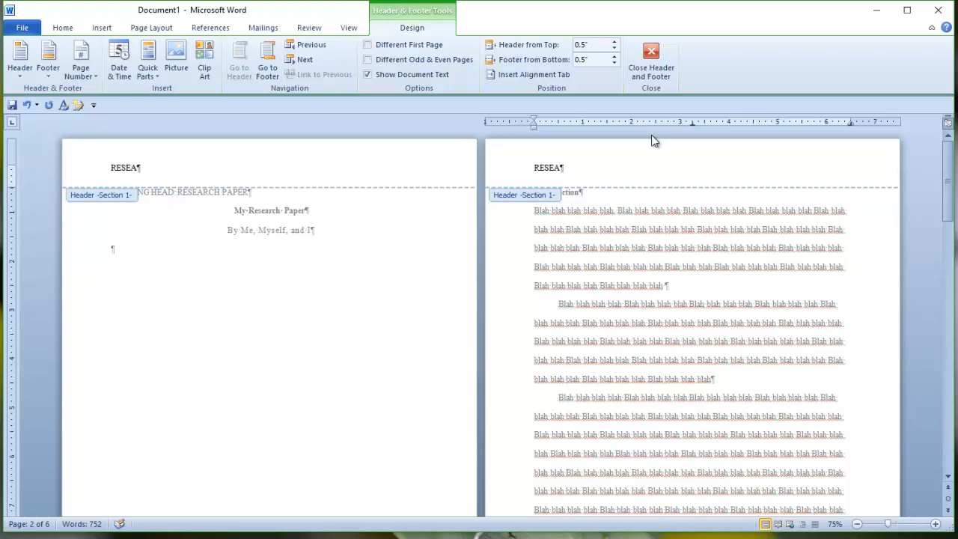
{"action": "type", "text": "RCH PAPER"}
Add a tab after the header text, remove the center tab stop, and insert a Plain Number page number at the right tab.
{"action": "key", "text": "Tab"}
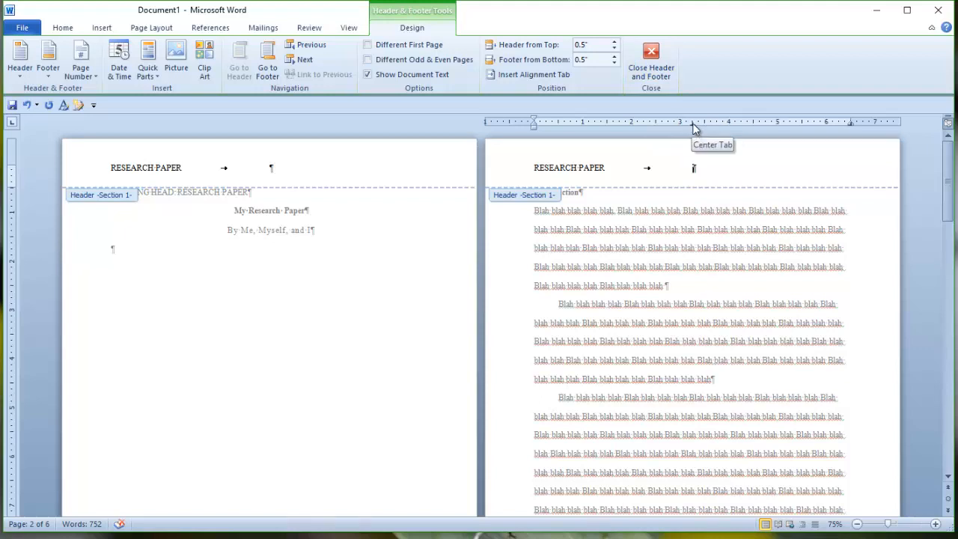
{"action": "left_click_drag", "start_coordinate": [692, 122], "coordinate": [740, 247]}
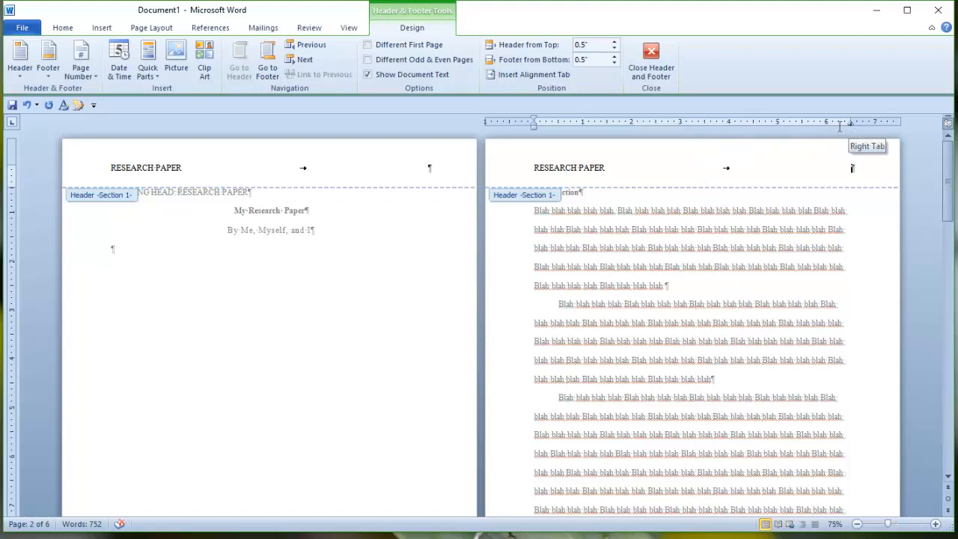
{"action": "left_click", "coordinate": [94, 78]}
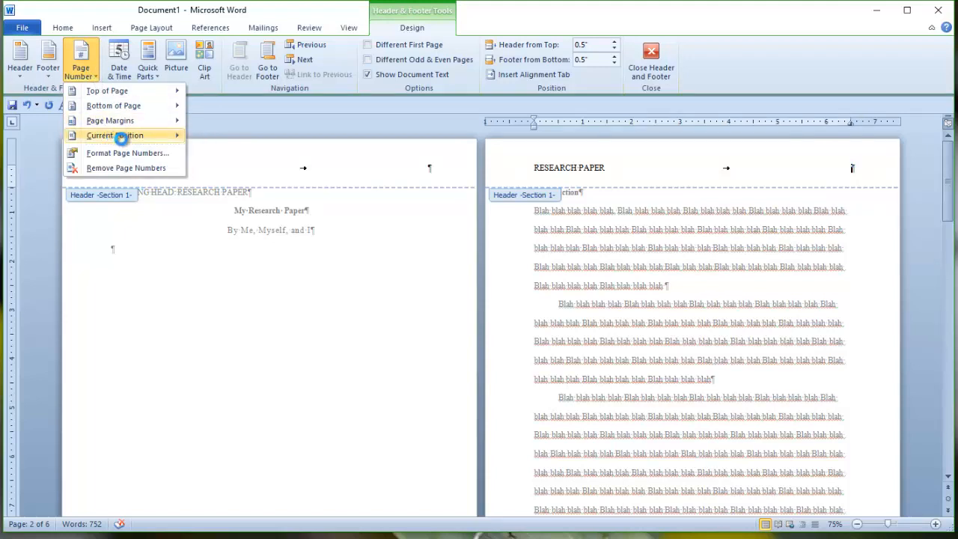
{"action": "mouse_move", "coordinate": [183, 130]}
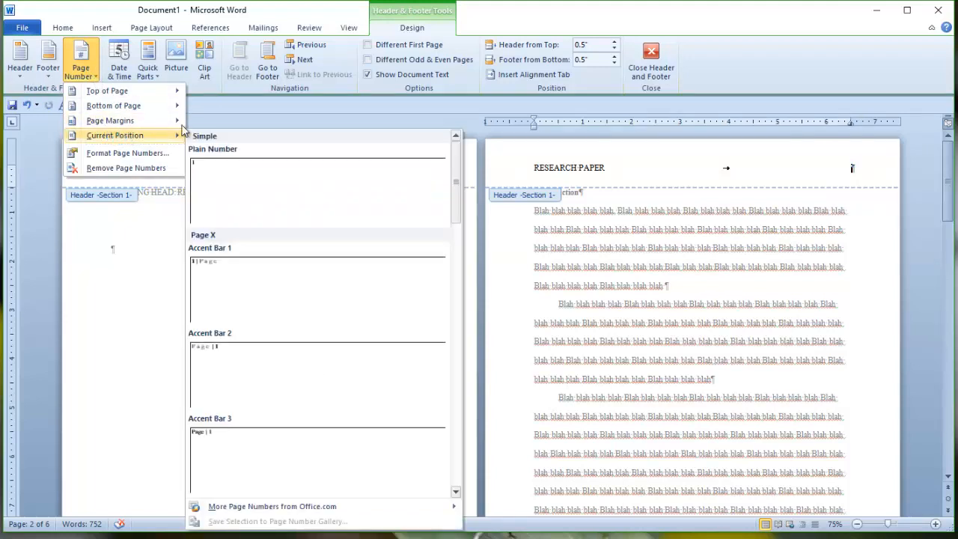
{"action": "left_click", "coordinate": [270, 178]}
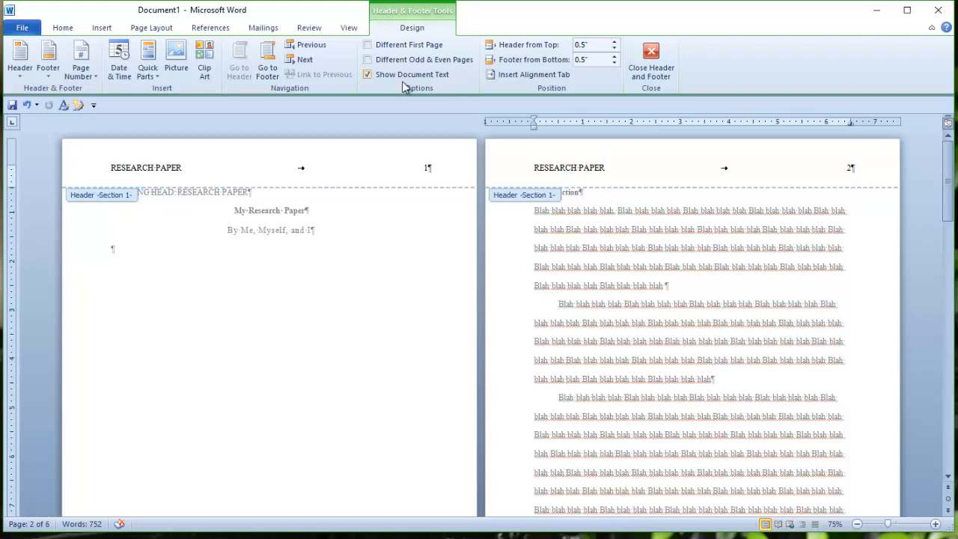
Start the page numbering at 0 and turn on a different first page header for the section.
{"action": "left_click", "coordinate": [84, 80]}
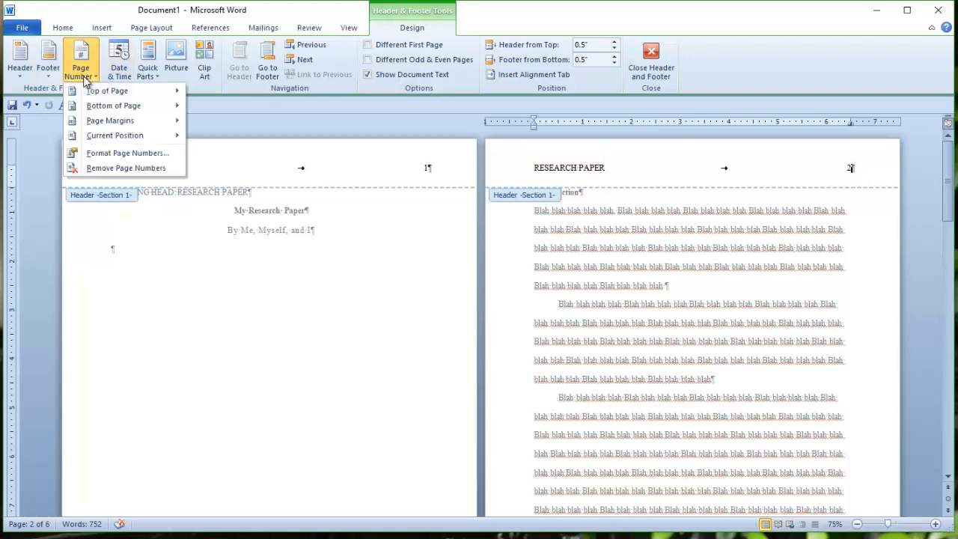
{"action": "left_click", "coordinate": [119, 152]}
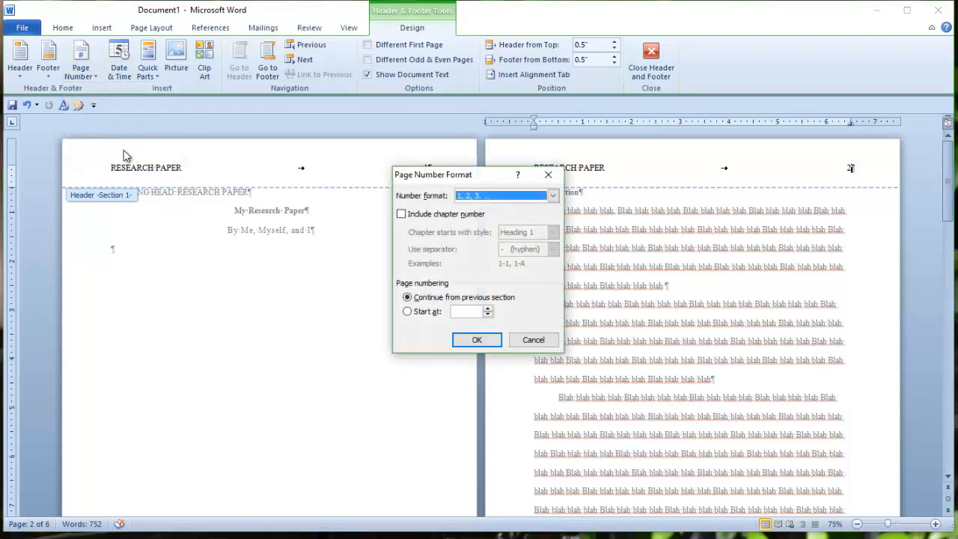
{"action": "left_click", "coordinate": [423, 313]}
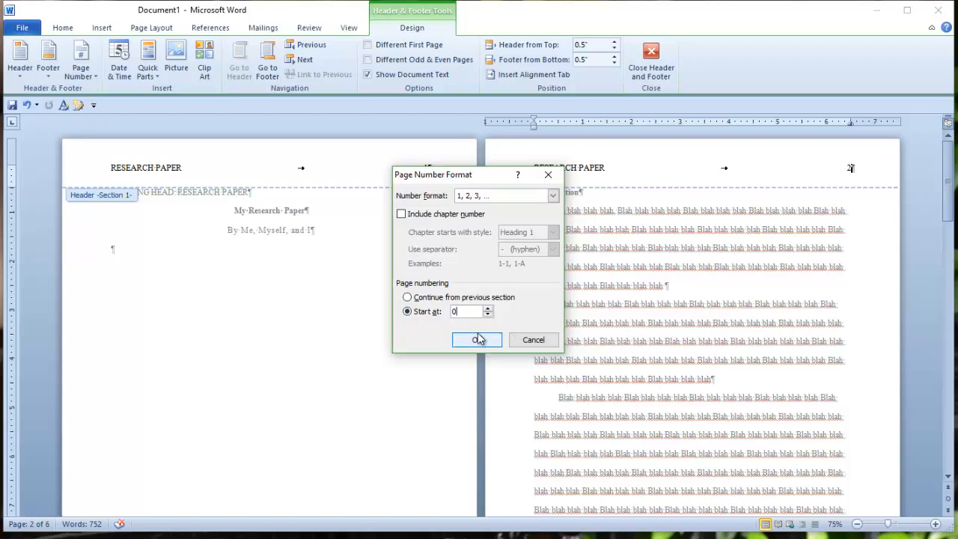
{"action": "left_click", "coordinate": [477, 340]}
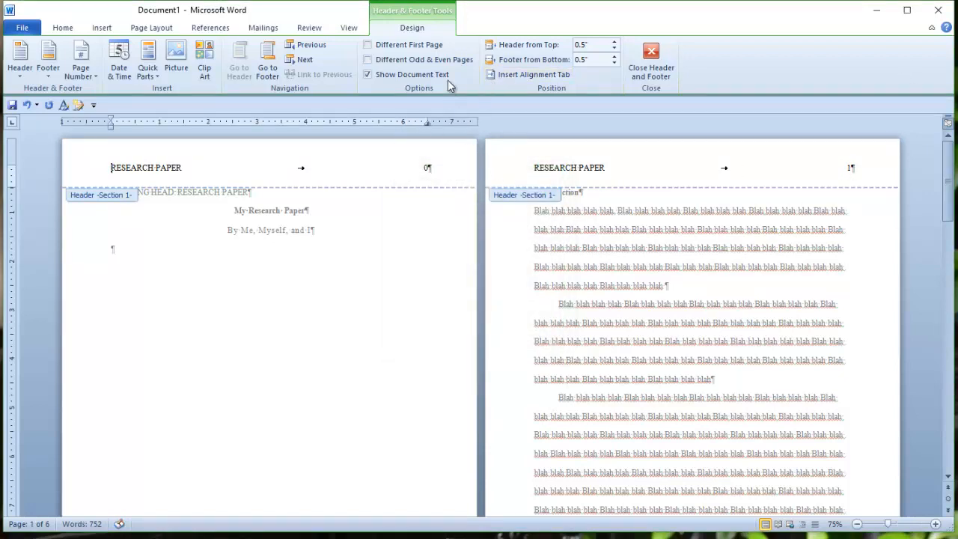
{"action": "left_click", "coordinate": [367, 45]}
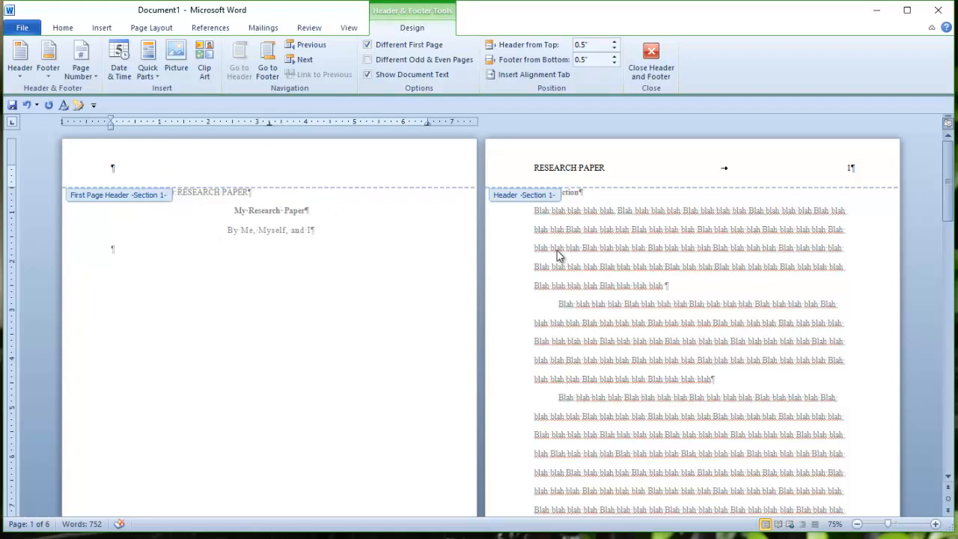
Close the header and insert a blank line after the running head line on the title page.
{"action": "left_click", "coordinate": [651, 64]}
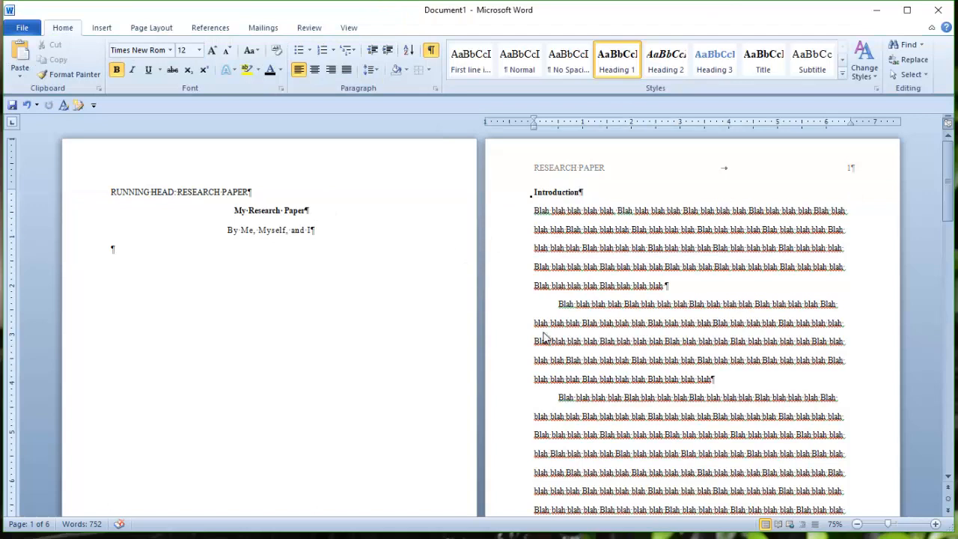
{"action": "left_click", "coordinate": [260, 188]}
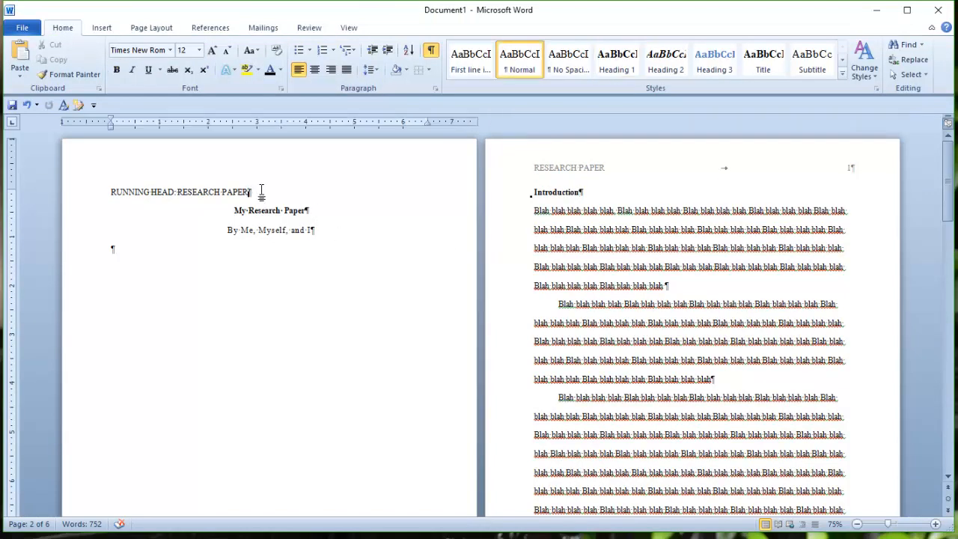
{"action": "key", "text": "Return"}
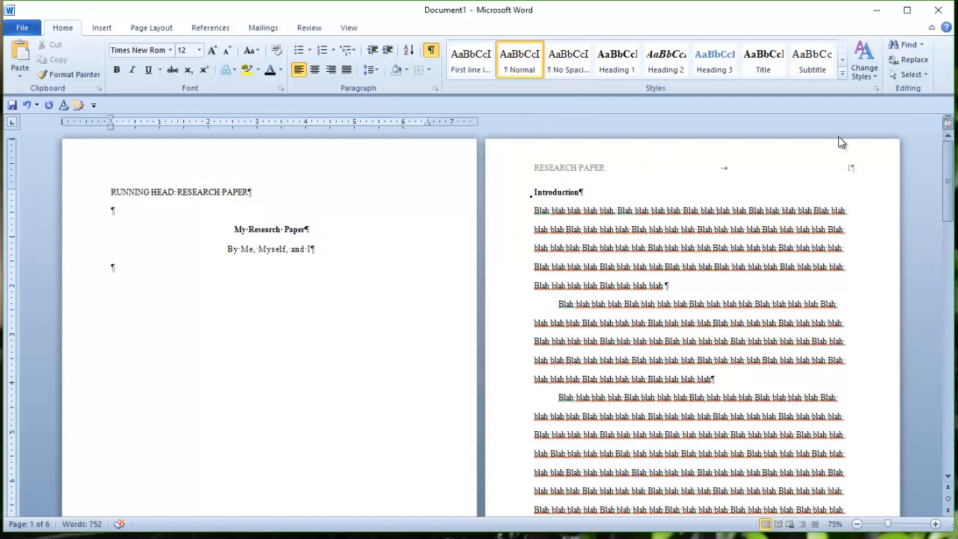
Unlink the landscape Table 1 page's header from the previous section, move its right tab stop to the 9" right margin, and close the header.
{"action": "left_click_drag", "start_coordinate": [946, 159], "coordinate": [939, 324]}
{"action": "scroll", "coordinate": [588, 335], "scroll_direction": "down", "scroll_amount": 5}
{"action": "scroll", "coordinate": [594, 302], "scroll_direction": "down", "scroll_amount": 5}
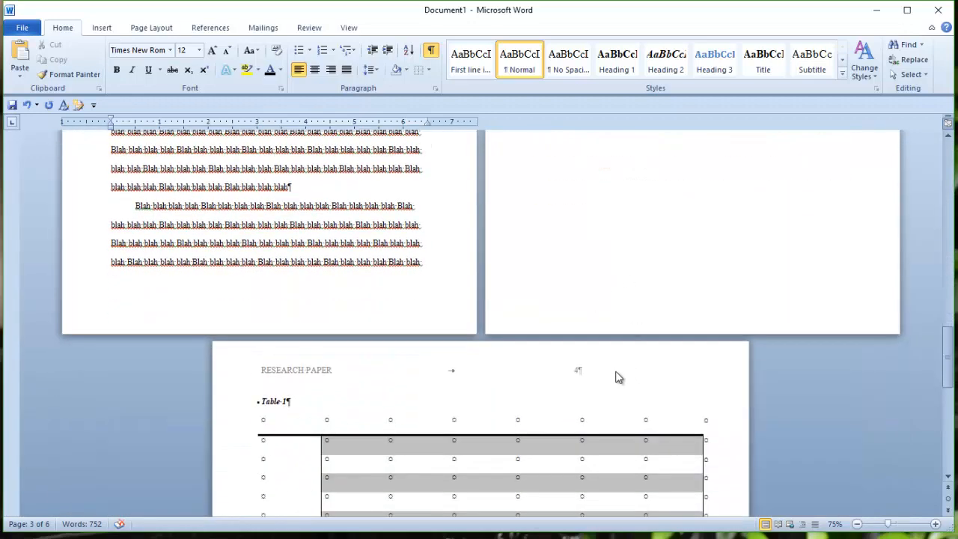
{"action": "double_click", "coordinate": [615, 369]}
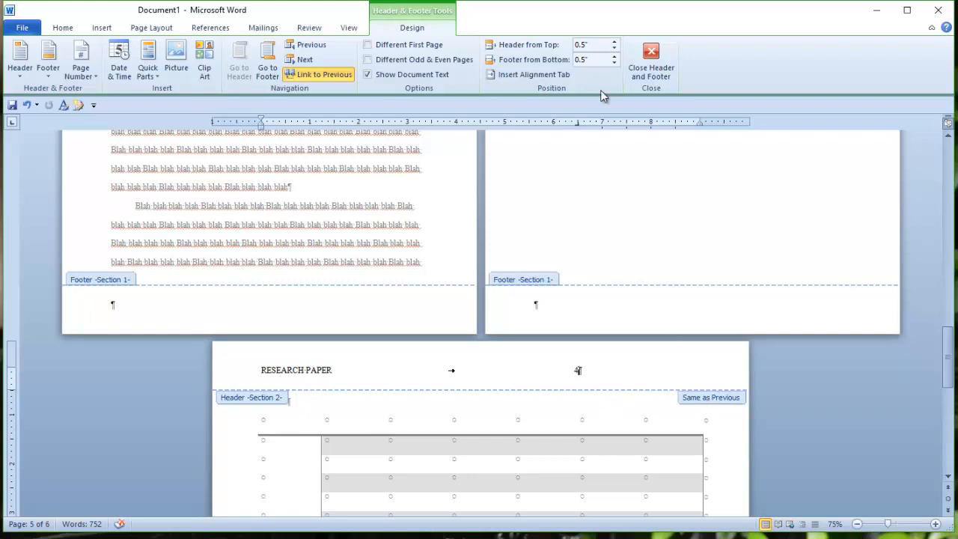
{"action": "left_click", "coordinate": [316, 75]}
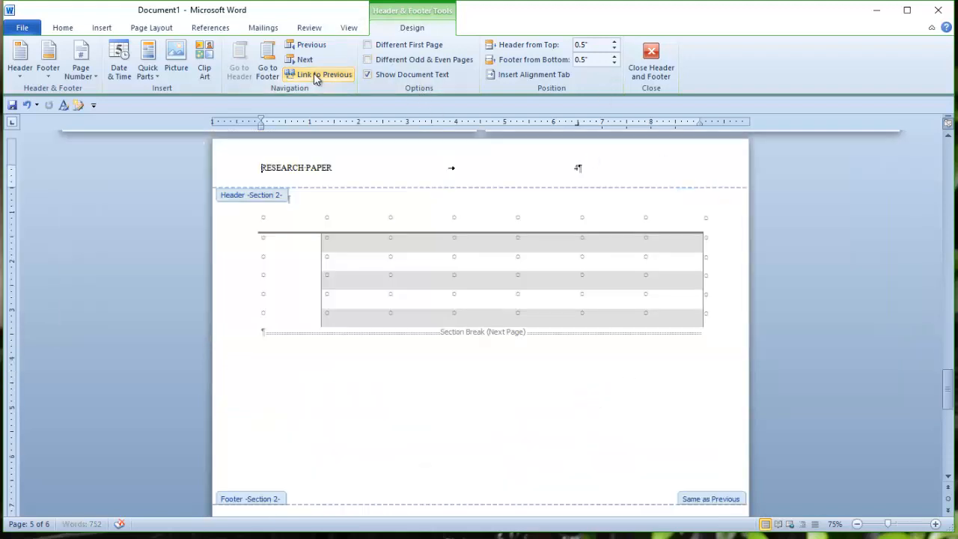
{"action": "left_click", "coordinate": [592, 168]}
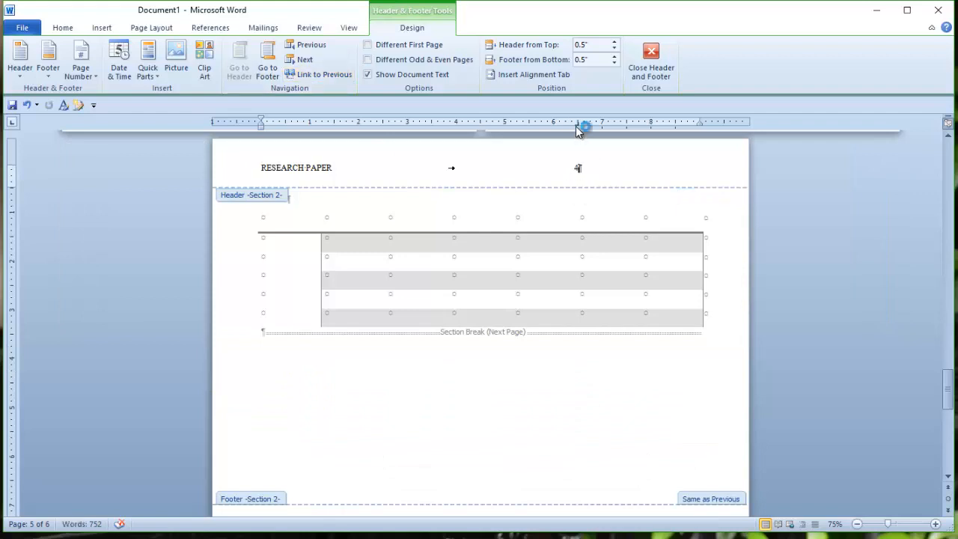
{"action": "left_click_drag", "start_coordinate": [576, 127], "coordinate": [699, 124]}
{"action": "left_click", "coordinate": [650, 60]}
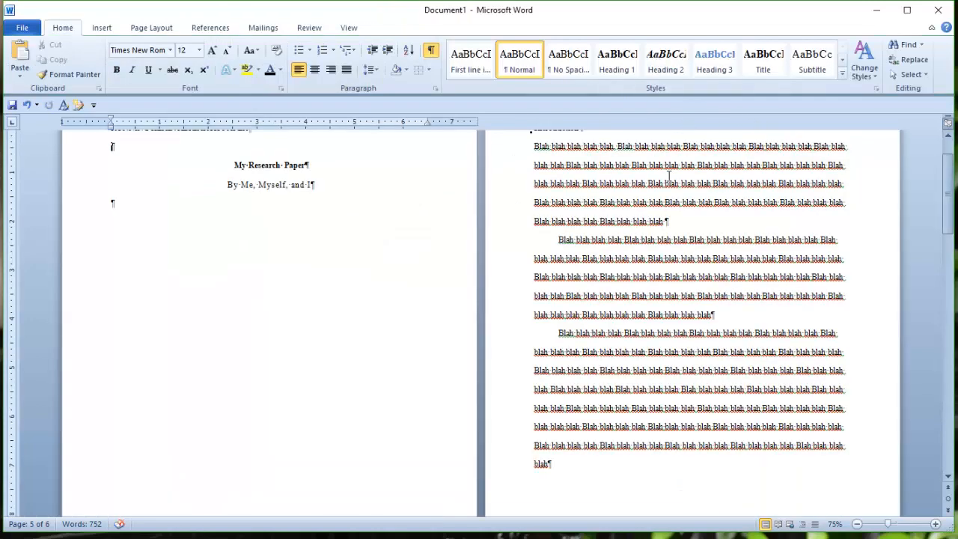
Open the References page header for editing and unlink it from the previous section.
{"action": "double_click", "coordinate": [942, 205]}
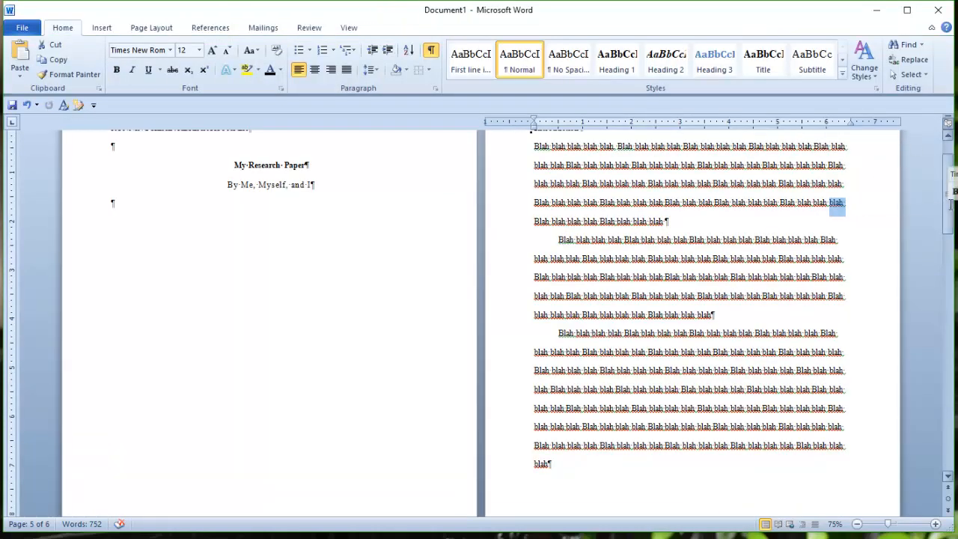
{"action": "left_click_drag", "start_coordinate": [950, 204], "coordinate": [950, 407]}
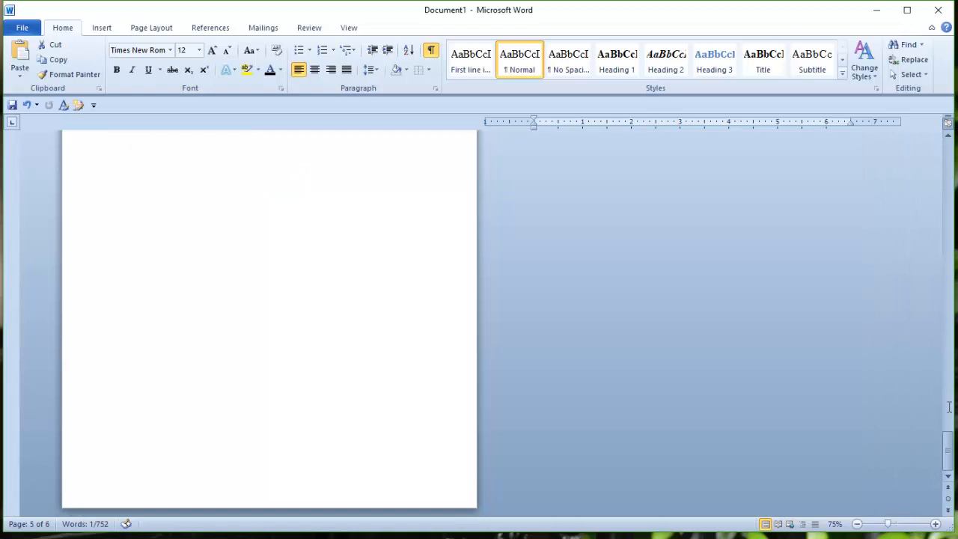
{"action": "left_click", "coordinate": [298, 223]}
{"action": "scroll", "coordinate": [254, 237], "scroll_direction": "down", "scroll_amount": 1}
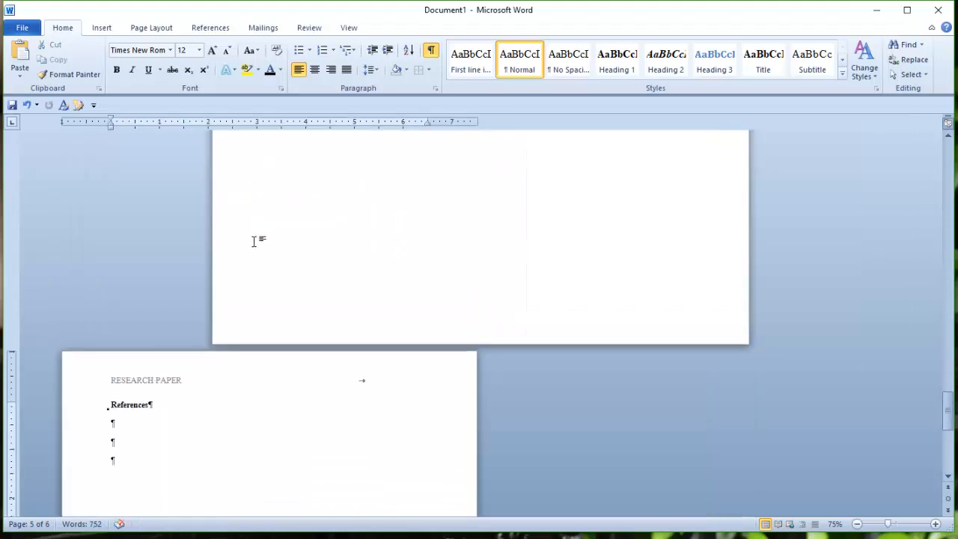
{"action": "double_click", "coordinate": [261, 384]}
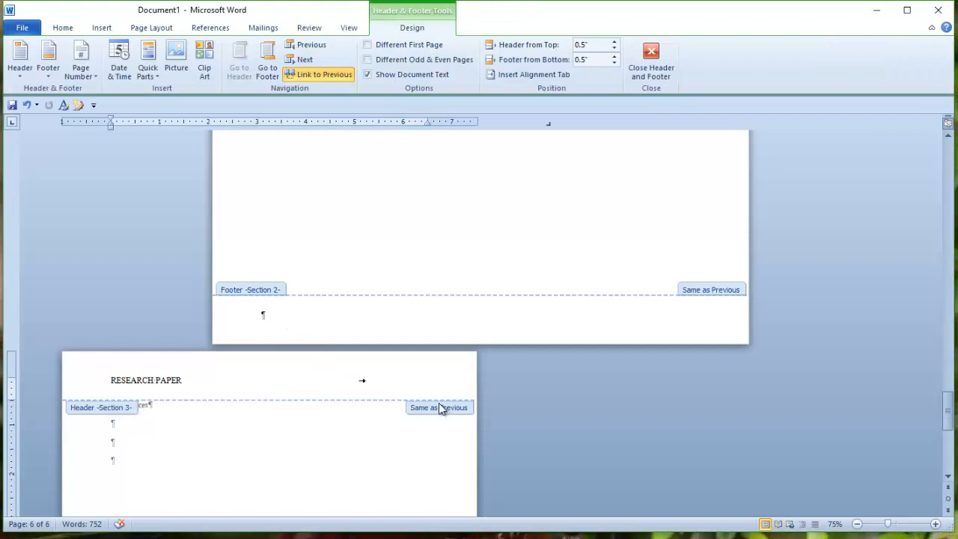
{"action": "left_click", "coordinate": [324, 75]}
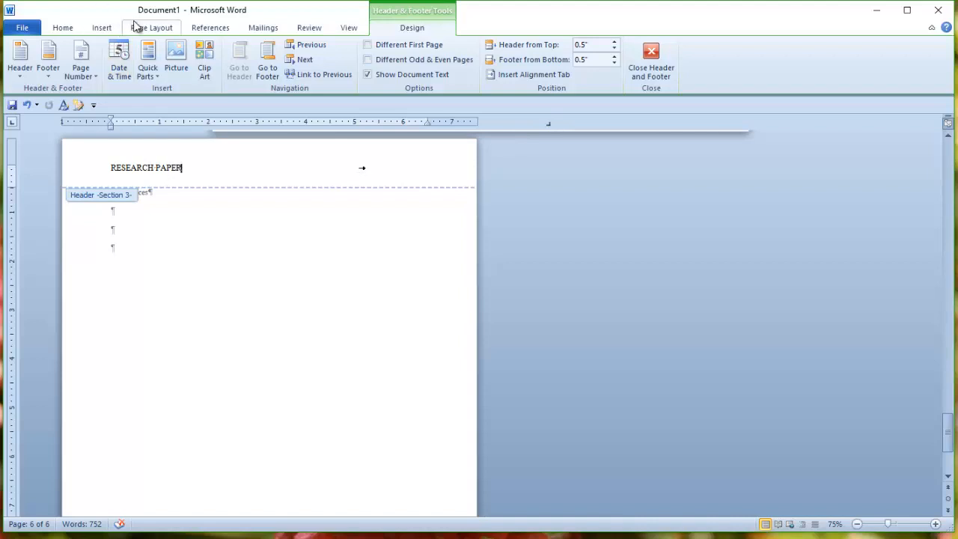
Clear all tab stops from the References page header paragraph.
{"action": "left_click", "coordinate": [63, 28]}
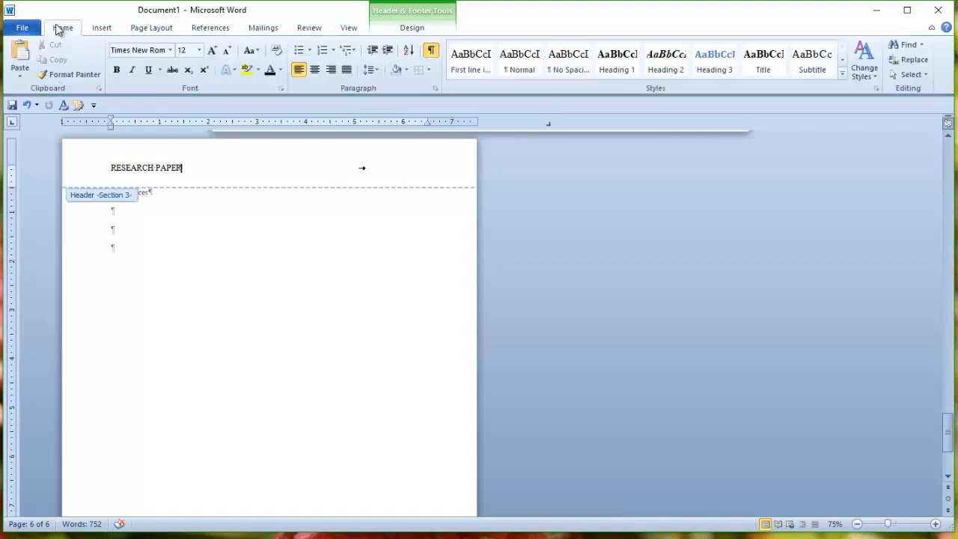
{"action": "left_click", "coordinate": [435, 89]}
{"action": "left_click", "coordinate": [650, 129]}
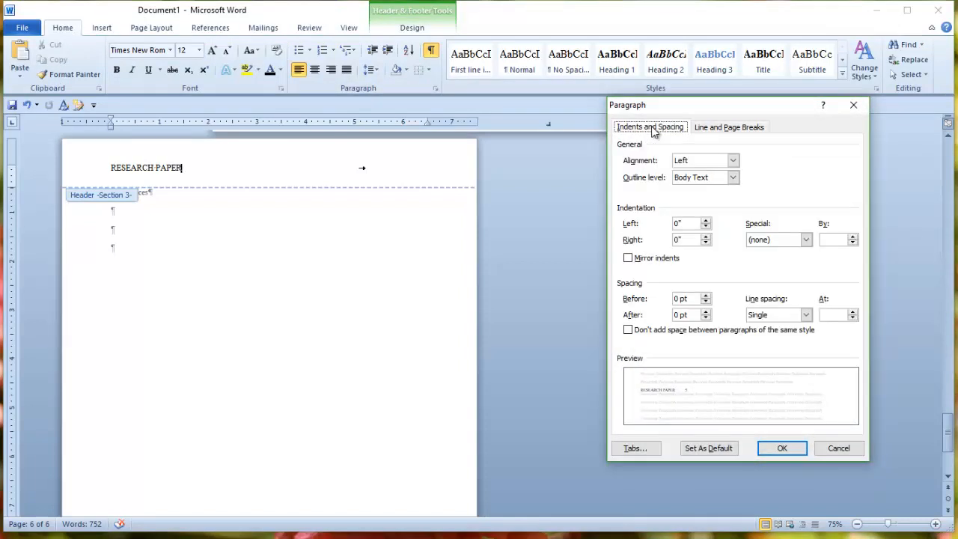
{"action": "left_click", "coordinate": [651, 449]}
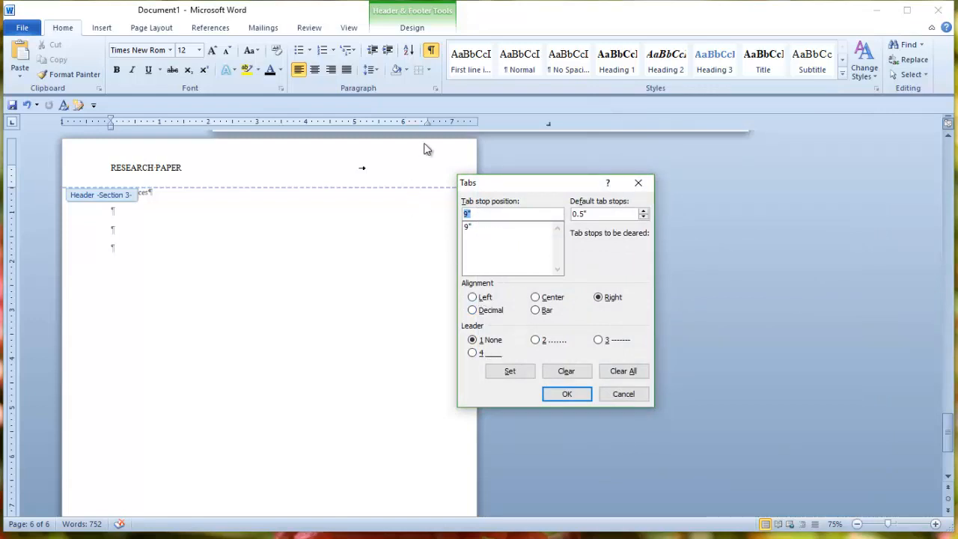
{"action": "left_click", "coordinate": [621, 372]}
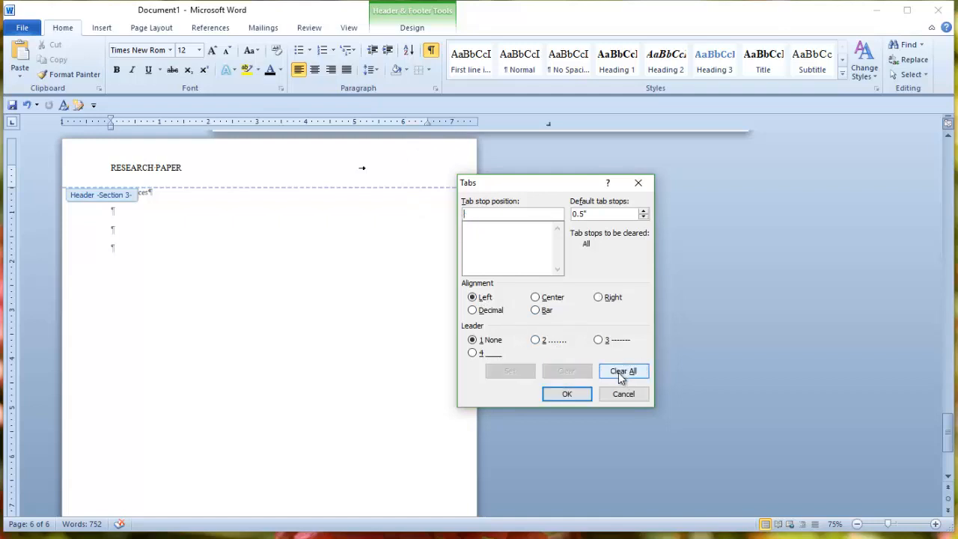
{"action": "left_click", "coordinate": [559, 396]}
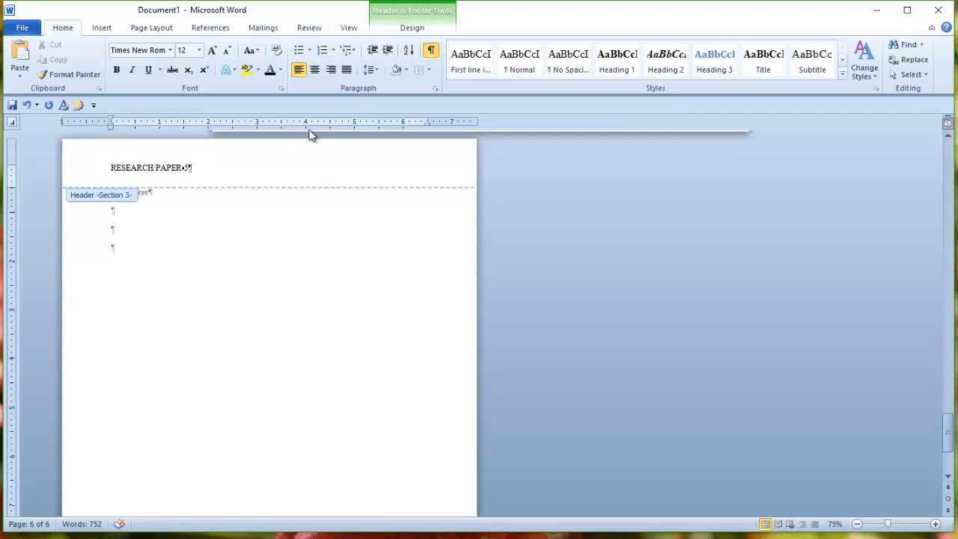
Place a right tab stop at the 6.5" right margin in the References page header and close the header.
{"action": "left_click_drag", "start_coordinate": [317, 121], "coordinate": [427, 124]}
{"action": "left_click", "coordinate": [410, 30]}
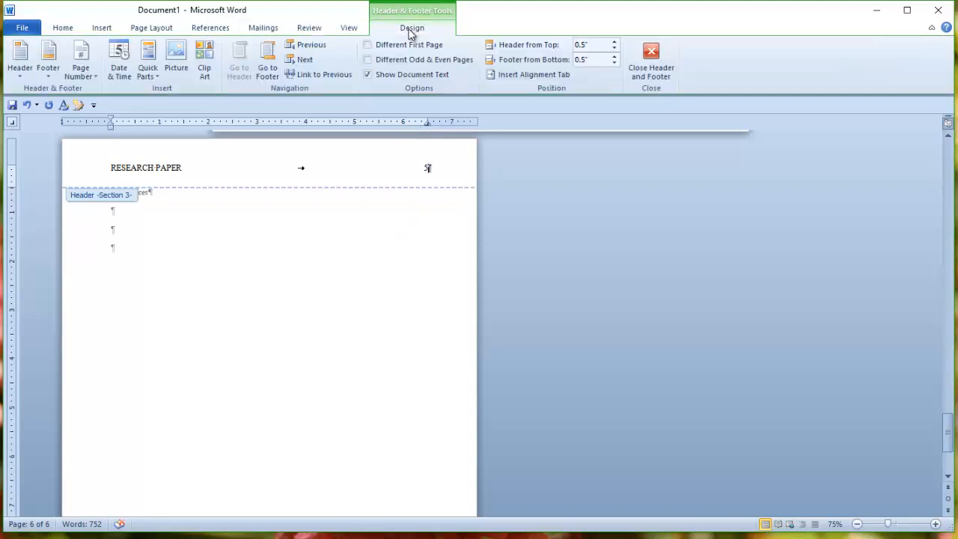
{"action": "left_click", "coordinate": [651, 54]}
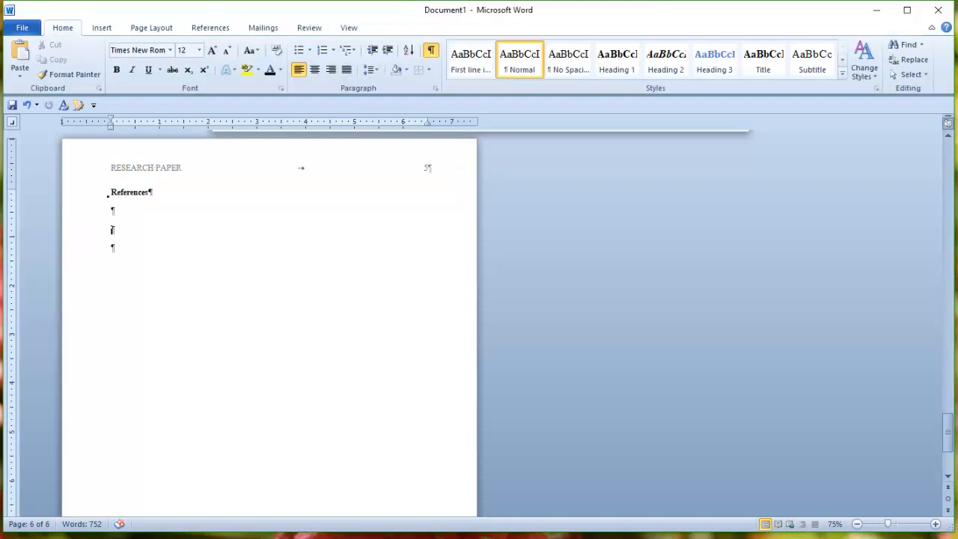
{"action": "left_click_drag", "start_coordinate": [949, 438], "coordinate": [939, 142]}
{"action": "left_click", "coordinate": [419, 247]}
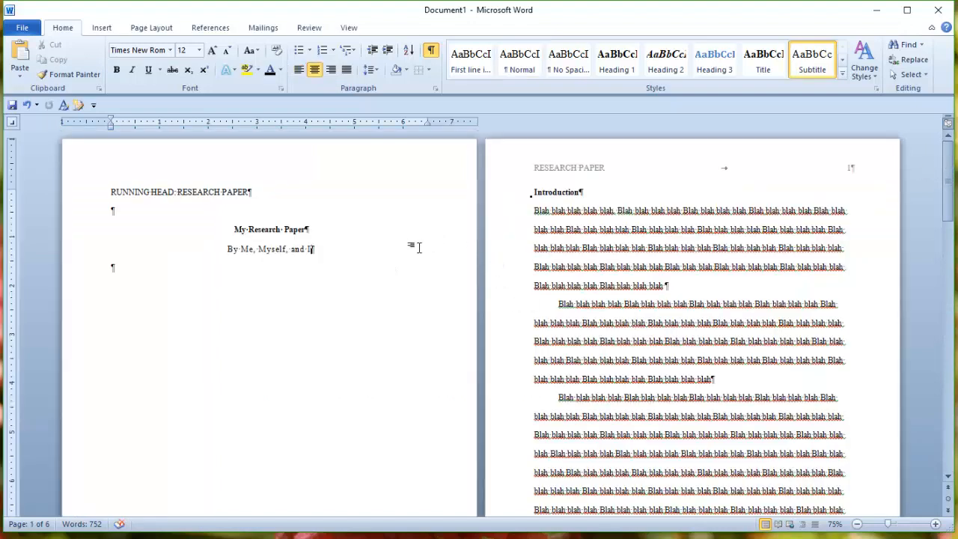
{"action": "left_click", "coordinate": [22, 28]}
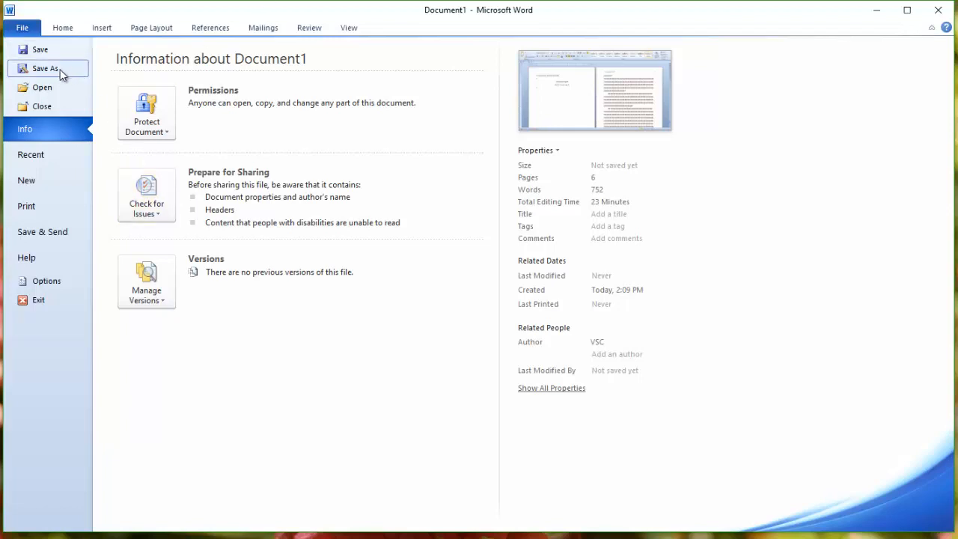
{"action": "left_click", "coordinate": [68, 32]}
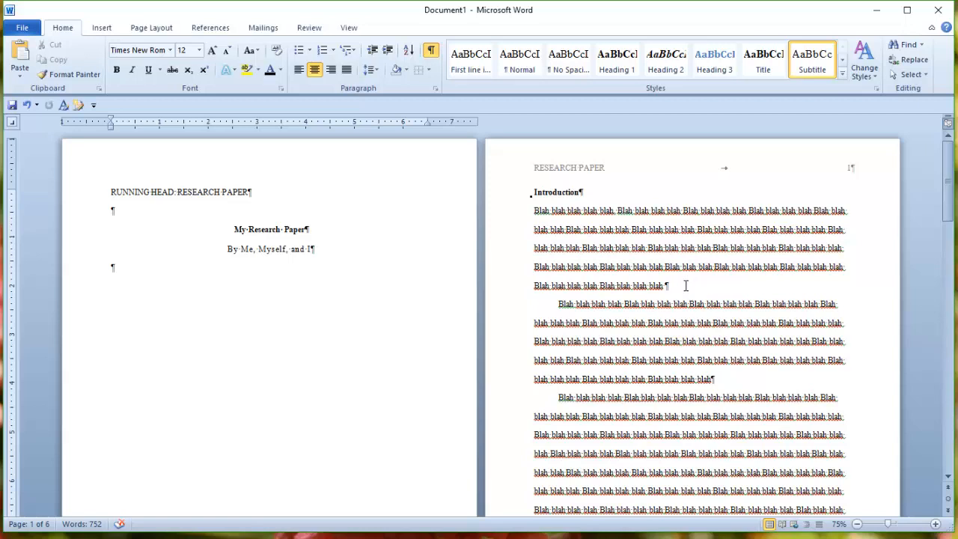
{"action": "double_click", "coordinate": [739, 362]}
{"action": "left_click_drag", "start_coordinate": [949, 183], "coordinate": [949, 447]}
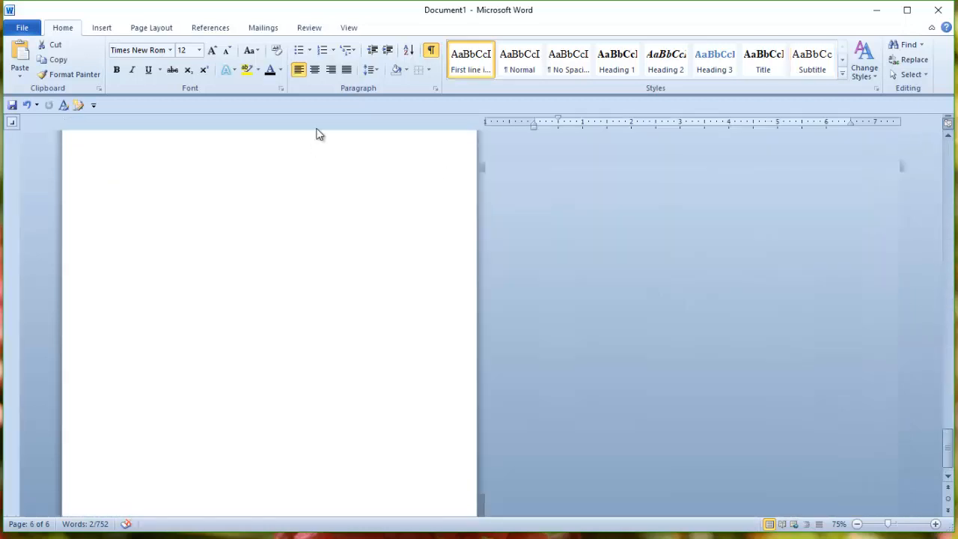